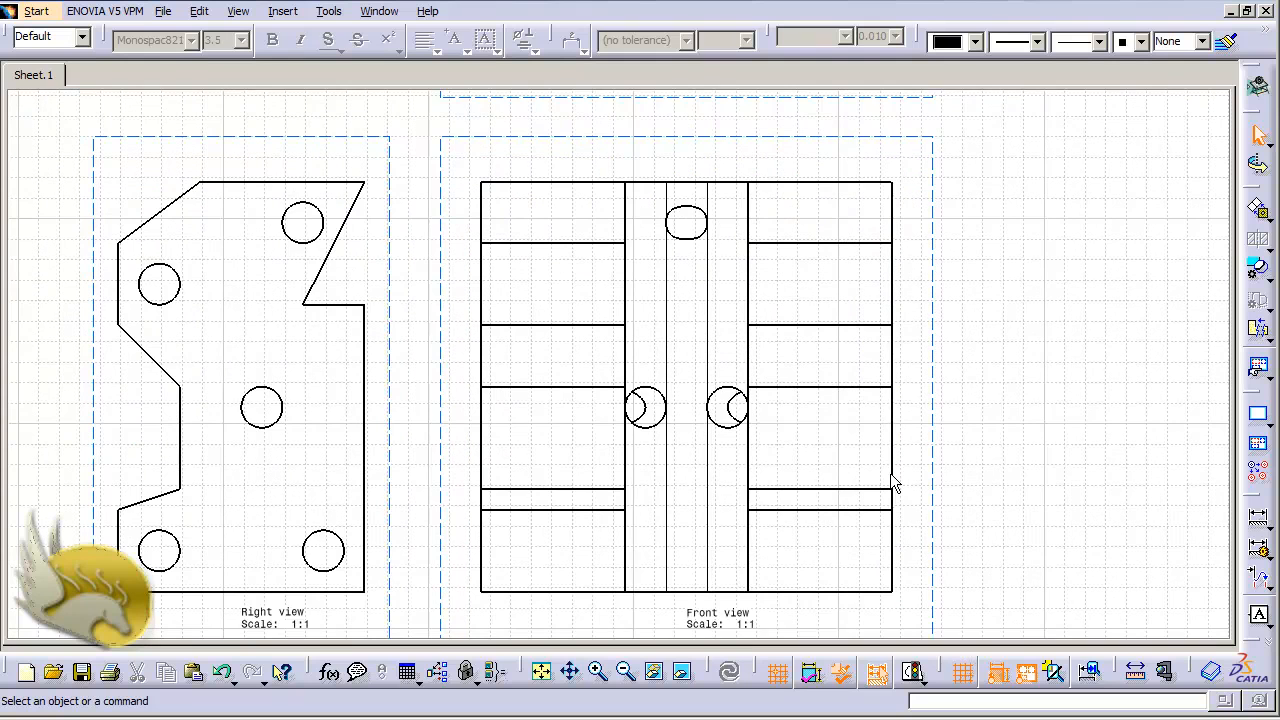
Step: Dimension the length of the front view's top-right horizontal edge and place the dimension above the view
scroll(893, 483, "down", 1)
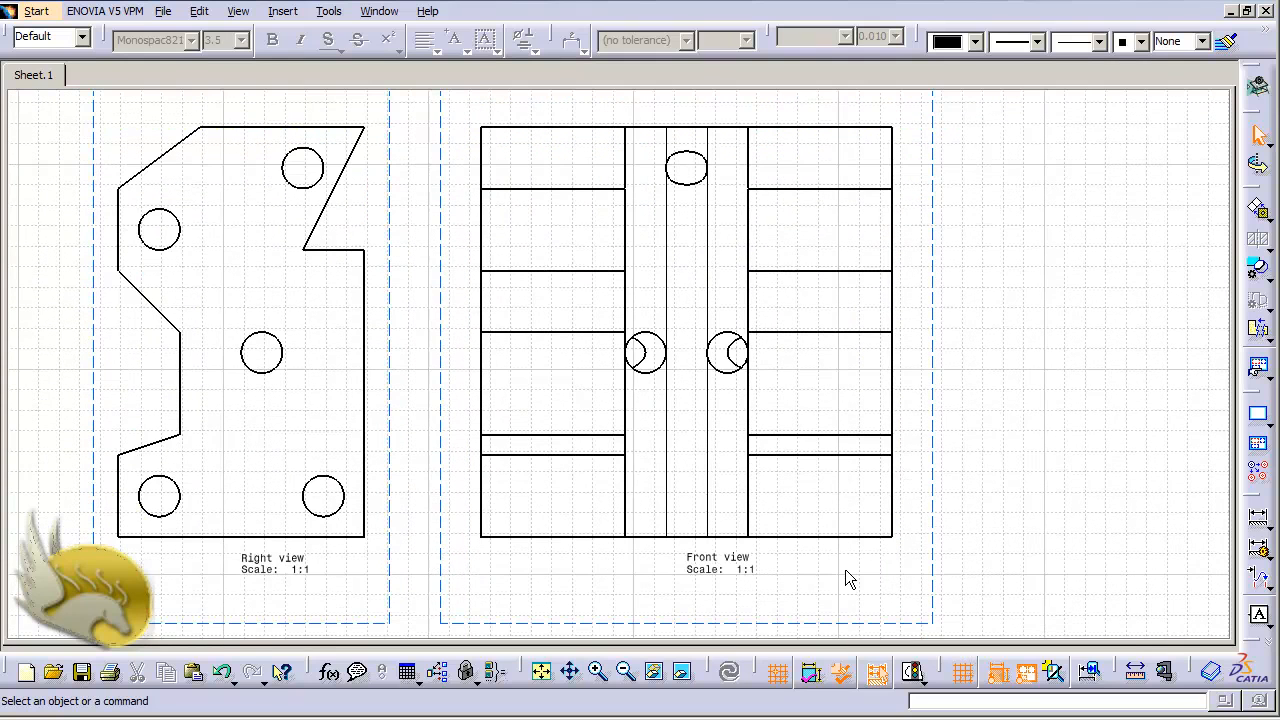
left_click(283, 11)
mouse_move(389, 116)
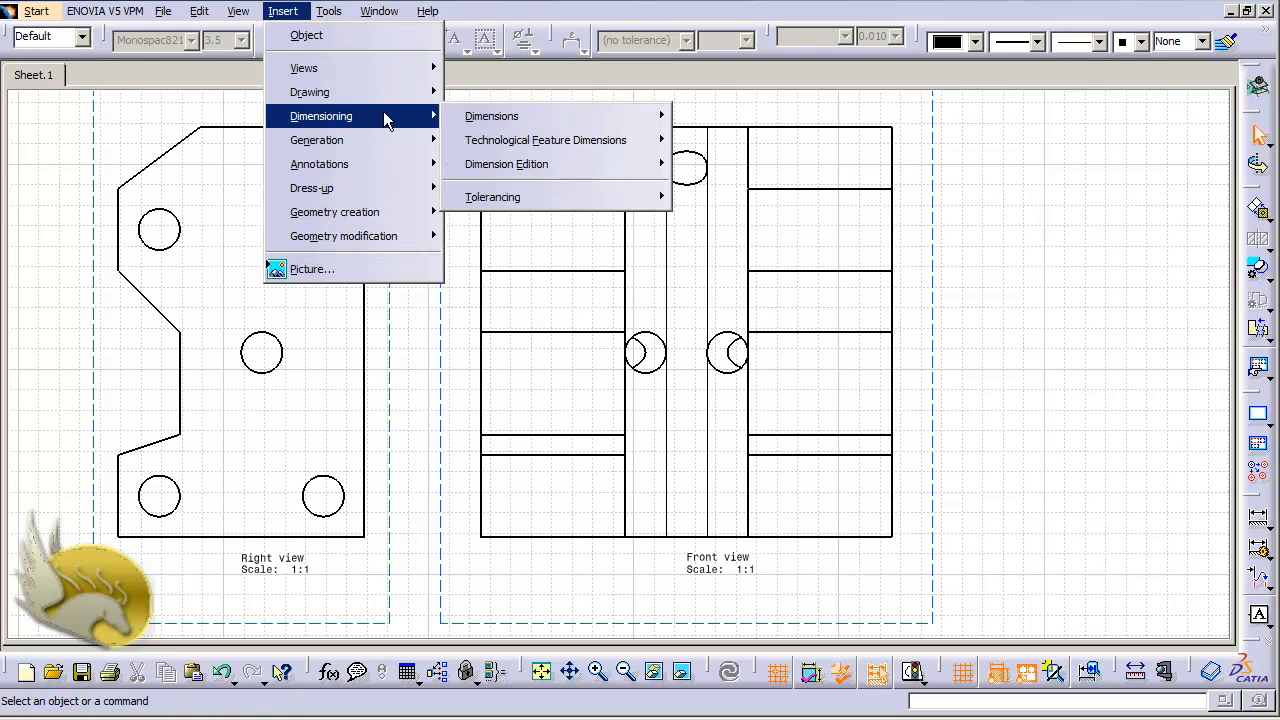
mouse_move(493, 117)
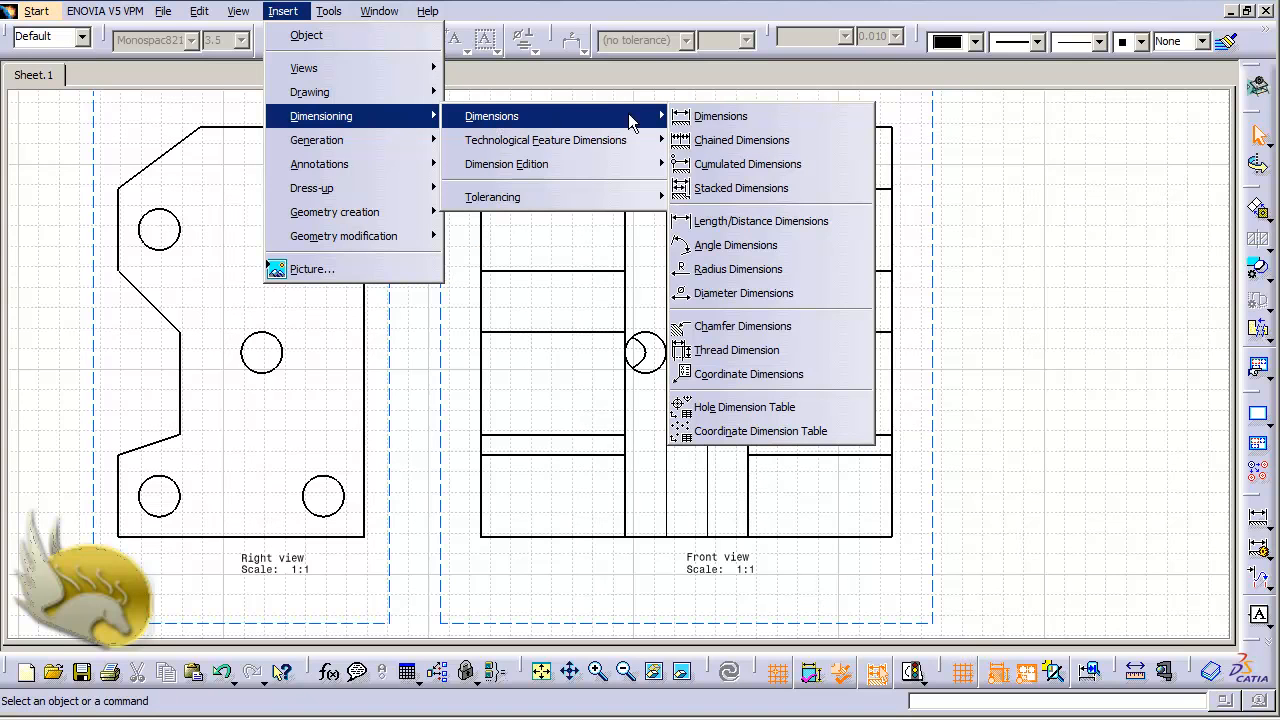
left_click(740, 117)
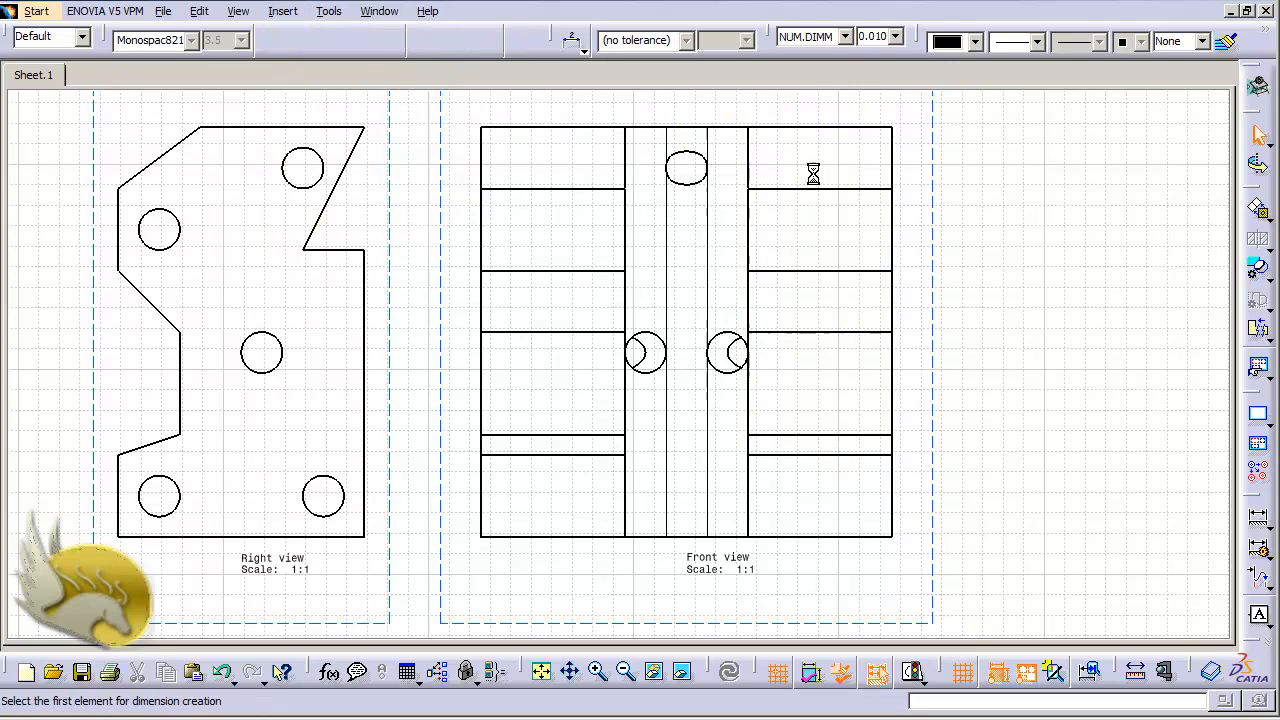
left_click(870, 128)
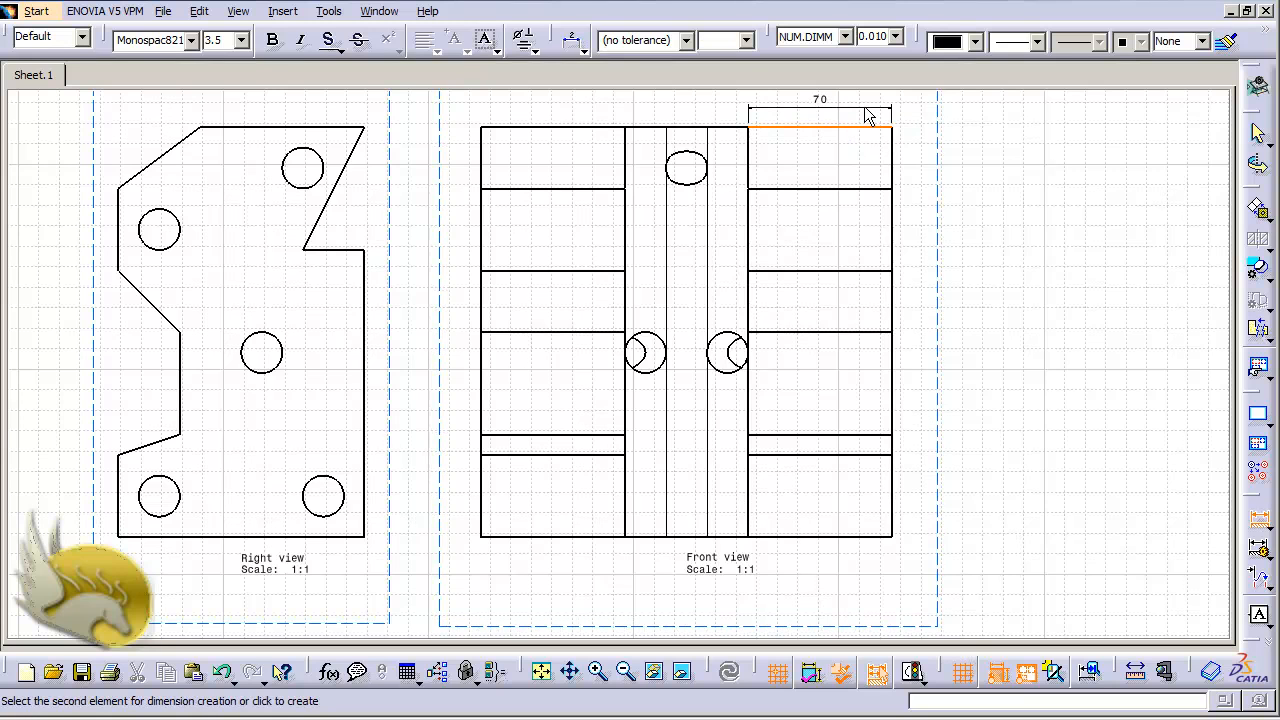
left_click(856, 114)
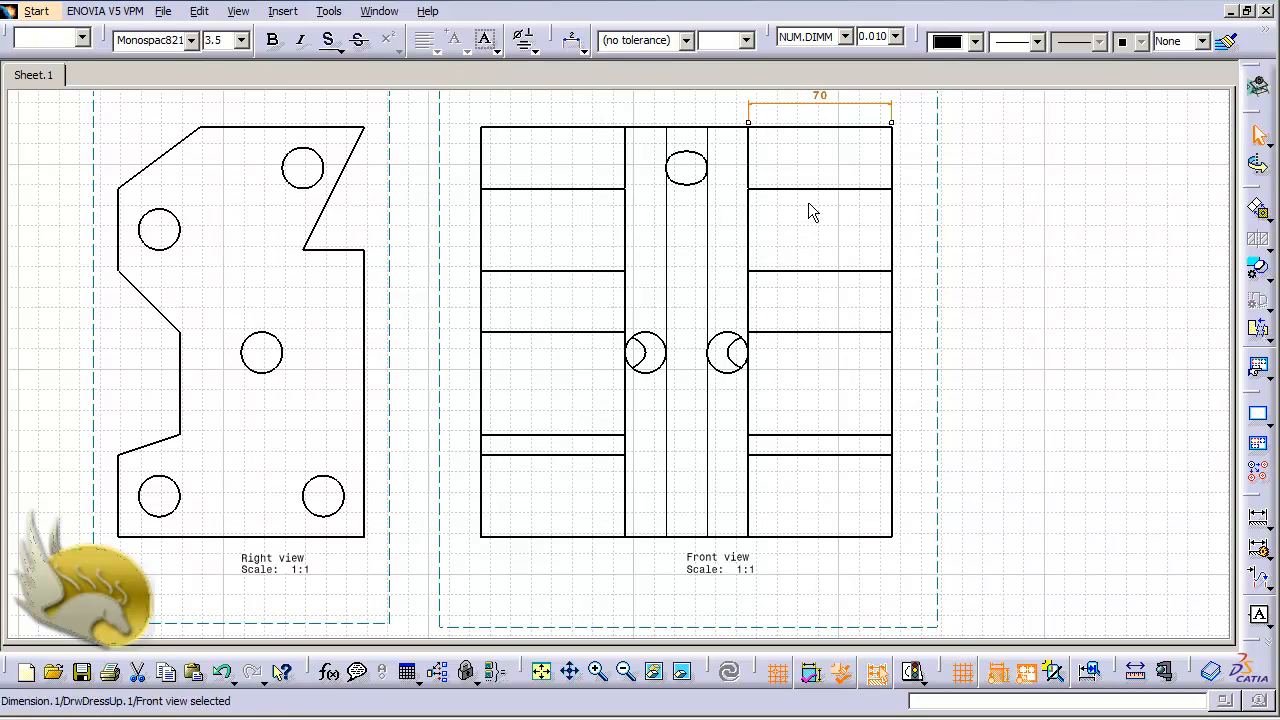
Step: Add an angle dimension between the top edge and the left vertical edge at the front view's upper-left corner
left_click(282, 14)
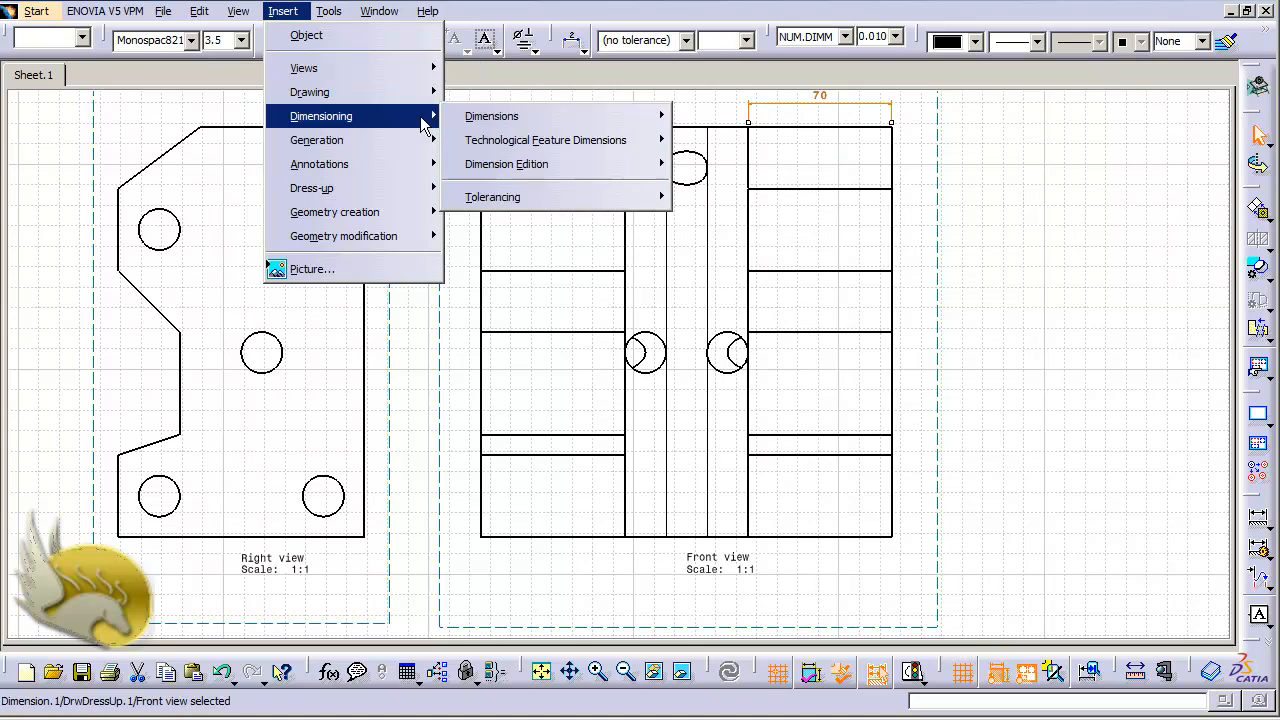
mouse_move(563, 117)
left_click(703, 120)
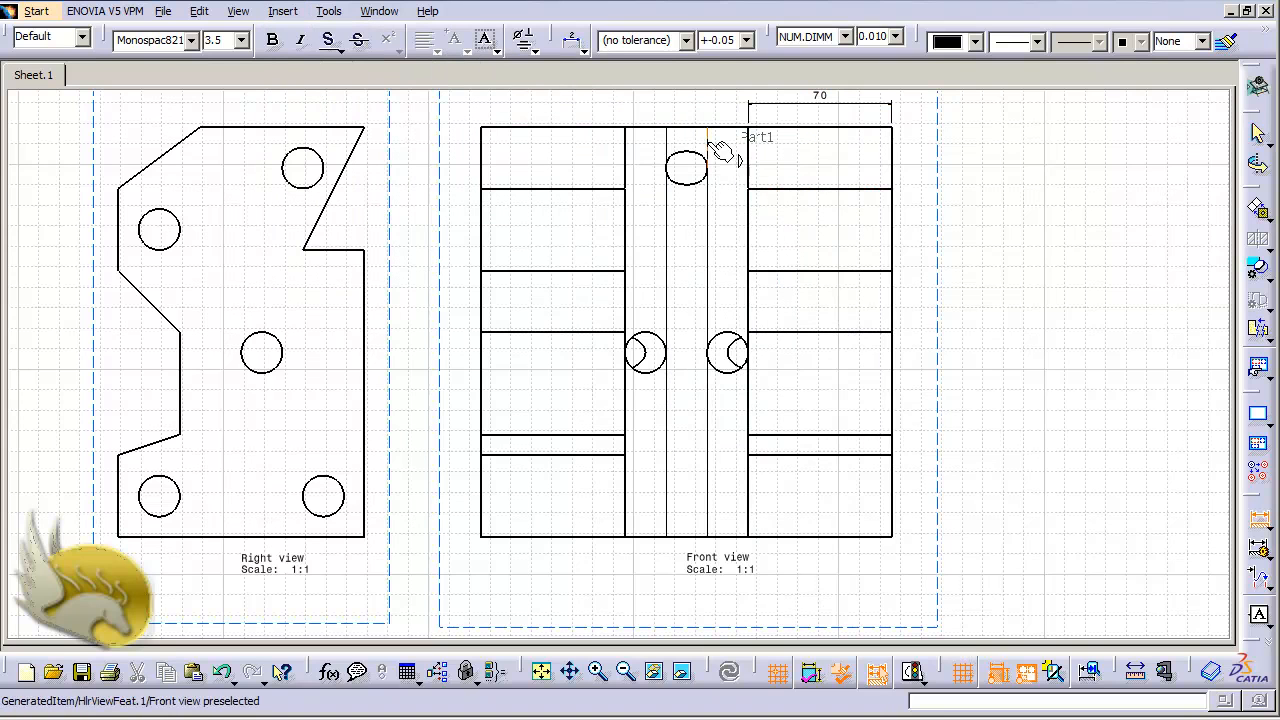
left_click(524, 131)
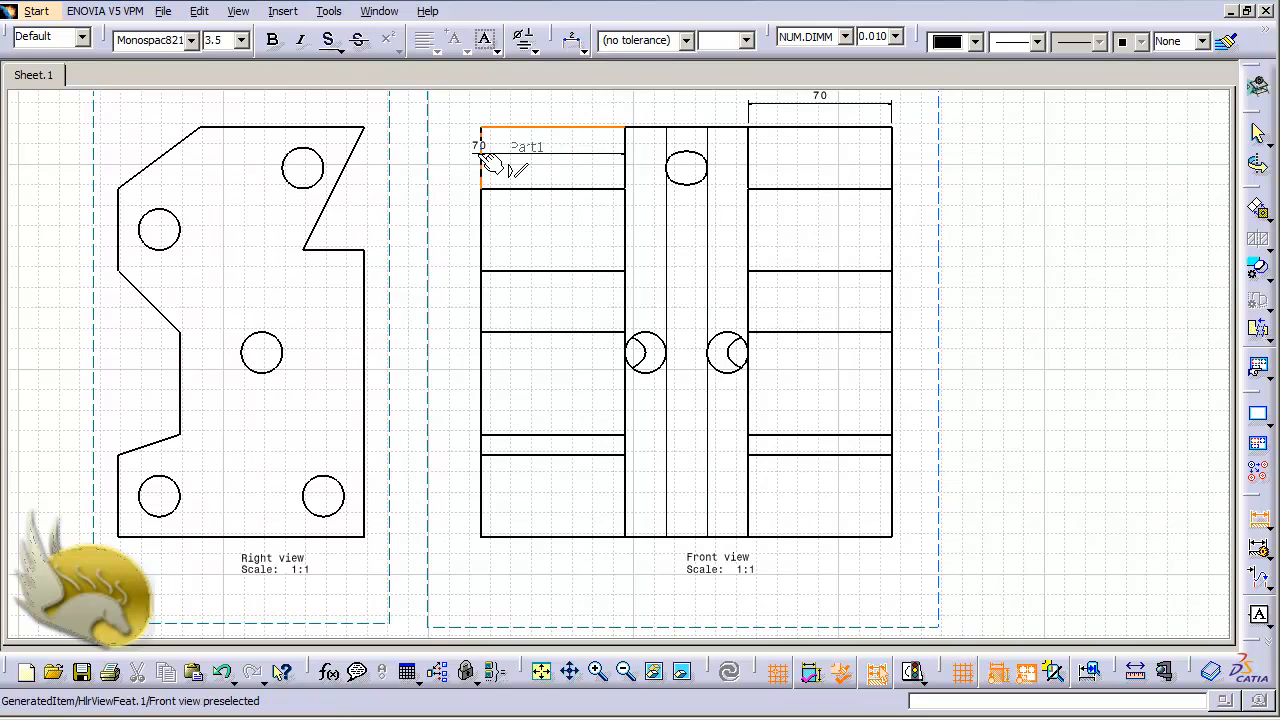
left_click(483, 158)
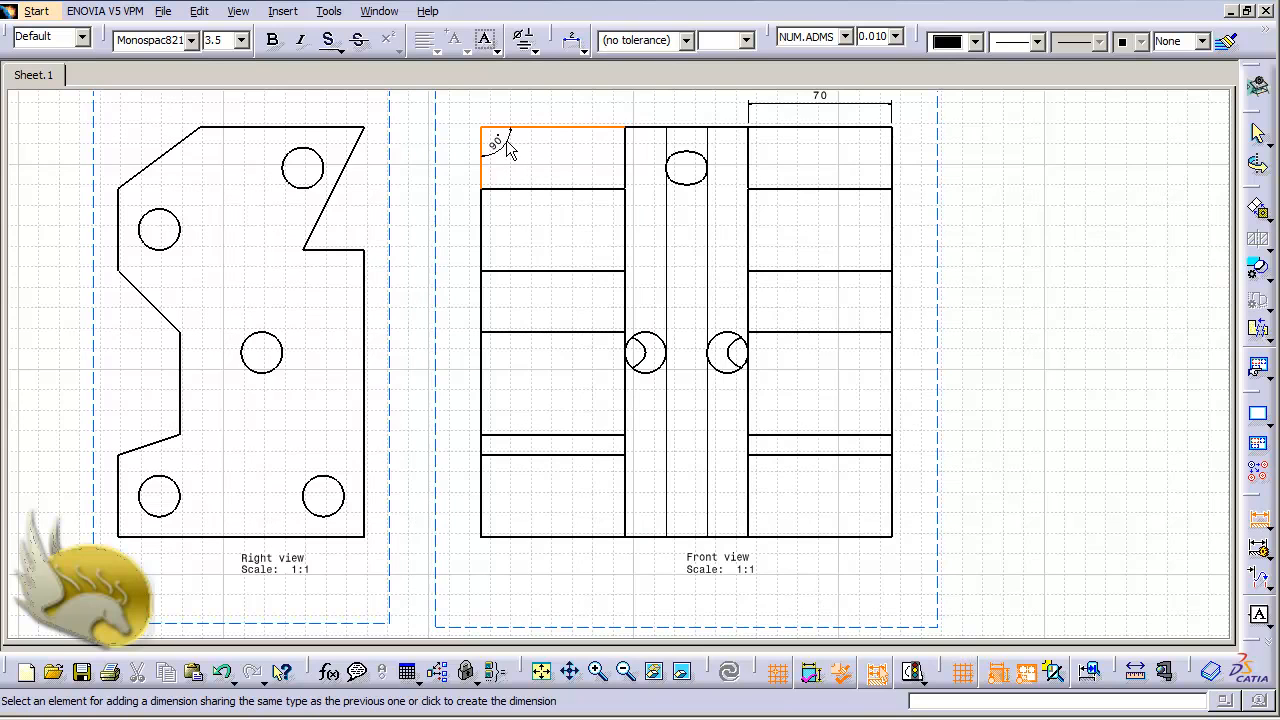
left_click(506, 148)
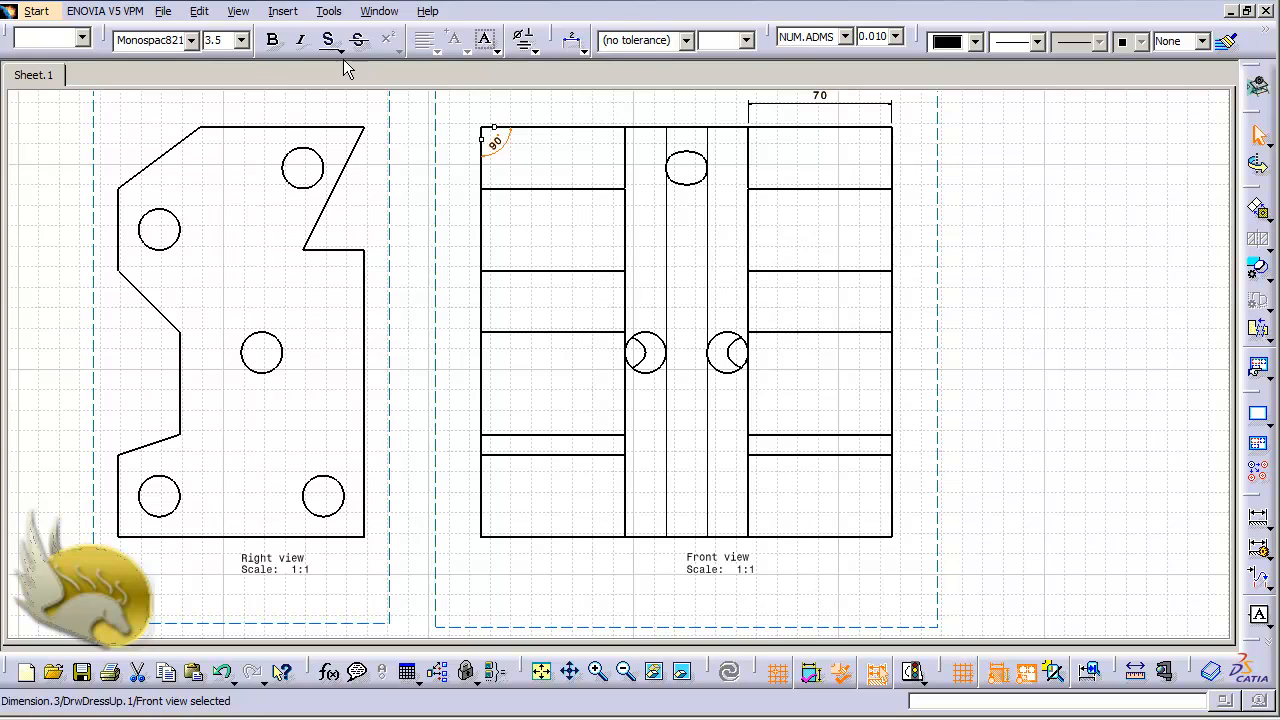
Step: Add chained dimensions across the front view's right-hand horizontal edges from bottom to top, placed to the right of the view
left_click(278, 14)
mouse_move(424, 118)
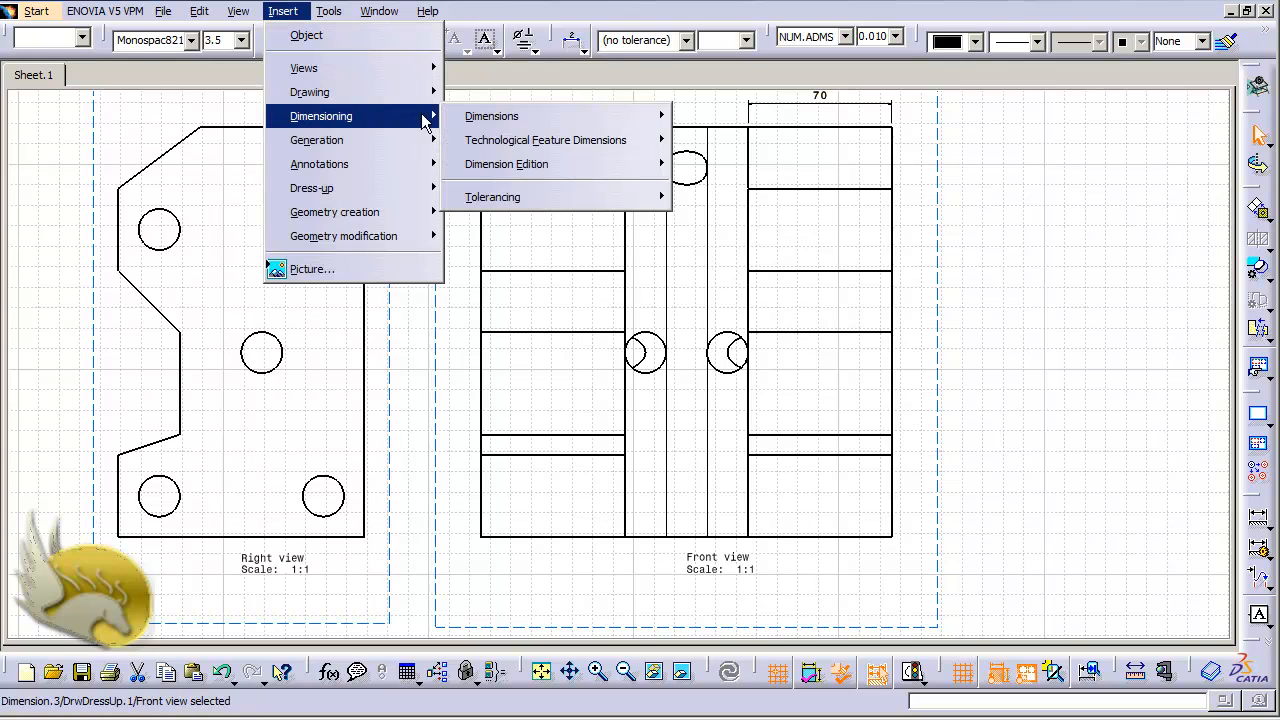
mouse_move(580, 120)
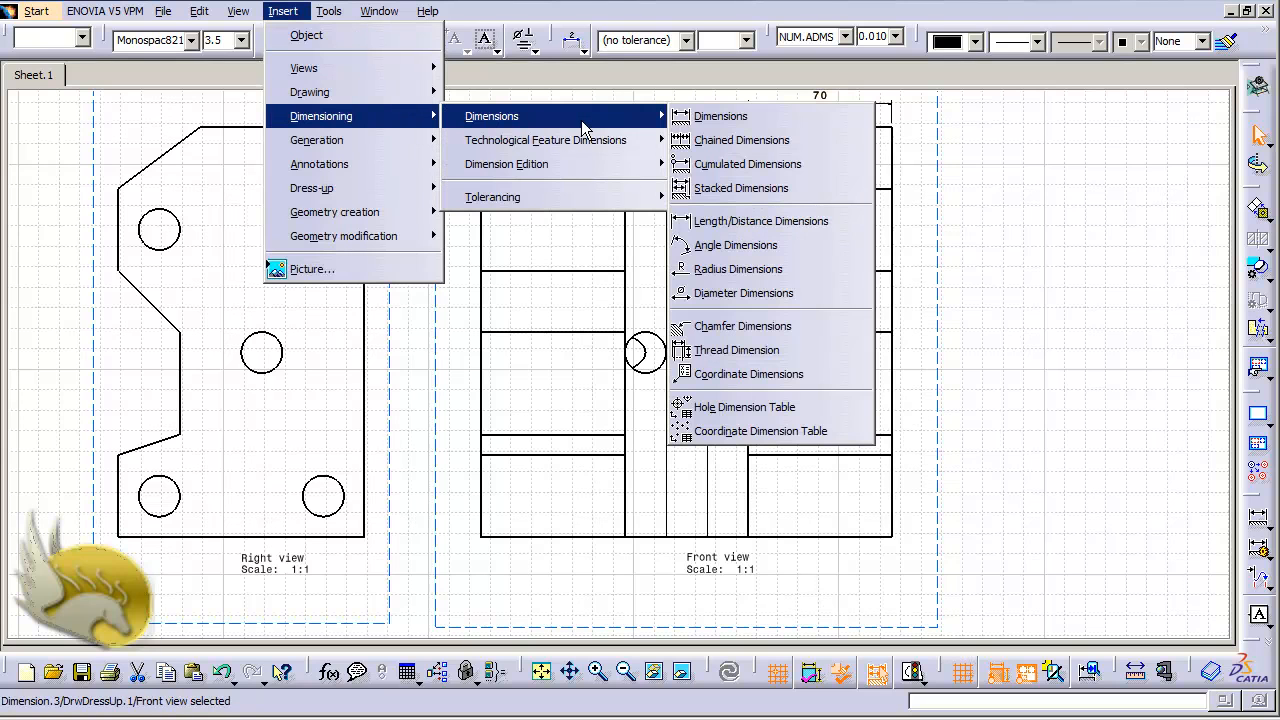
left_click(778, 150)
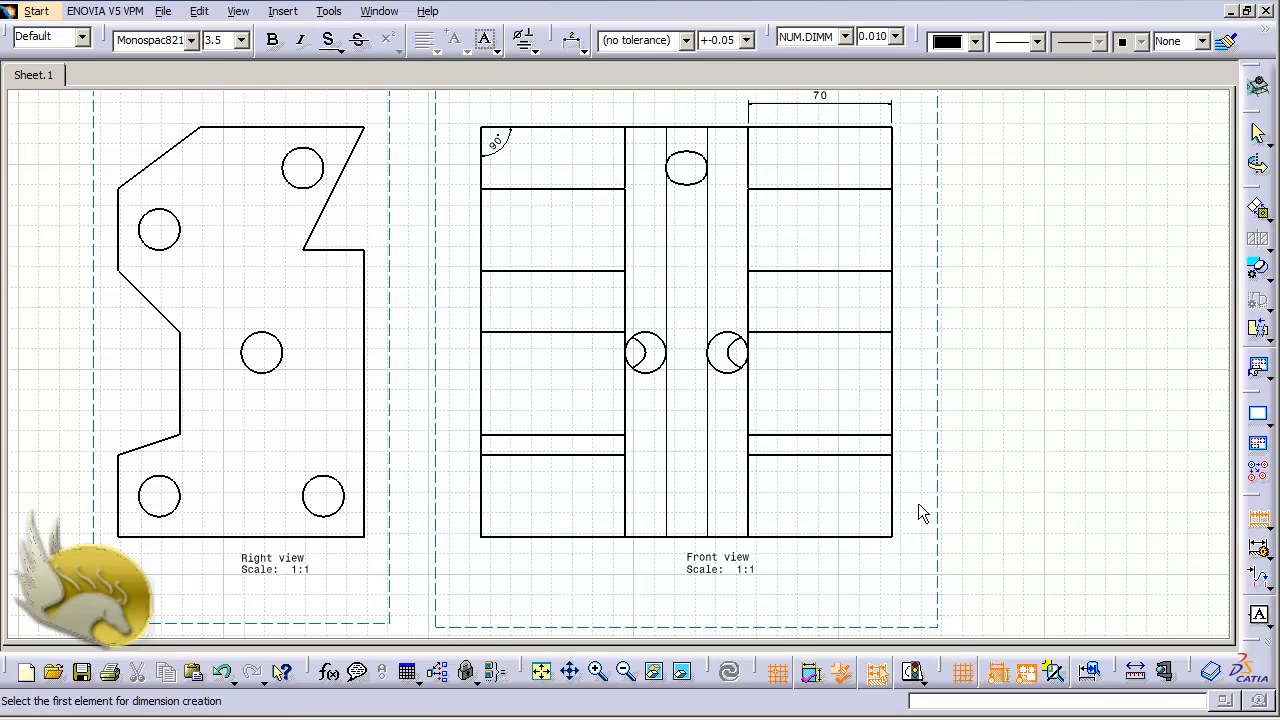
left_click(882, 539)
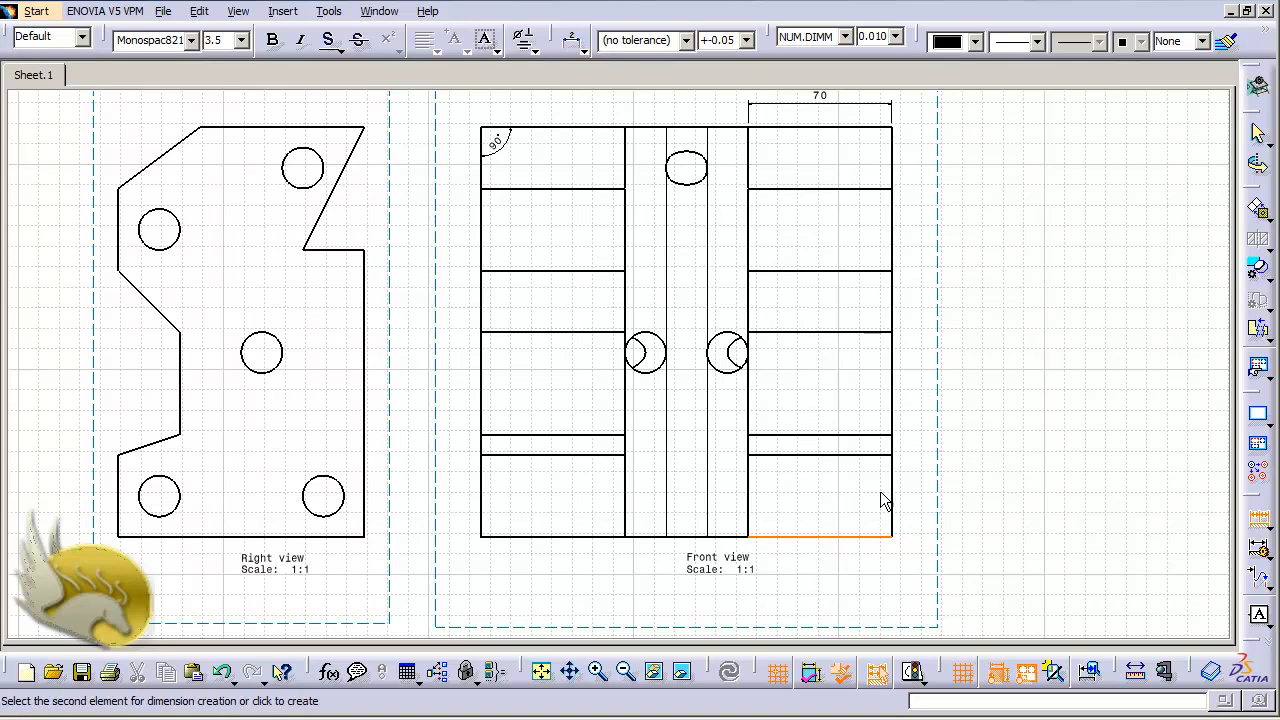
left_click(872, 455)
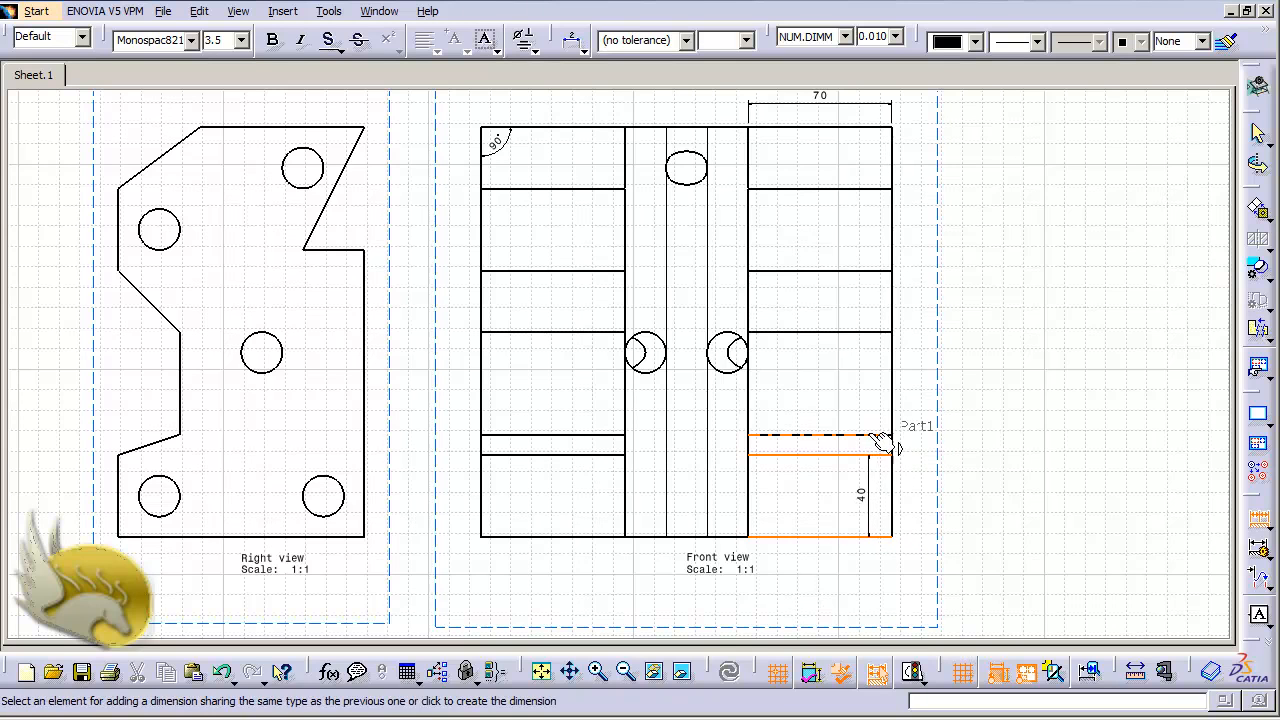
left_click(880, 437)
left_click(872, 333)
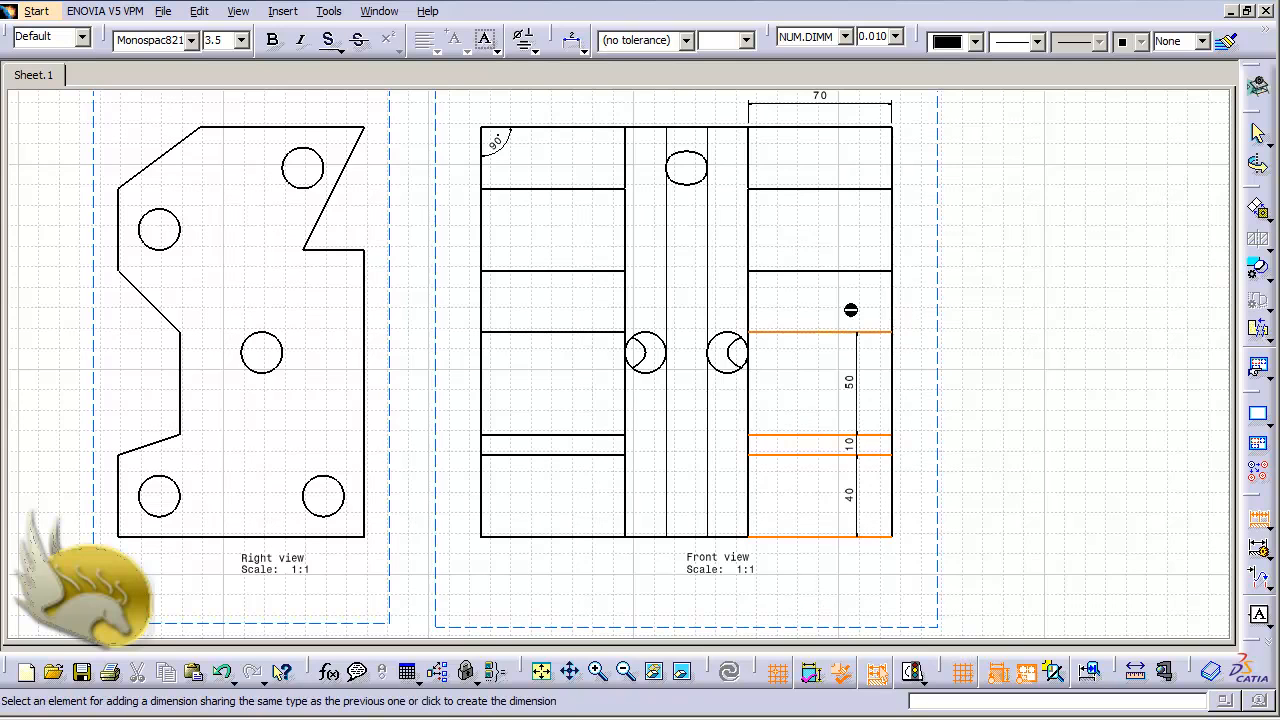
left_click(862, 271)
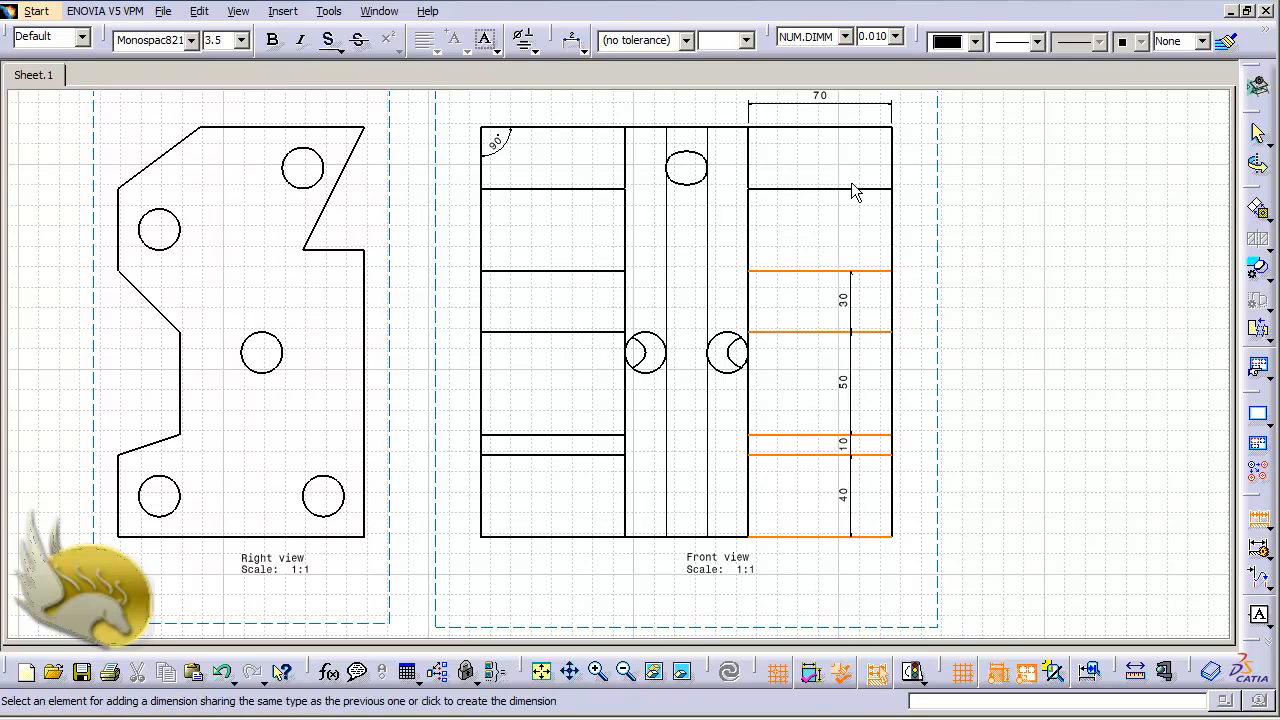
left_click(872, 189)
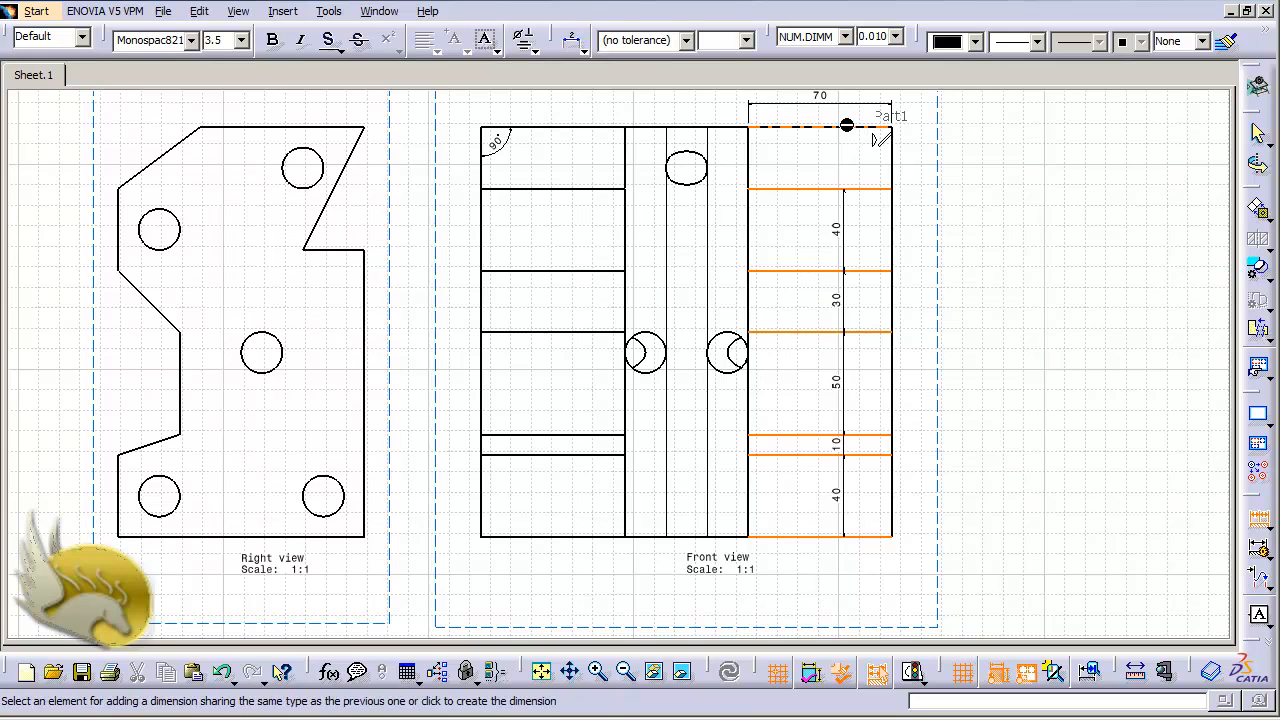
left_click(847, 125)
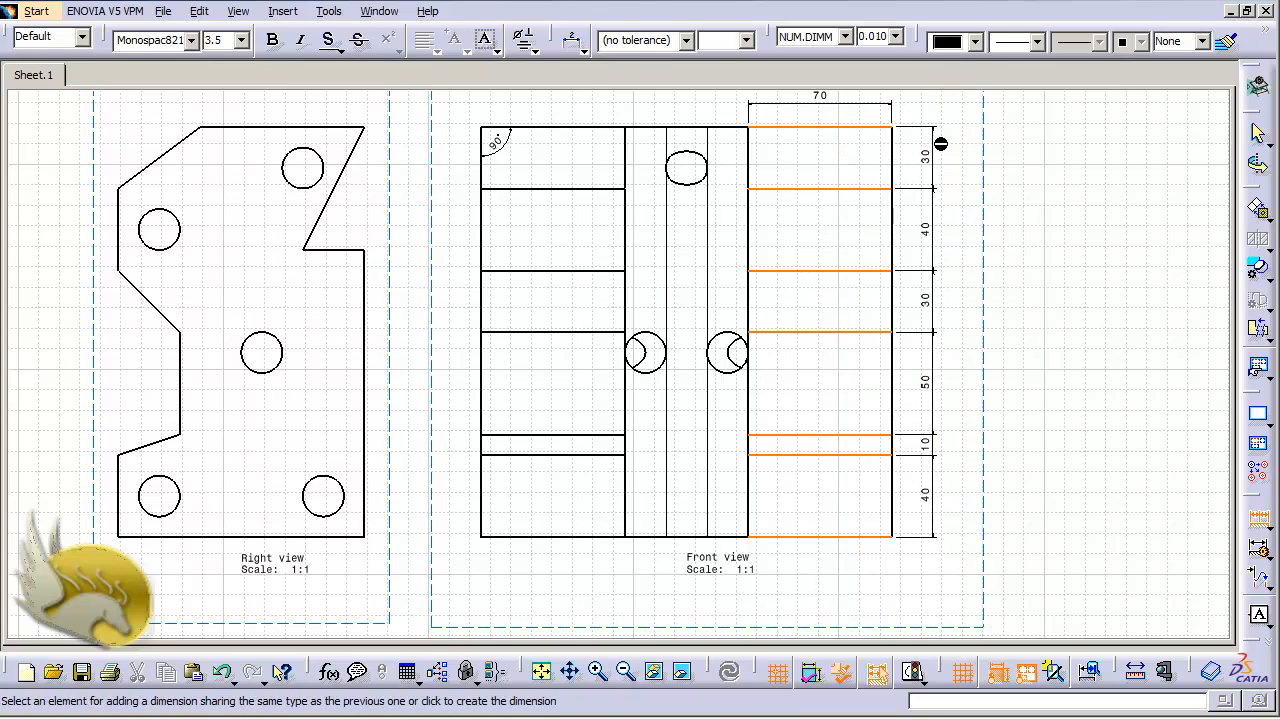
left_click(954, 148)
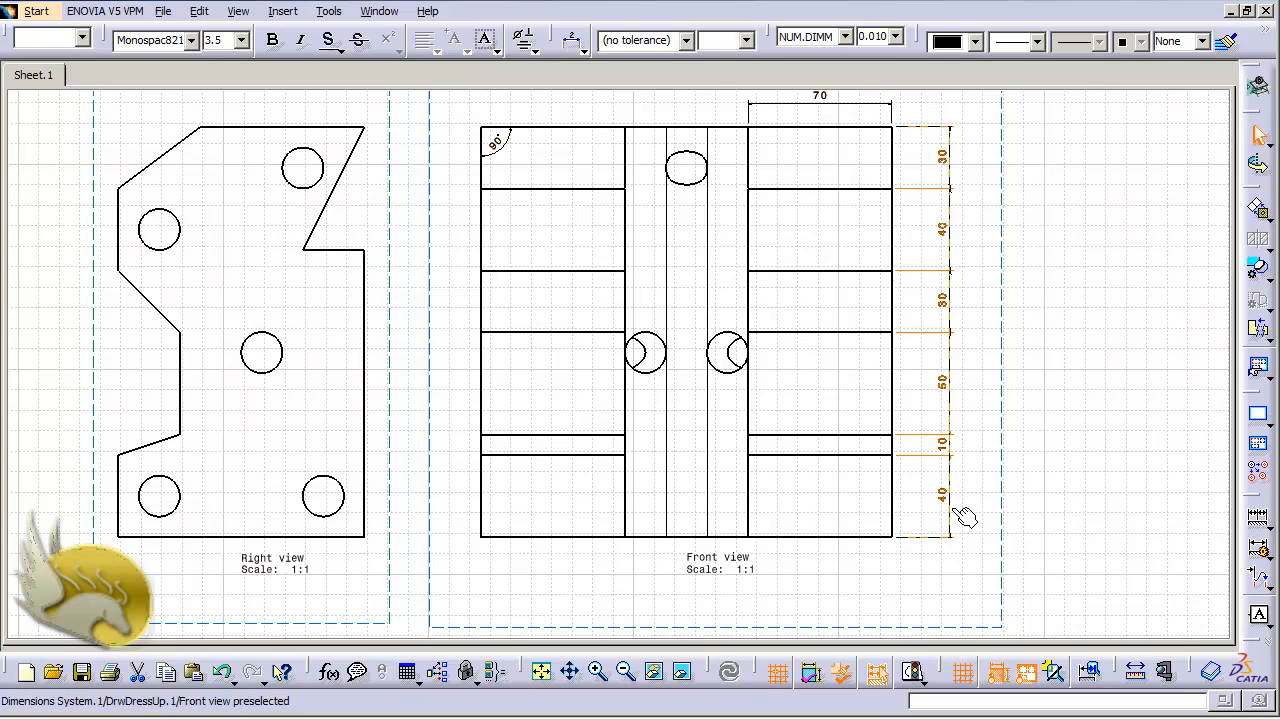
left_click(960, 330)
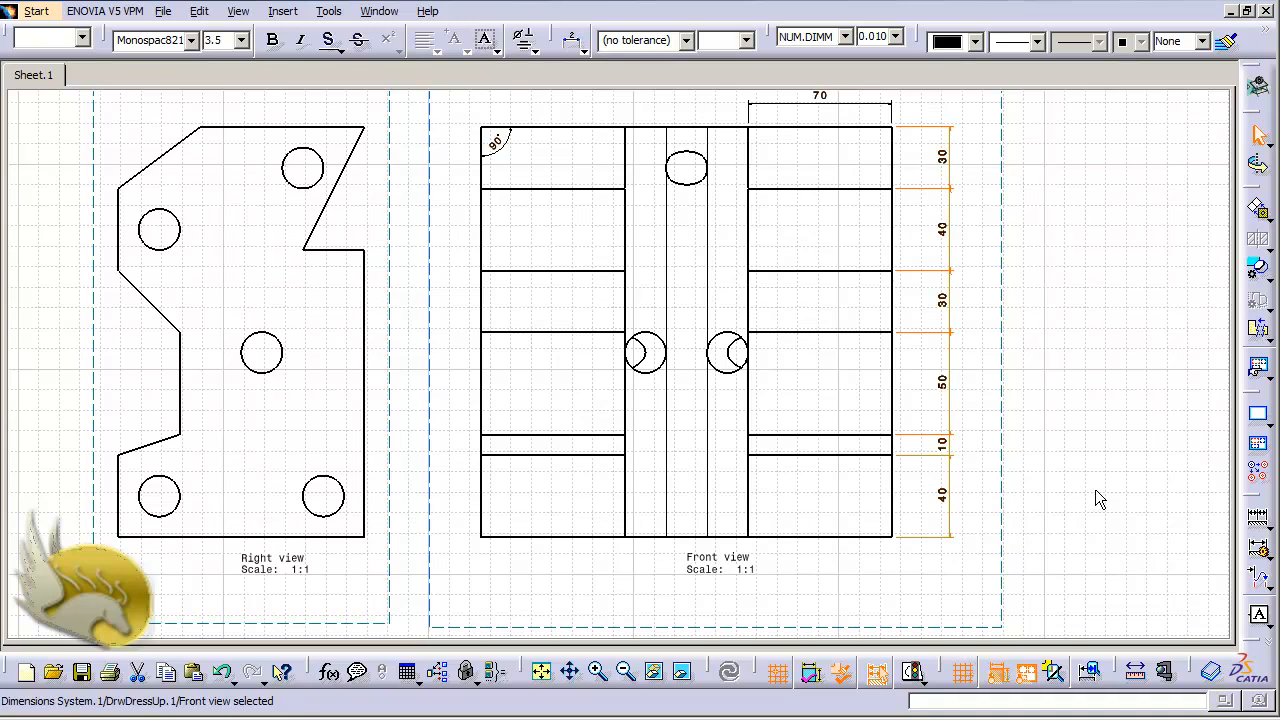
Step: Add cumulated dimensions from the front view's bottom edge through its left-hand horizontal edges to the top, placed left of the view
left_click(282, 11)
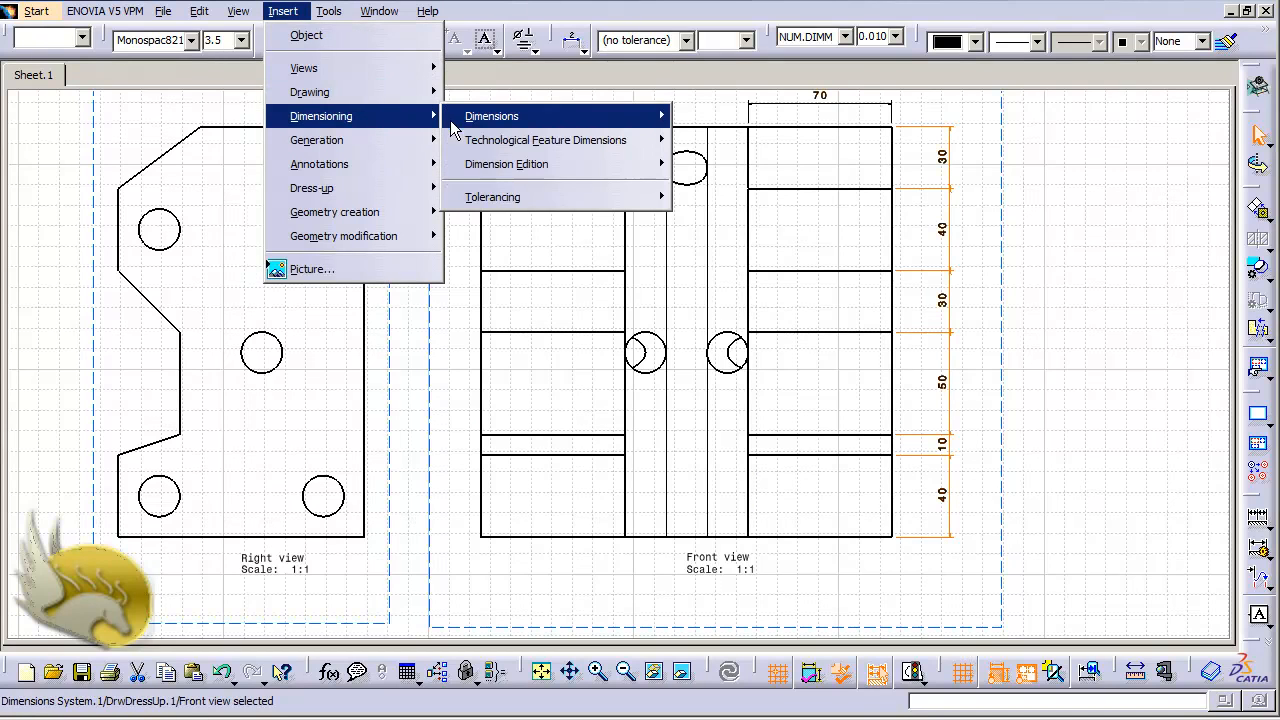
mouse_move(600, 127)
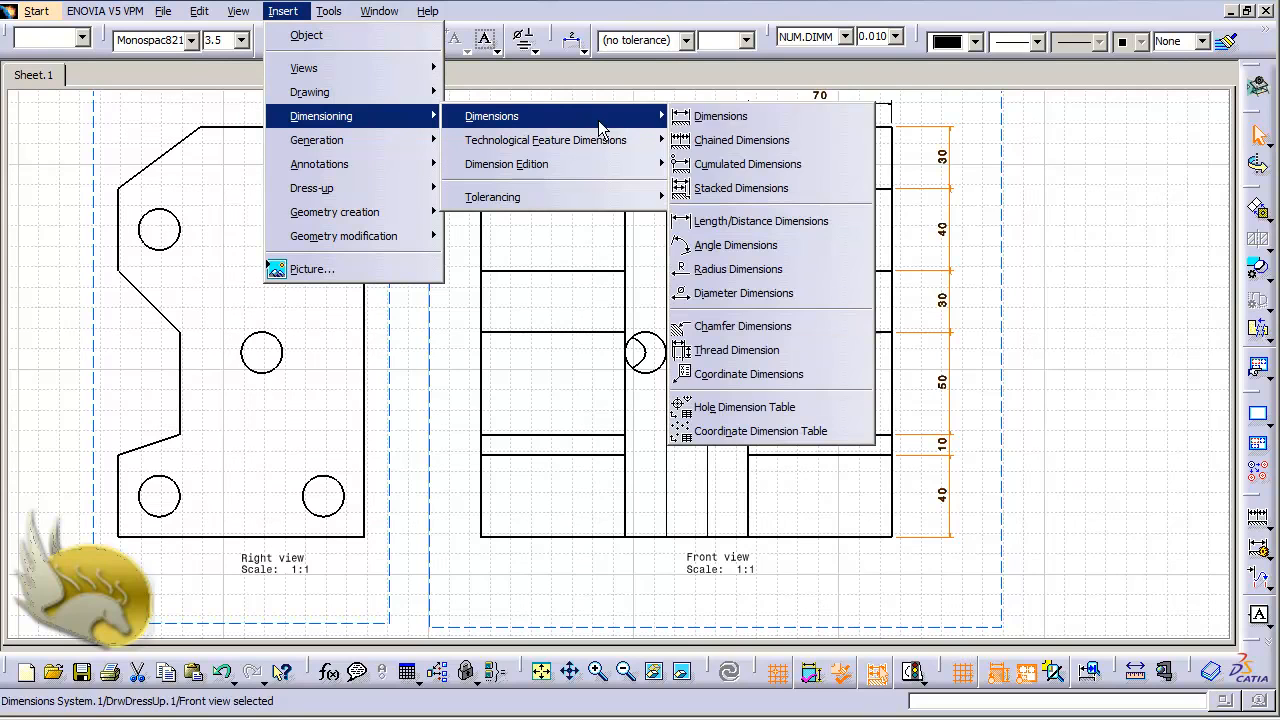
left_click(783, 170)
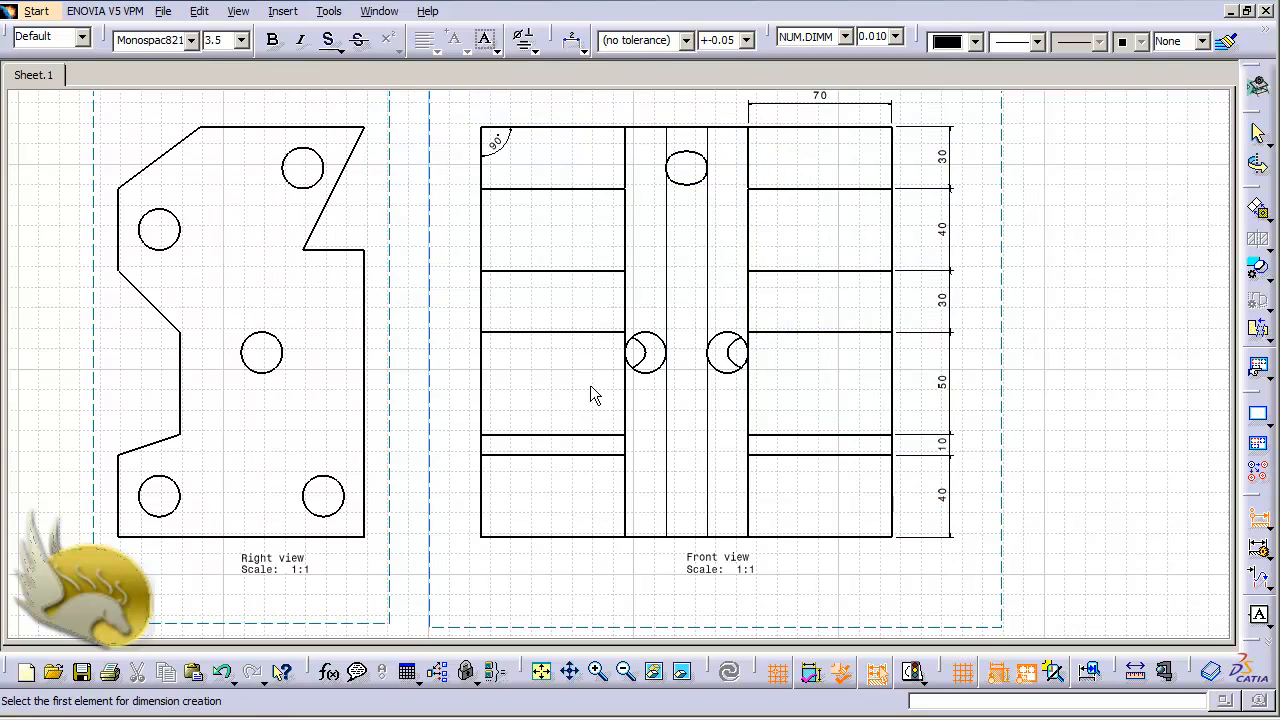
left_click(521, 532)
left_click(511, 456)
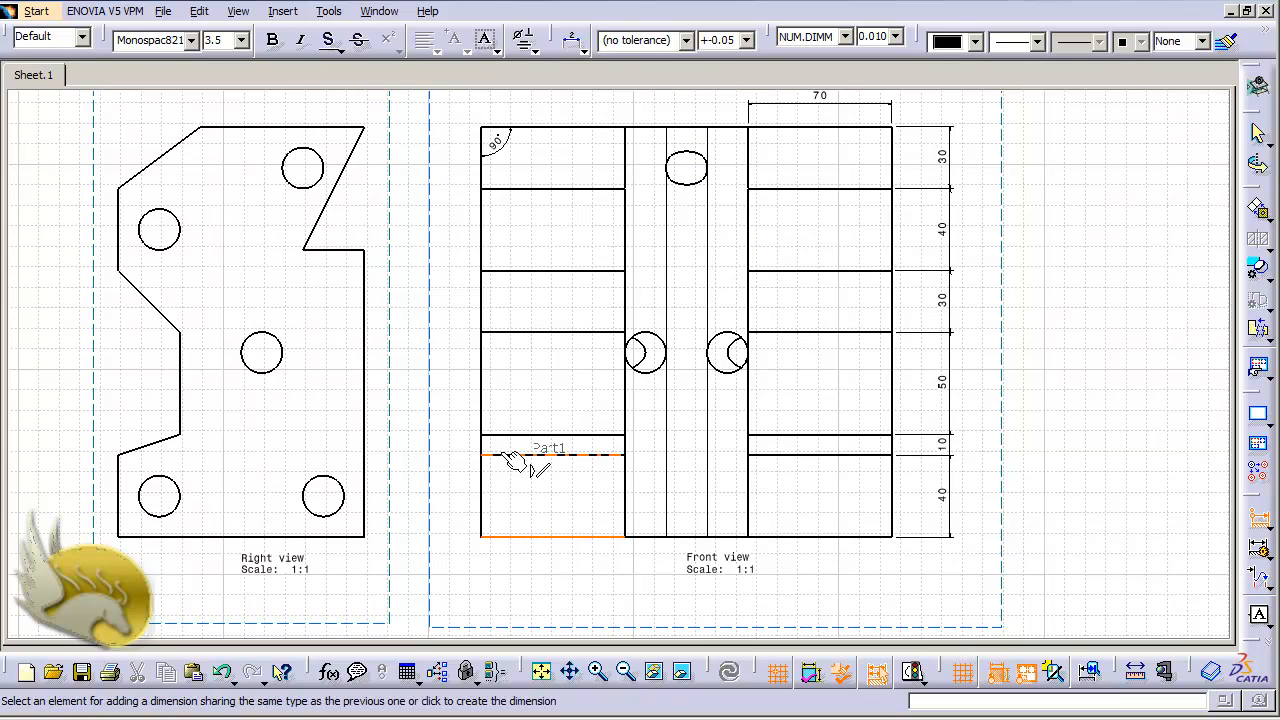
left_click(518, 436)
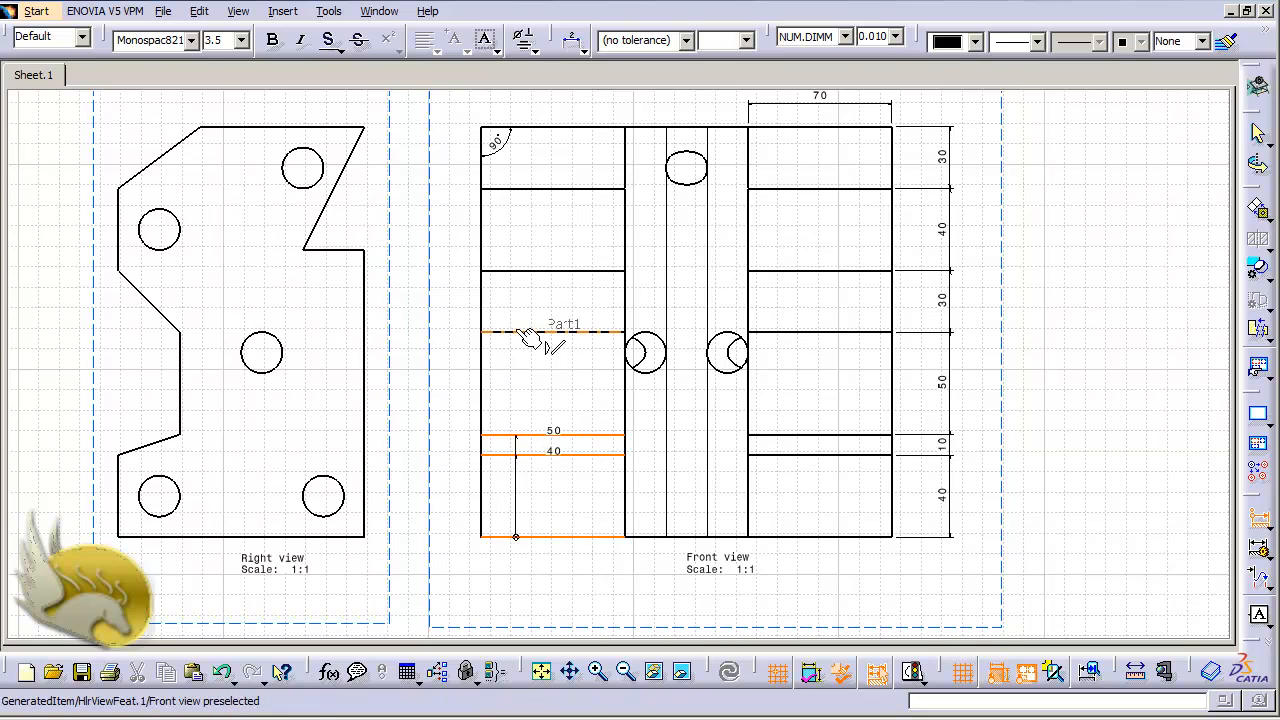
left_click(528, 332)
left_click(530, 271)
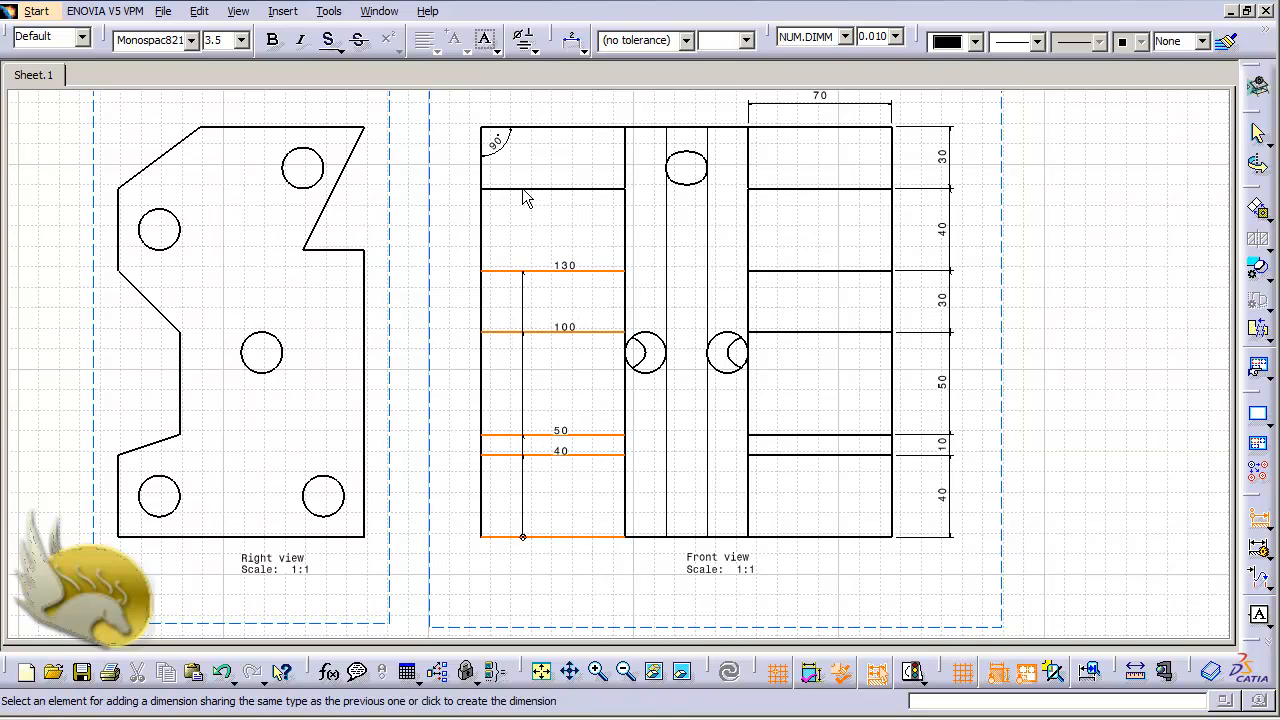
left_click(540, 189)
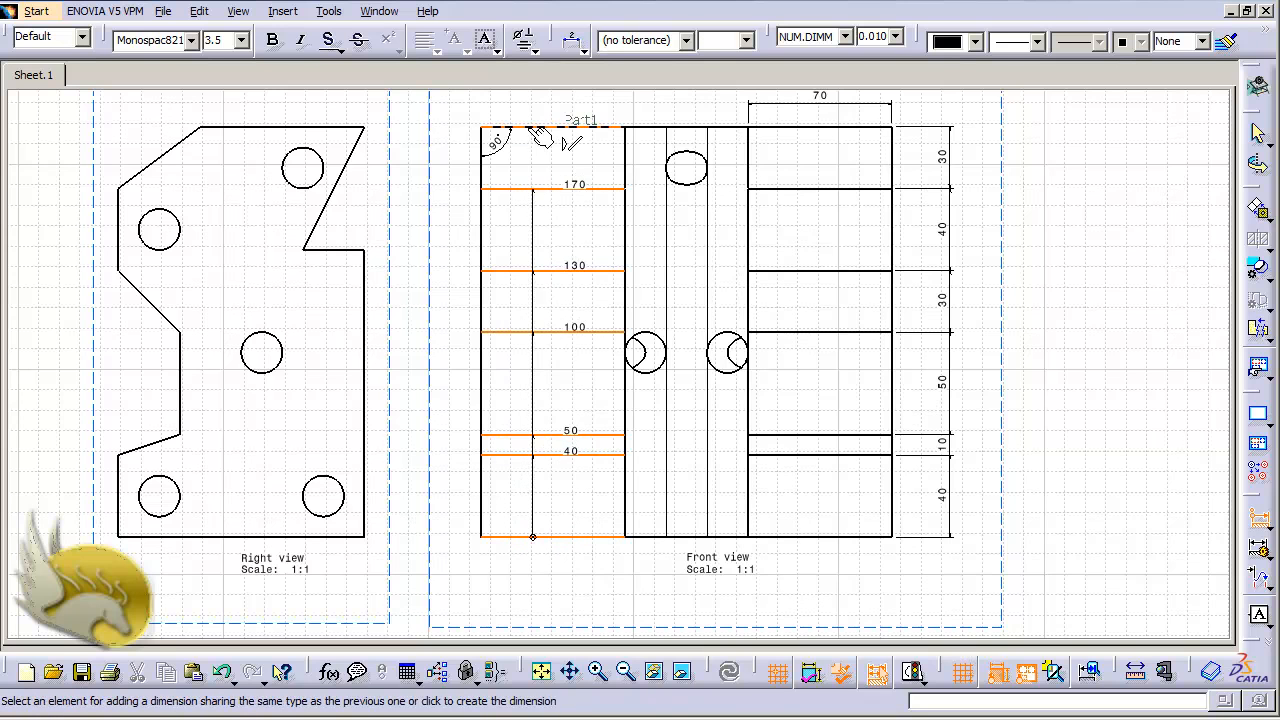
left_click(535, 128)
left_click(458, 137)
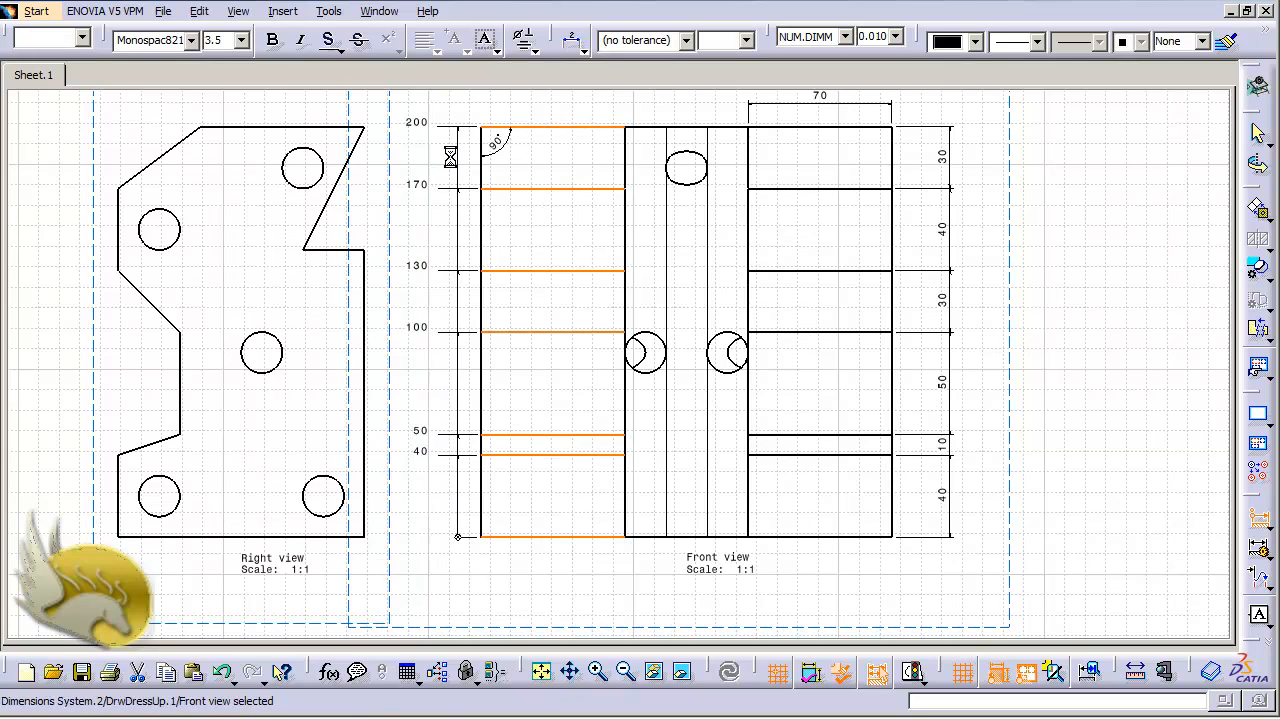
left_click(461, 541)
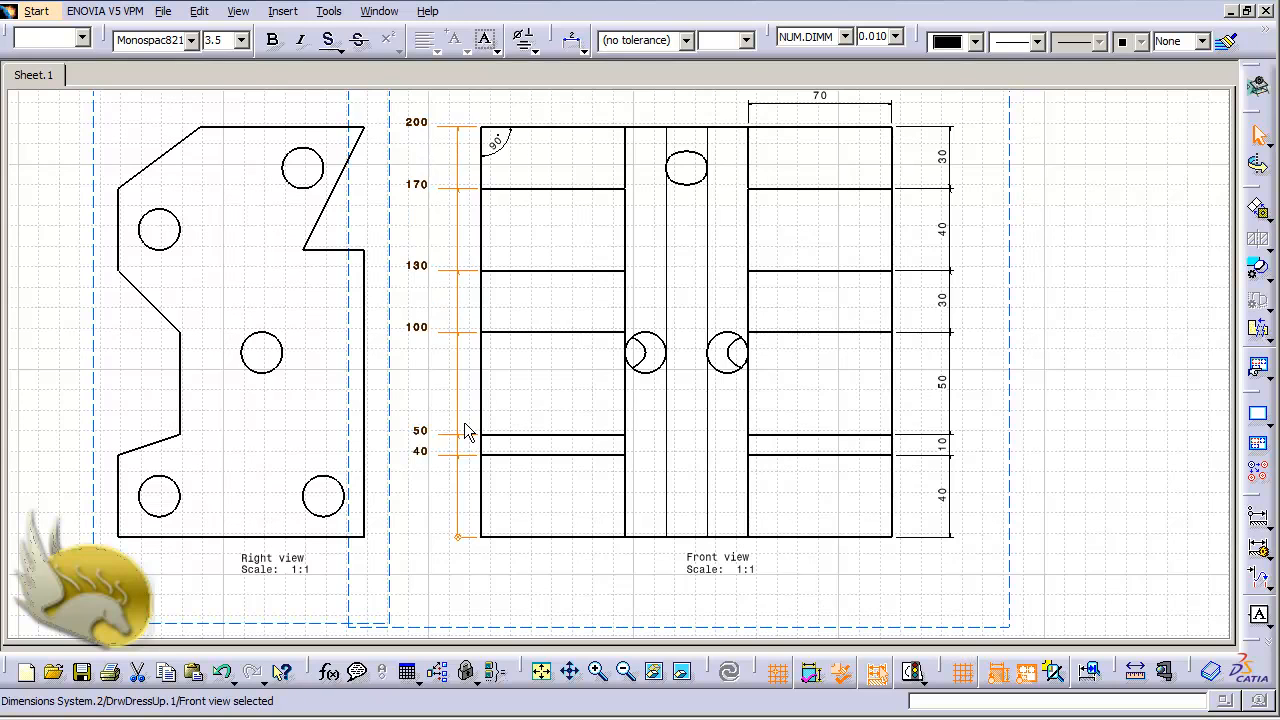
Step: Add stacked dimensions from the front view's left vertical edge to each vertical edge across to the right side, placed below the view
left_click(287, 12)
mouse_move(423, 116)
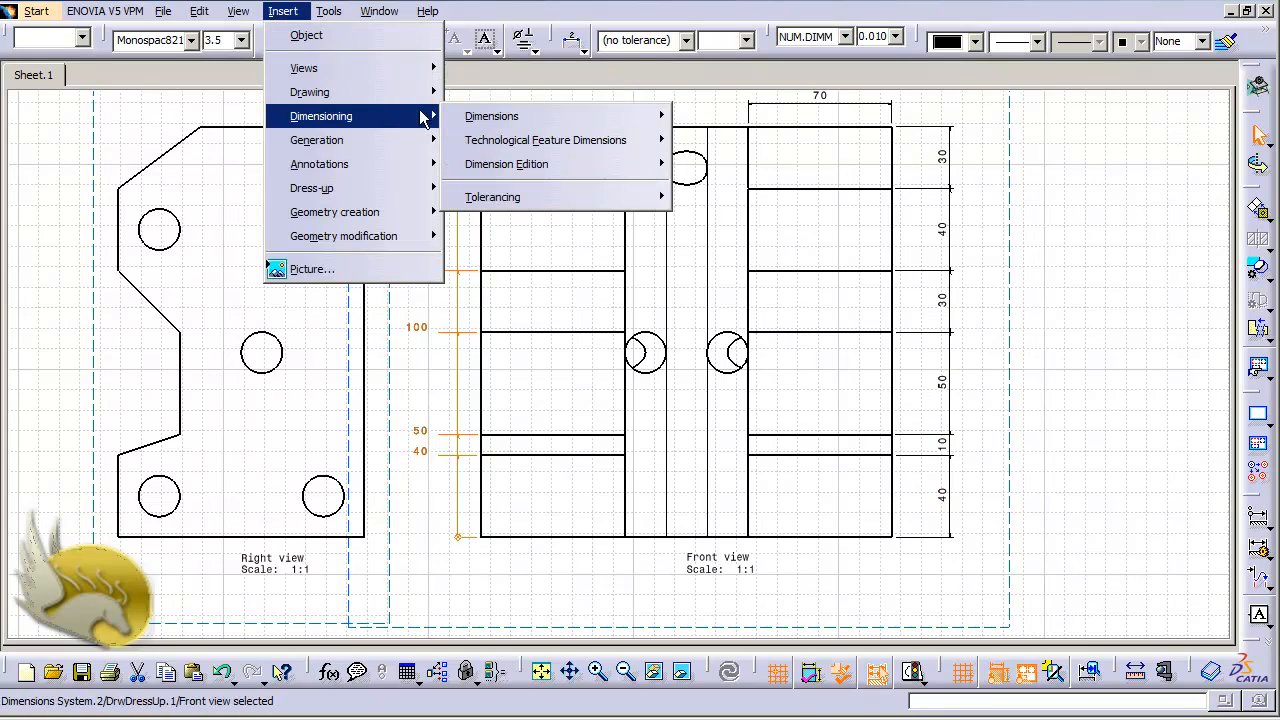
mouse_move(636, 117)
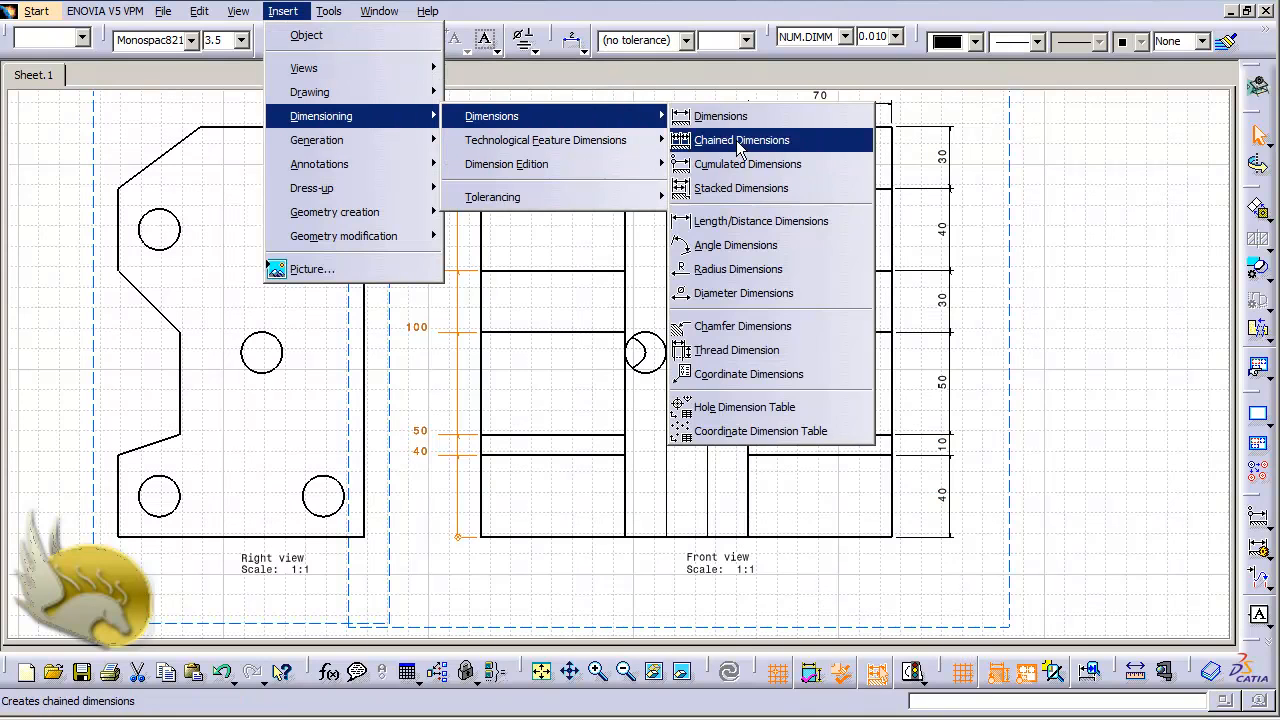
left_click(745, 188)
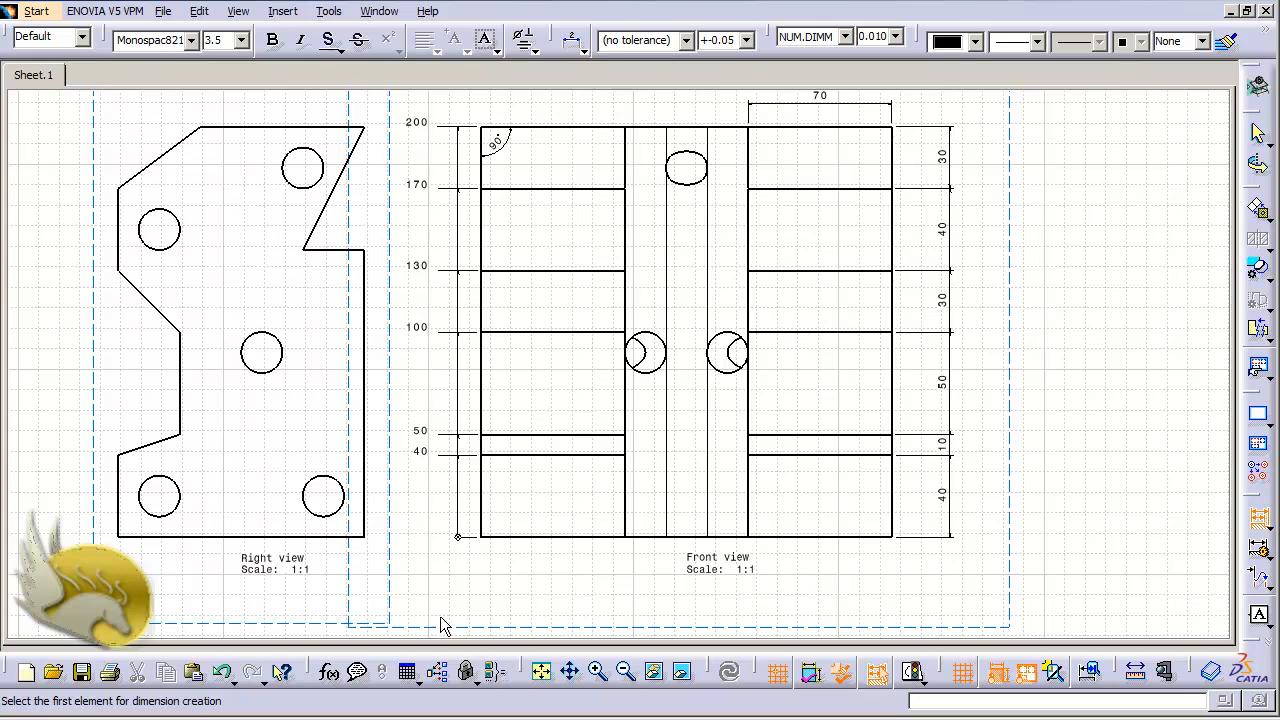
left_click(483, 519)
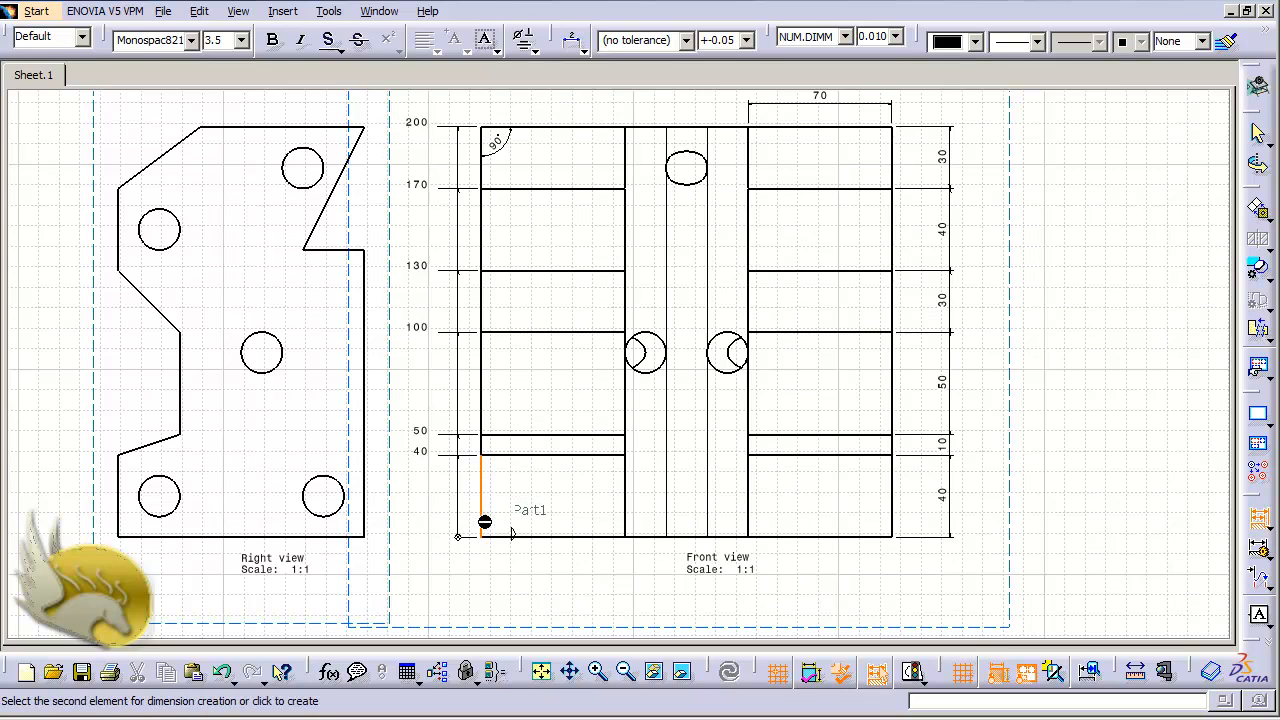
left_click(627, 506)
left_click(668, 508)
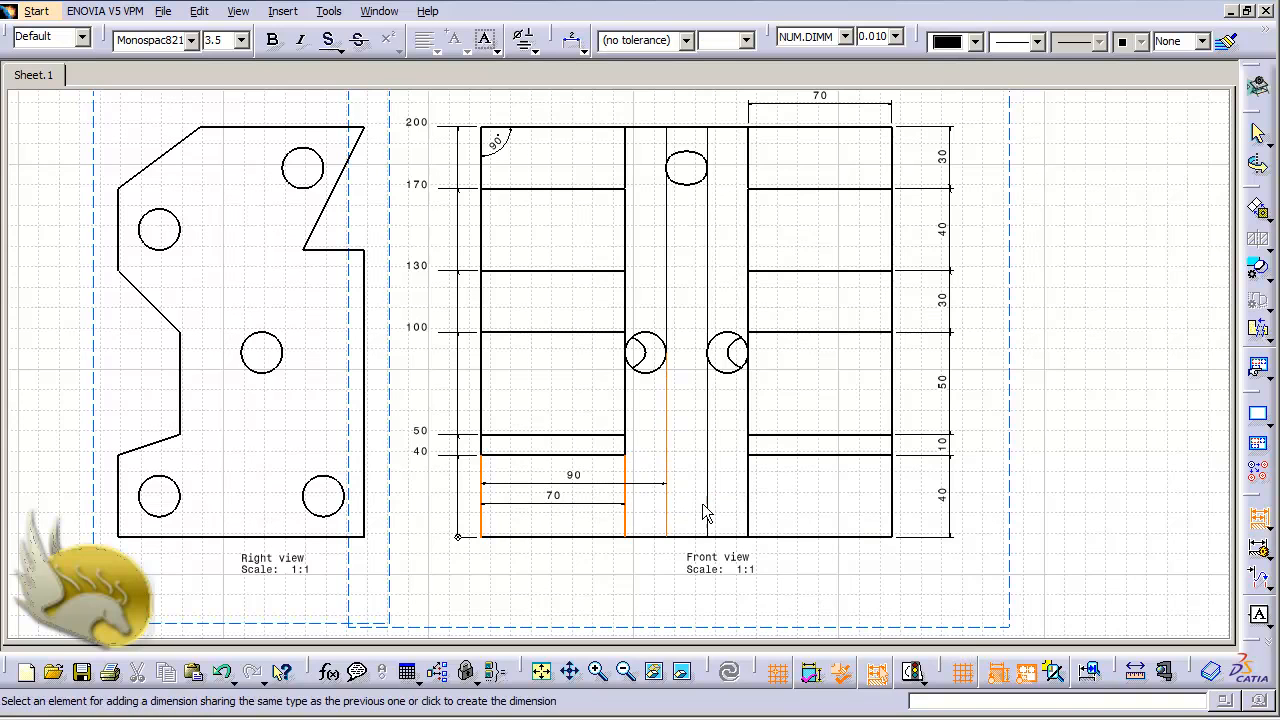
left_click(708, 512)
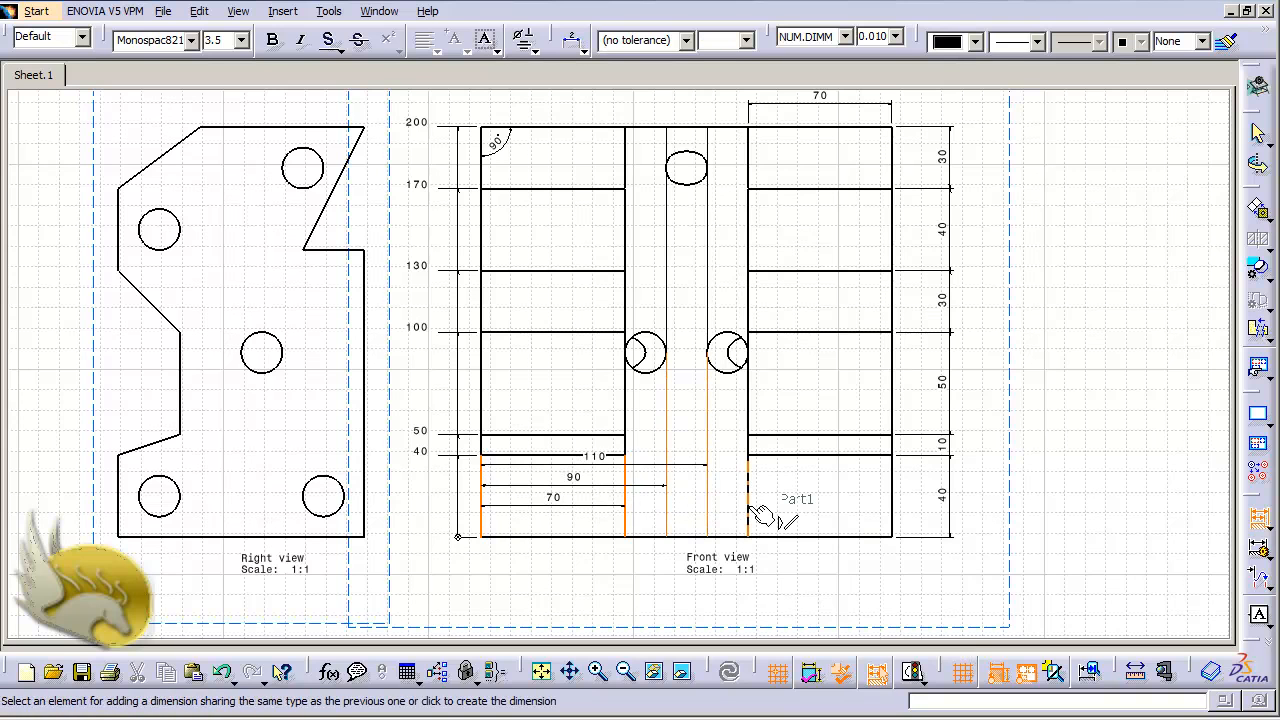
left_click(750, 515)
left_click(892, 510)
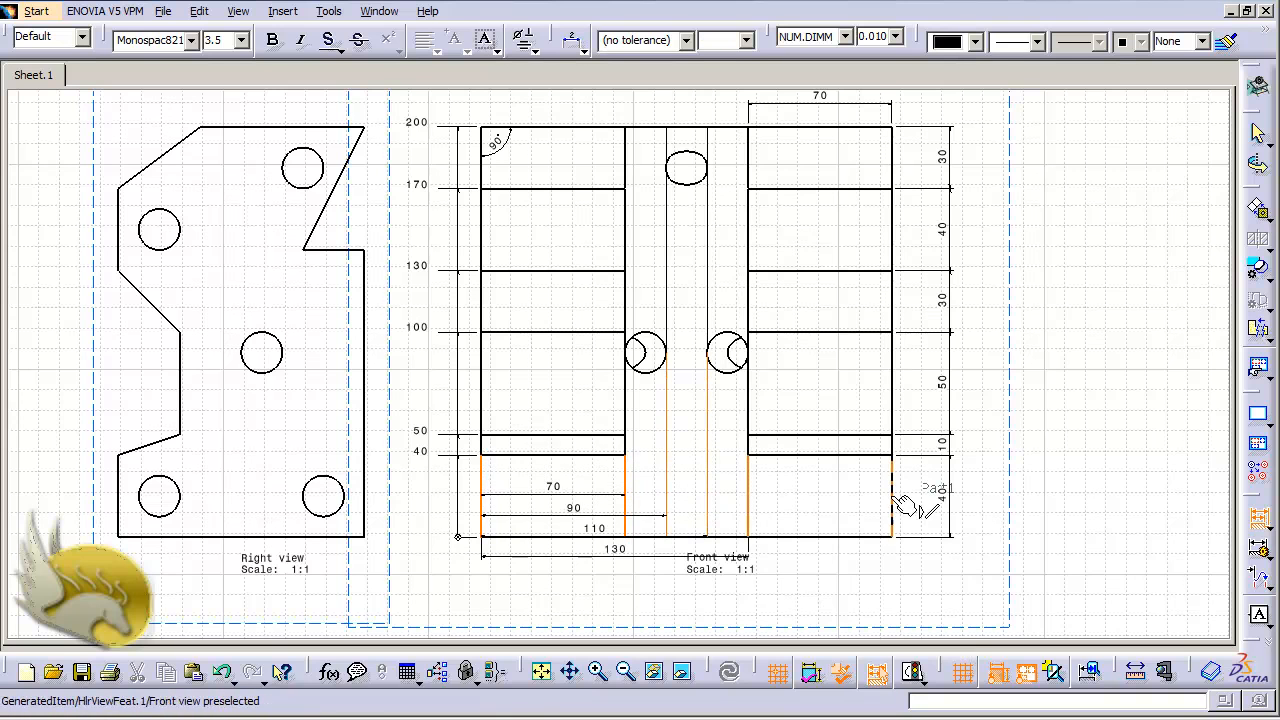
left_click(869, 572)
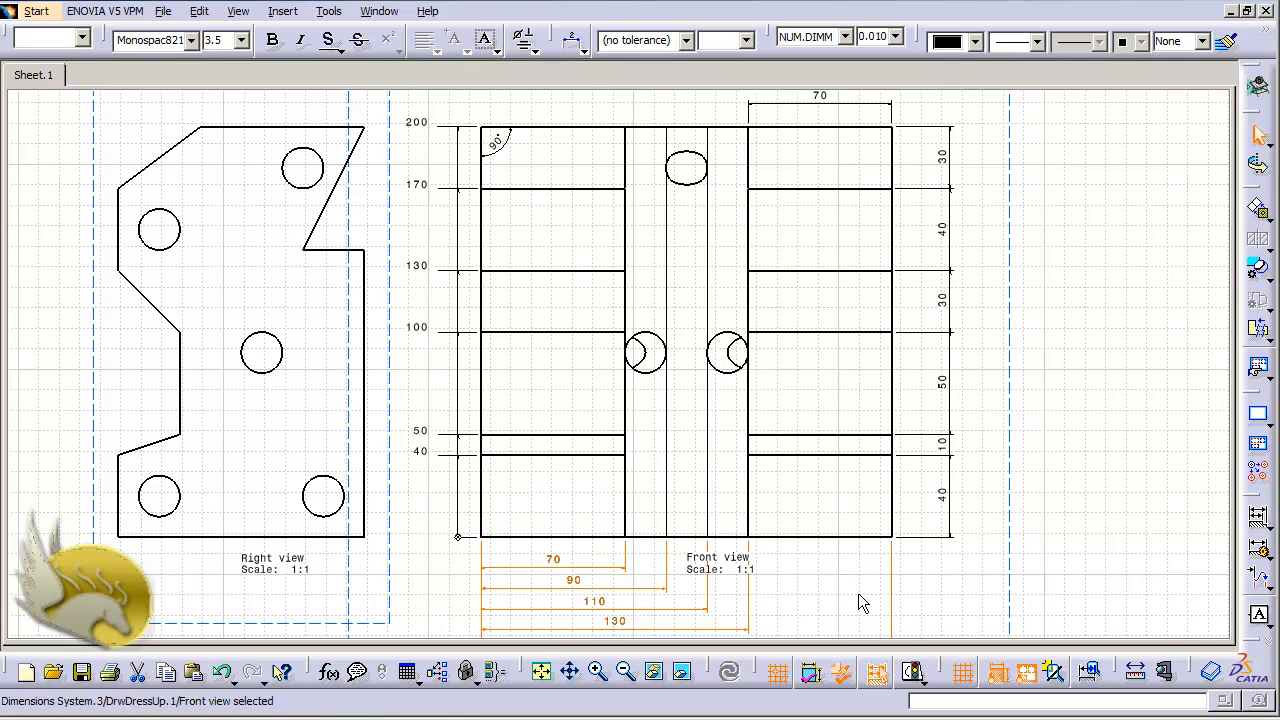
scroll(845, 588, "down", 1)
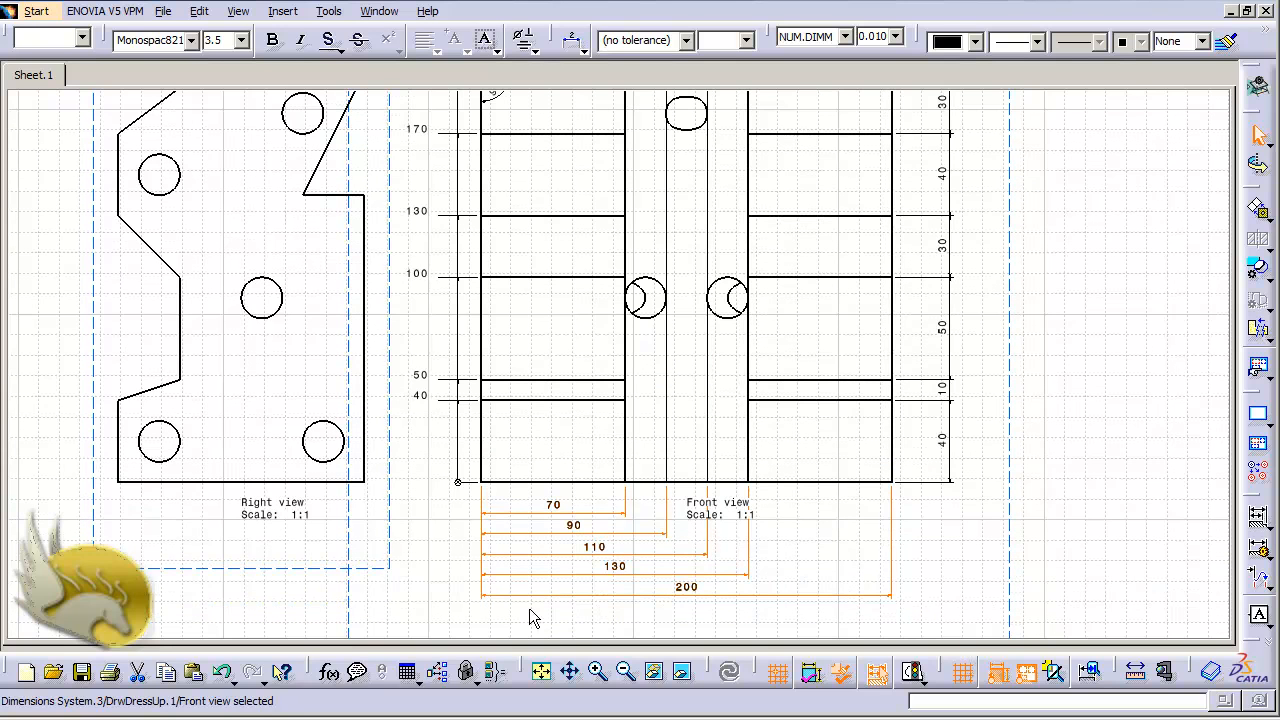
left_click(466, 450)
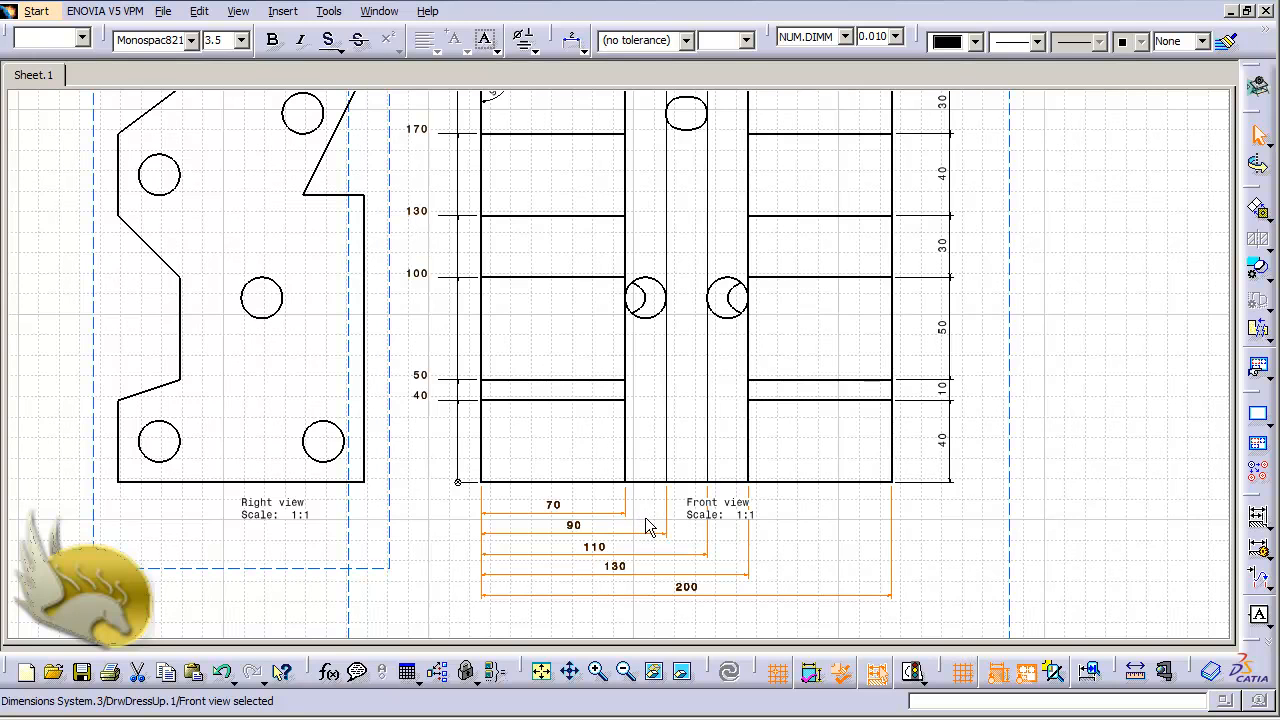
left_click(962, 594)
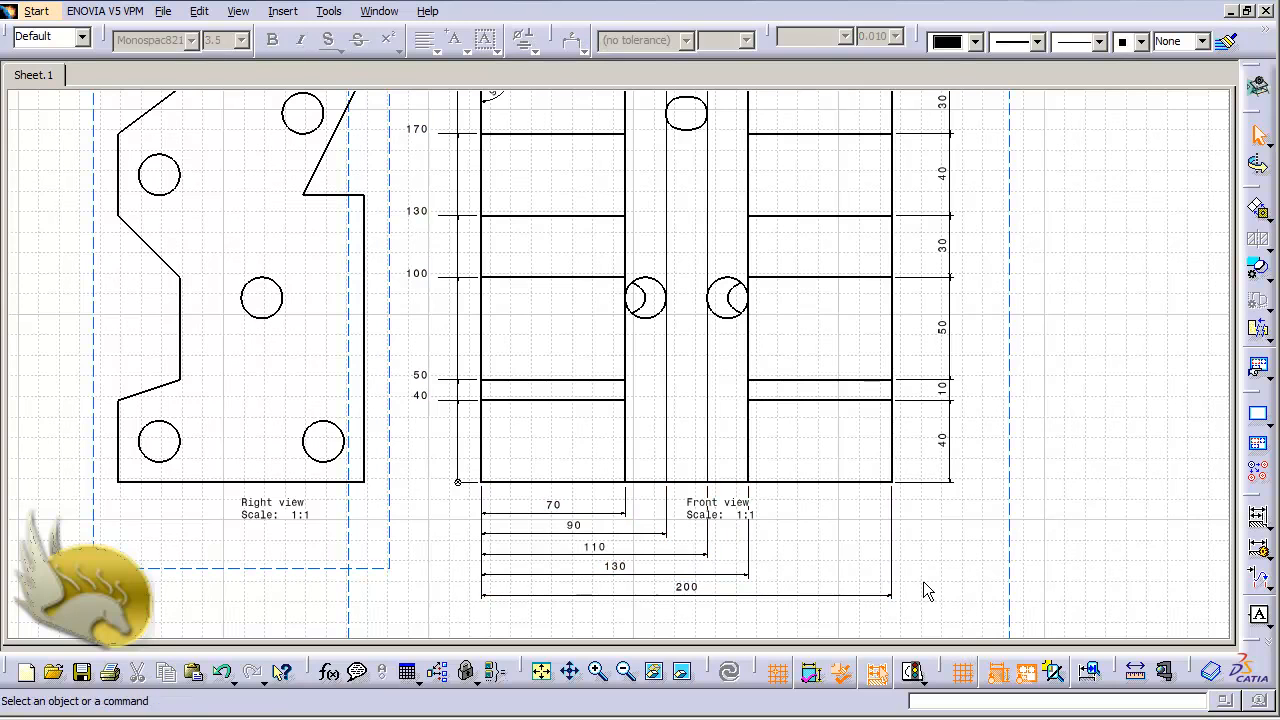
Step: Add an angle dimension between the right view's recessed left vertical edge and the slanted edge above it, placed outside the profile
left_click(288, 13)
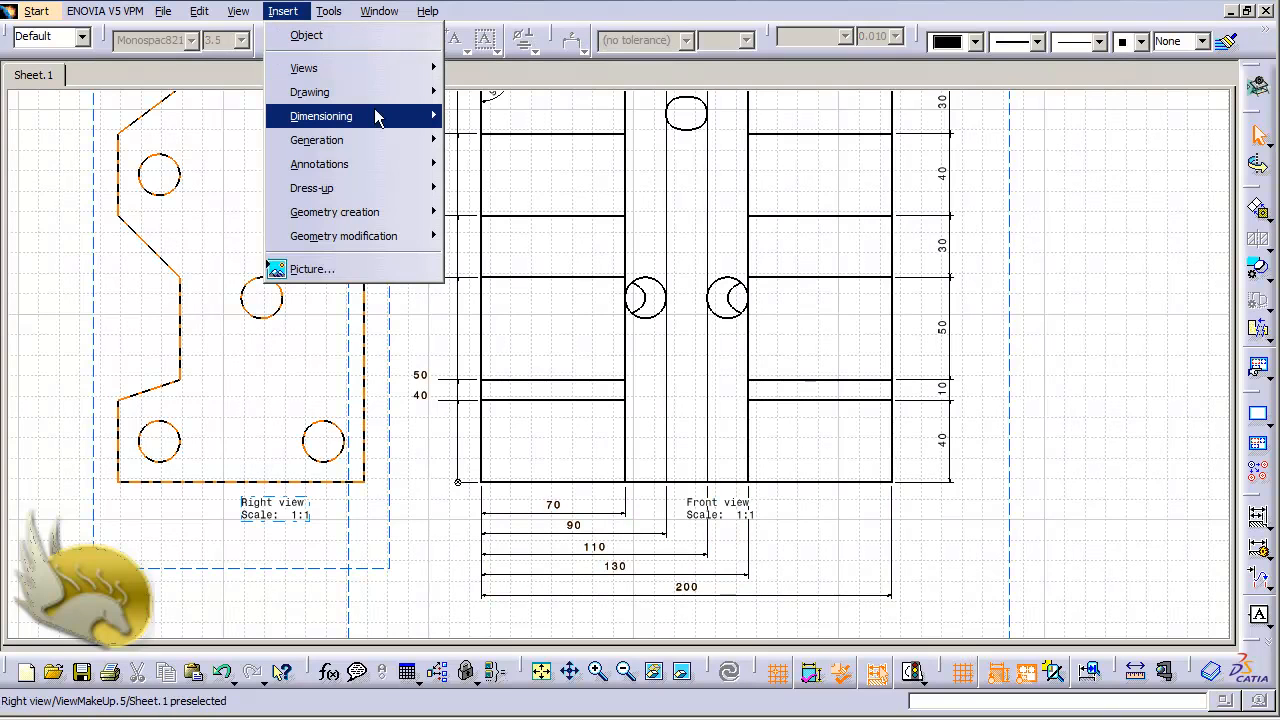
mouse_move(390, 118)
mouse_move(550, 132)
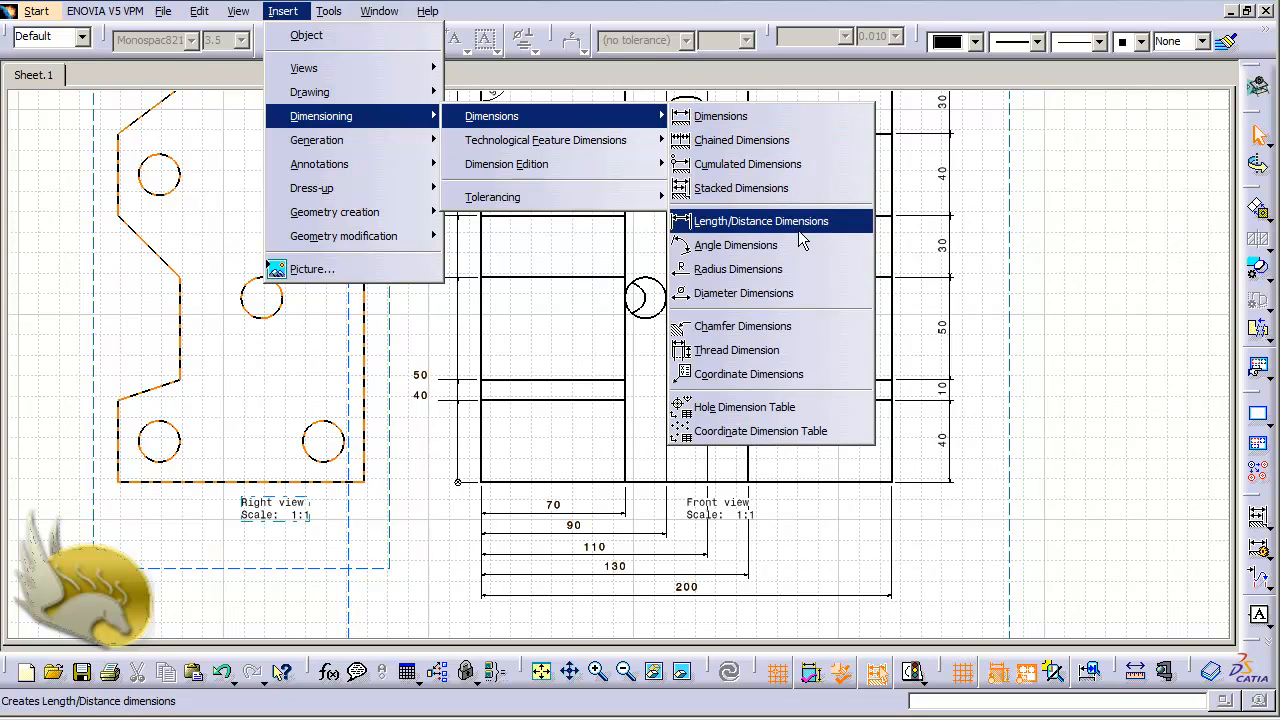
left_click(724, 247)
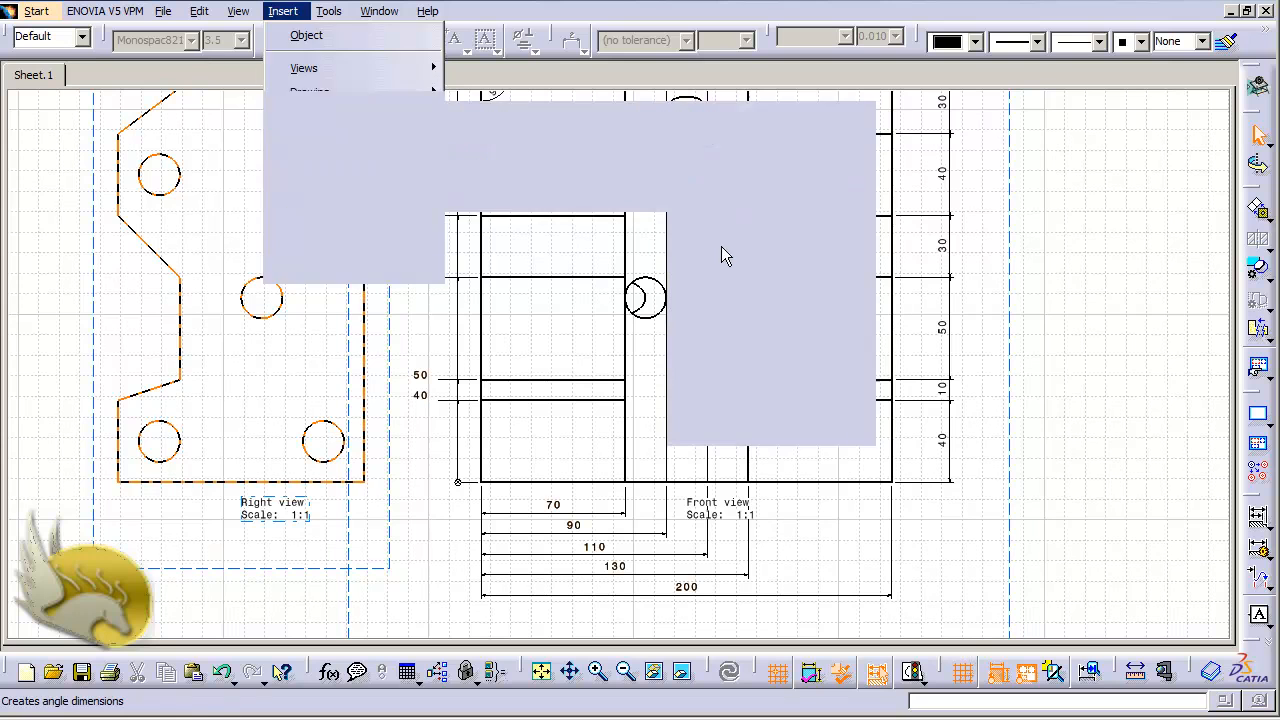
left_click(181, 295)
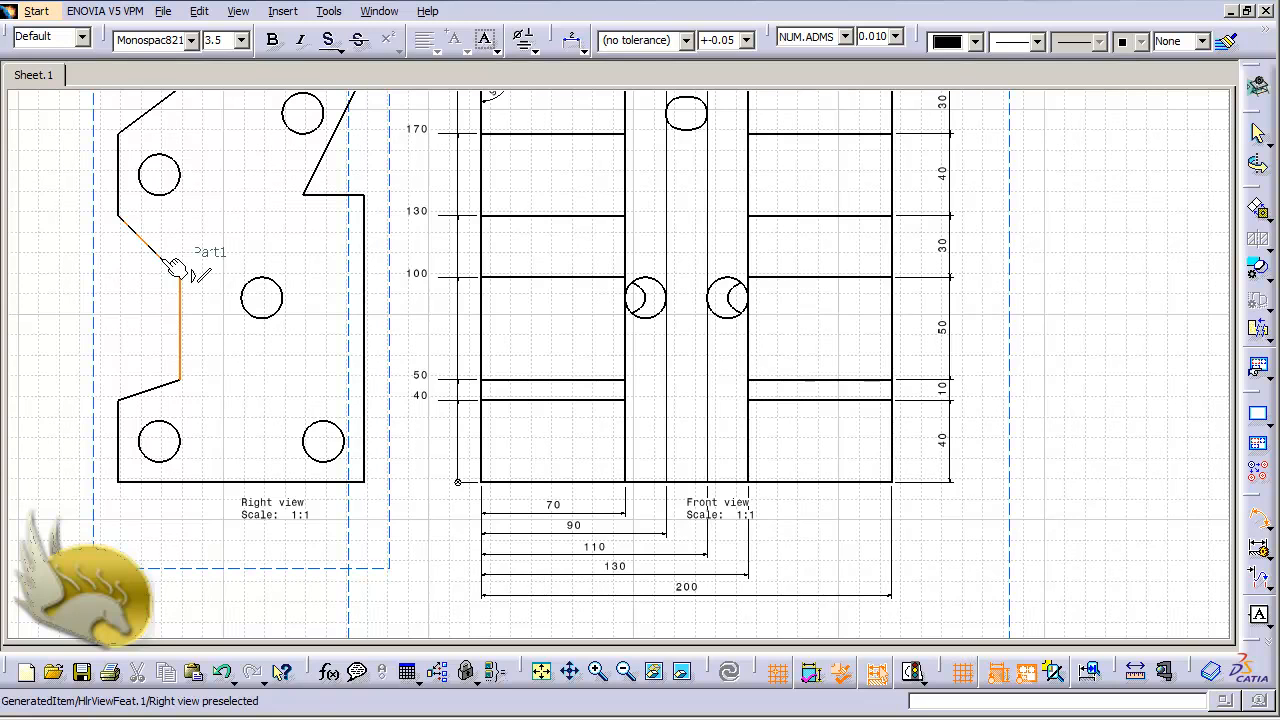
left_click(170, 263)
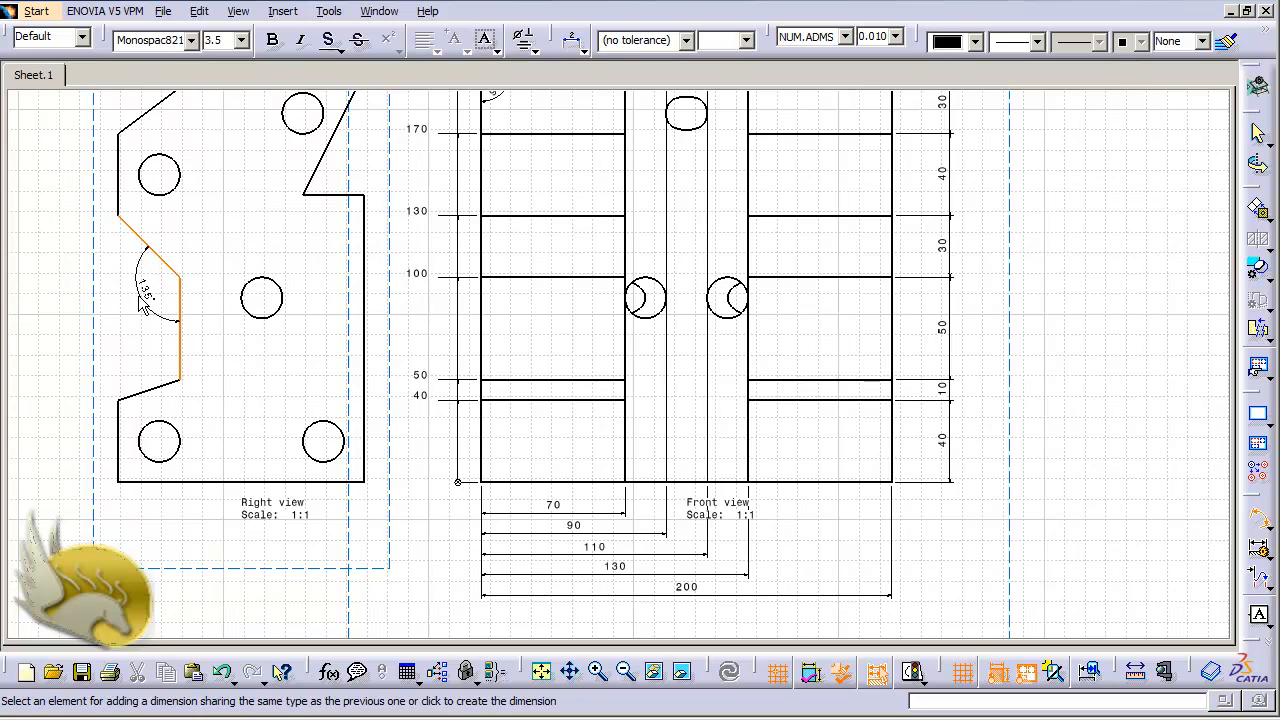
left_click(142, 305)
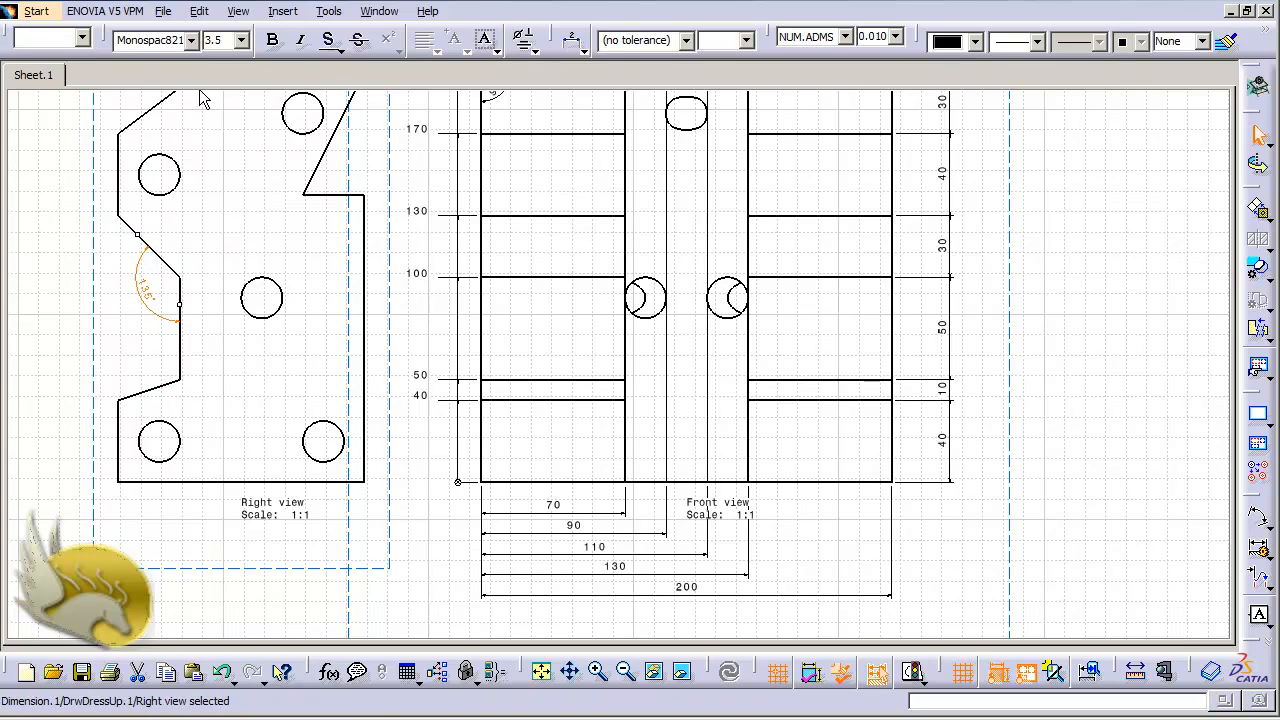
Step: Add a radius dimension to the right view's lower-right hole, placed at the hole's upper left
left_click(283, 12)
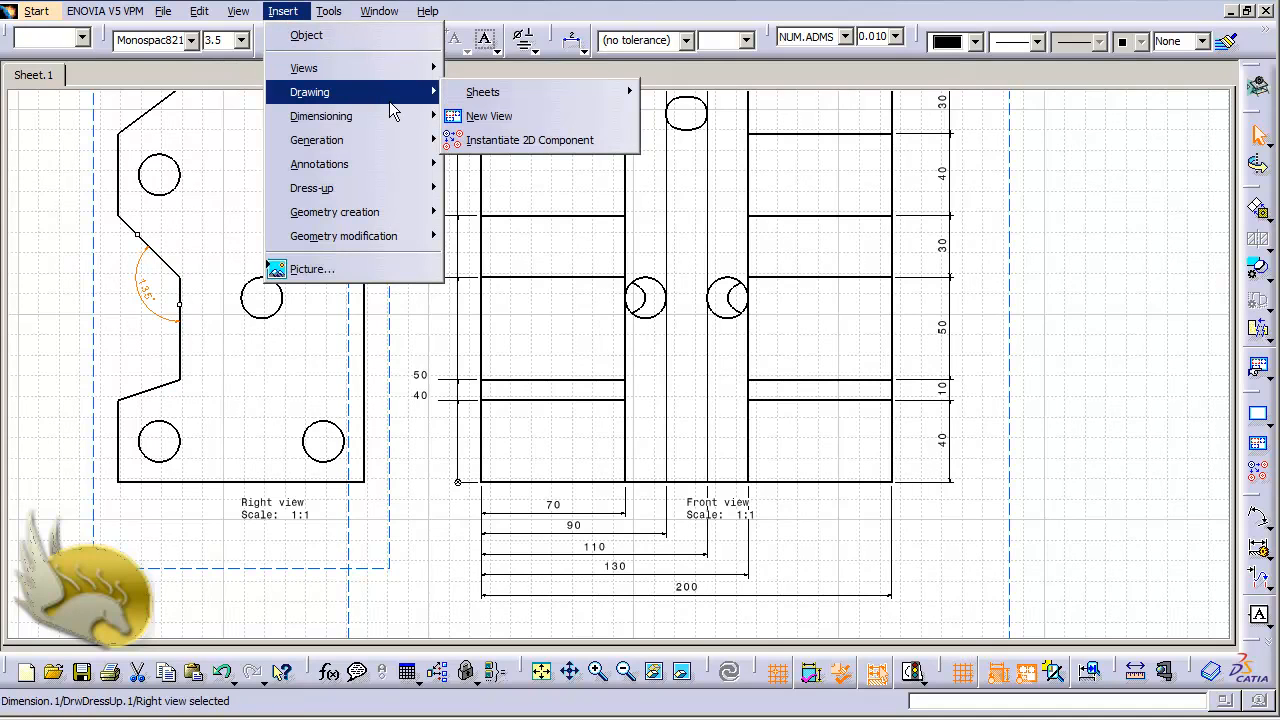
mouse_move(400, 120)
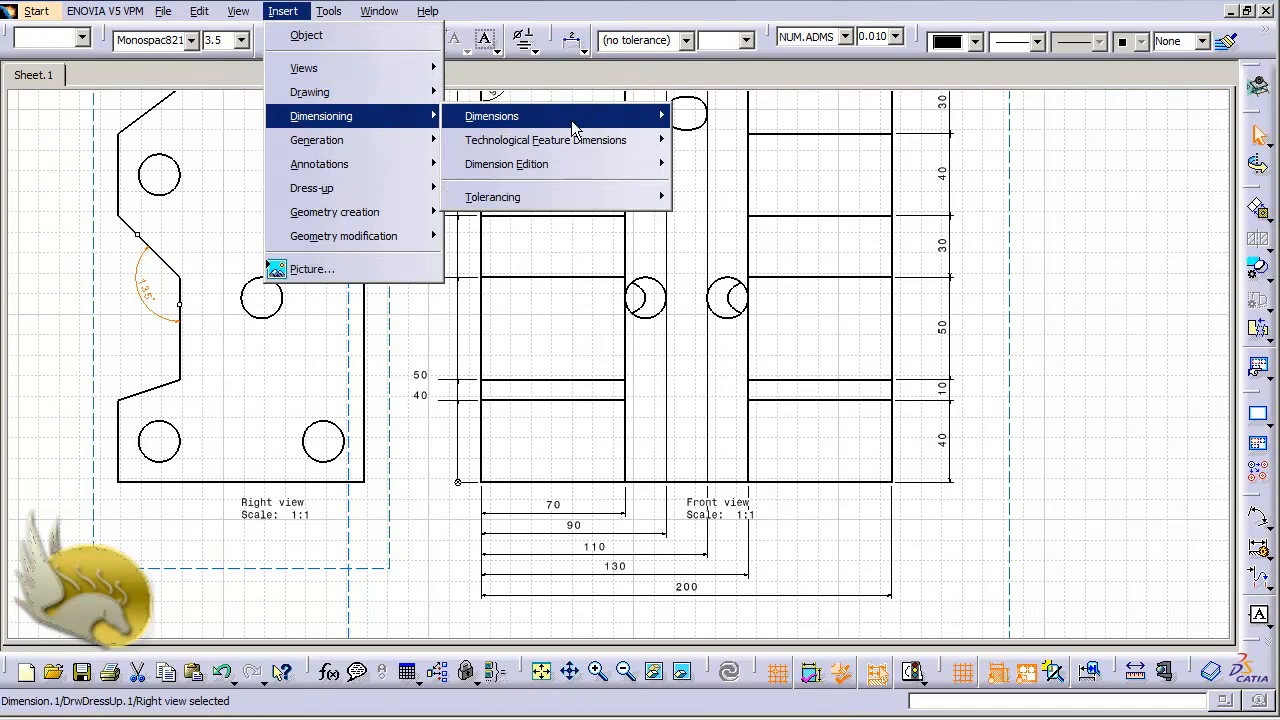
mouse_move(585, 122)
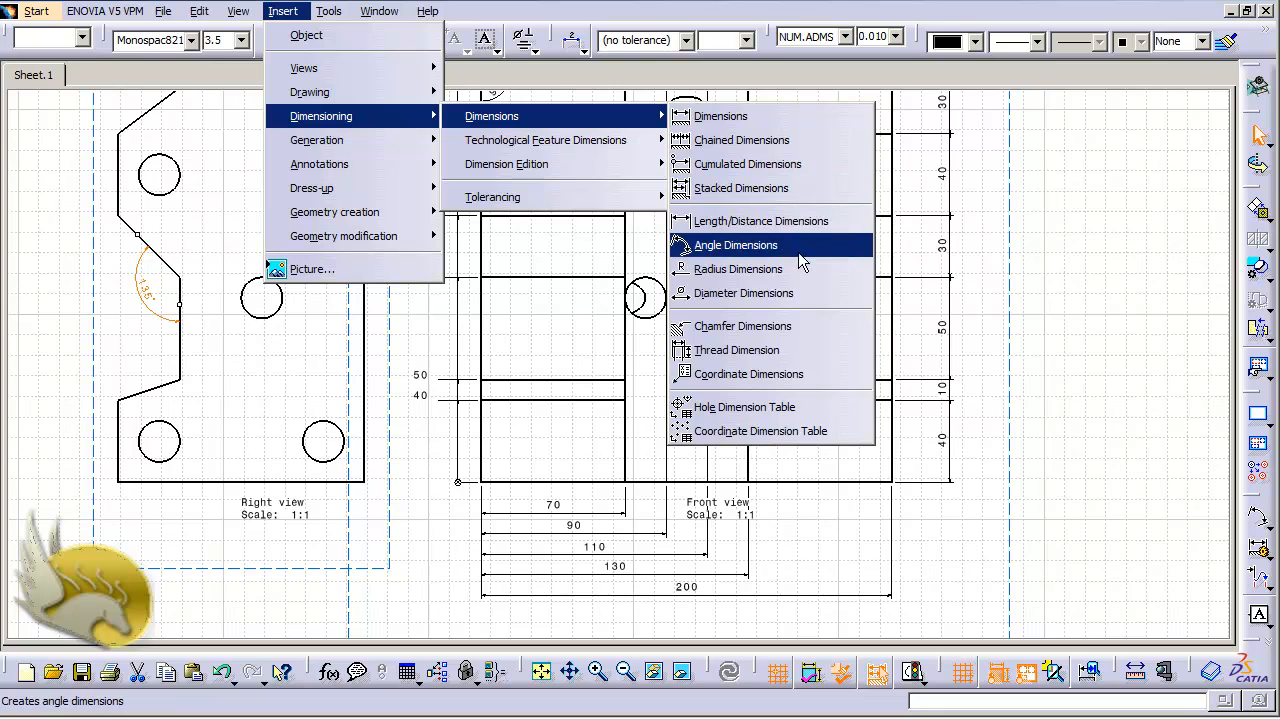
left_click(768, 270)
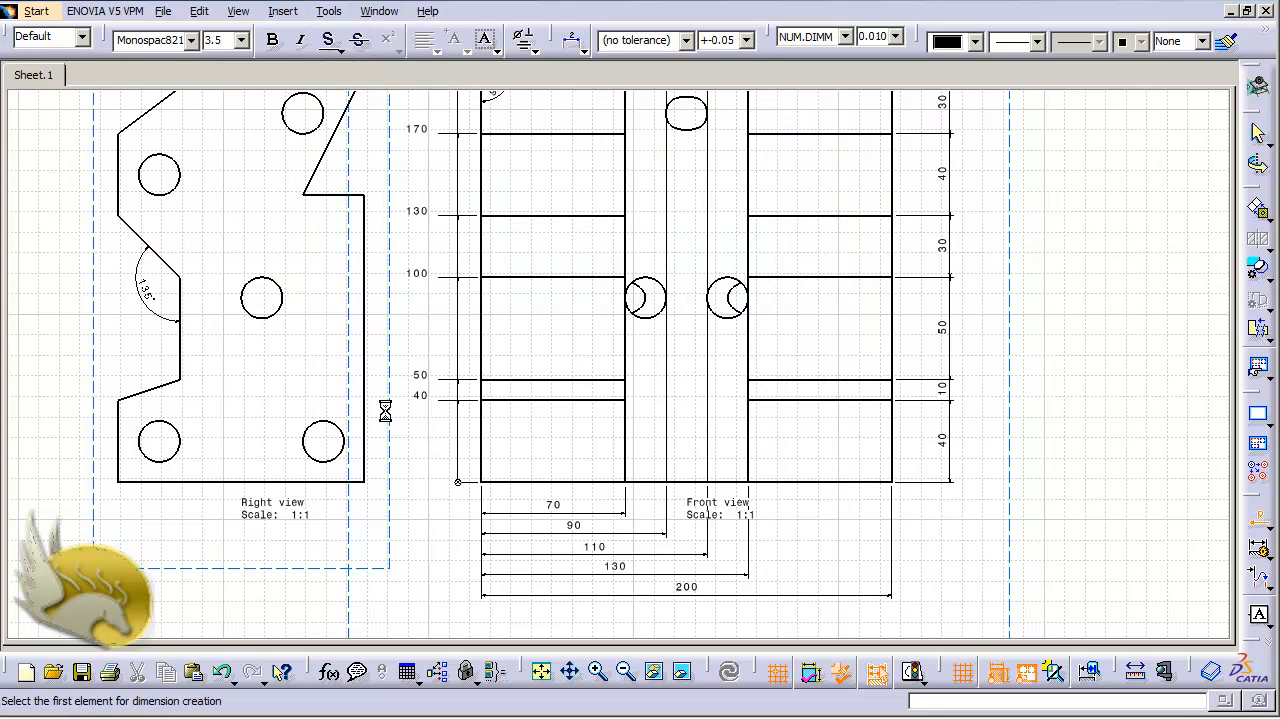
left_click(328, 432)
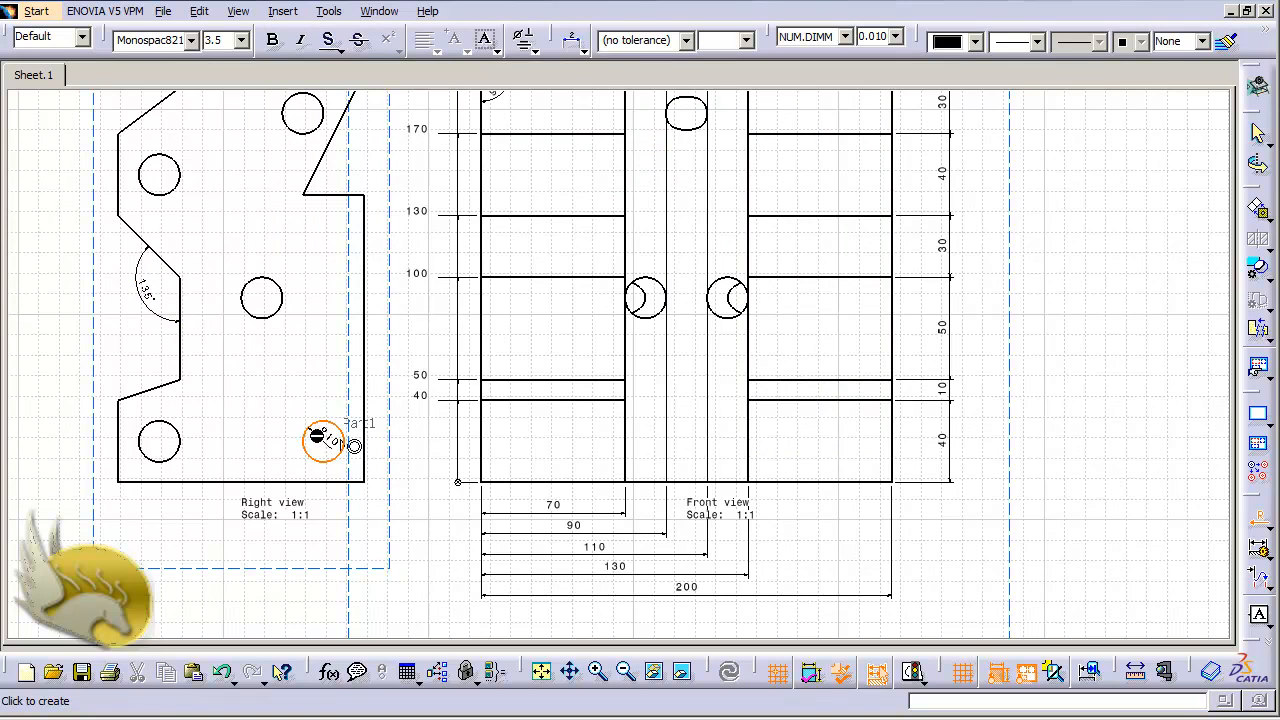
left_click(298, 418)
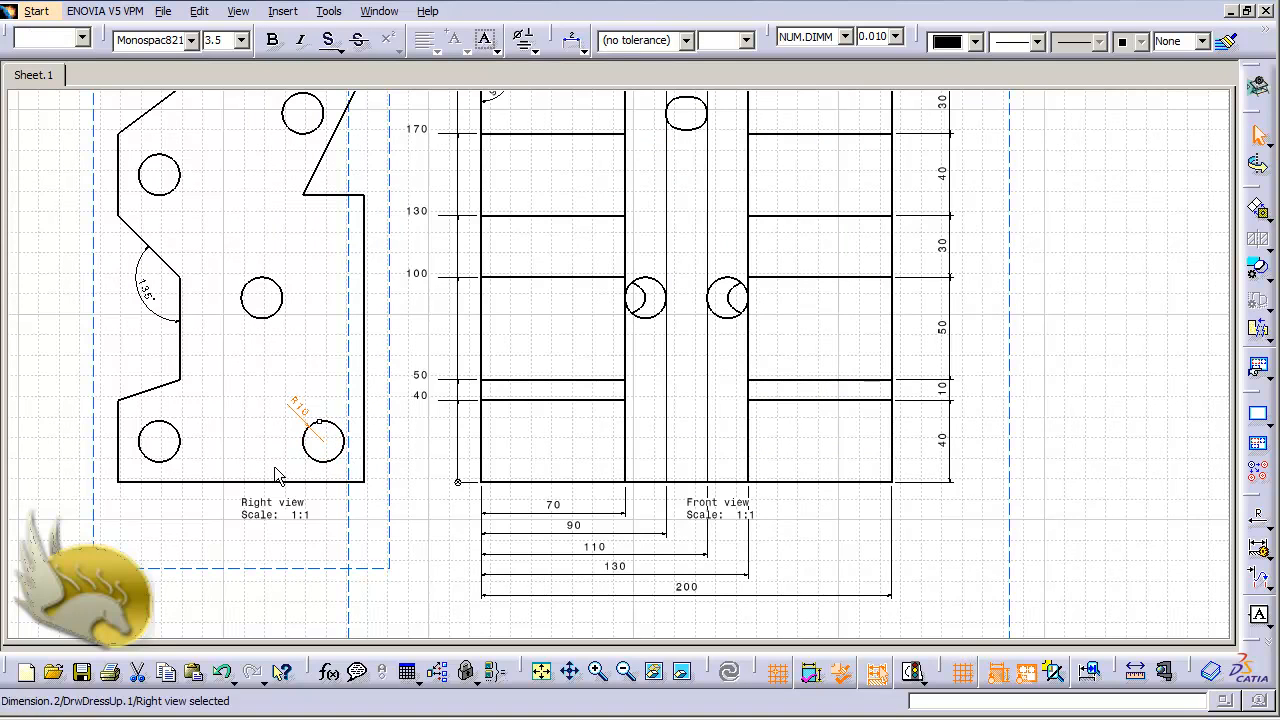
Step: Add a chamfer dimension to the slanted edge at the right view's upper-left corner, placed inside the profile
left_click(282, 11)
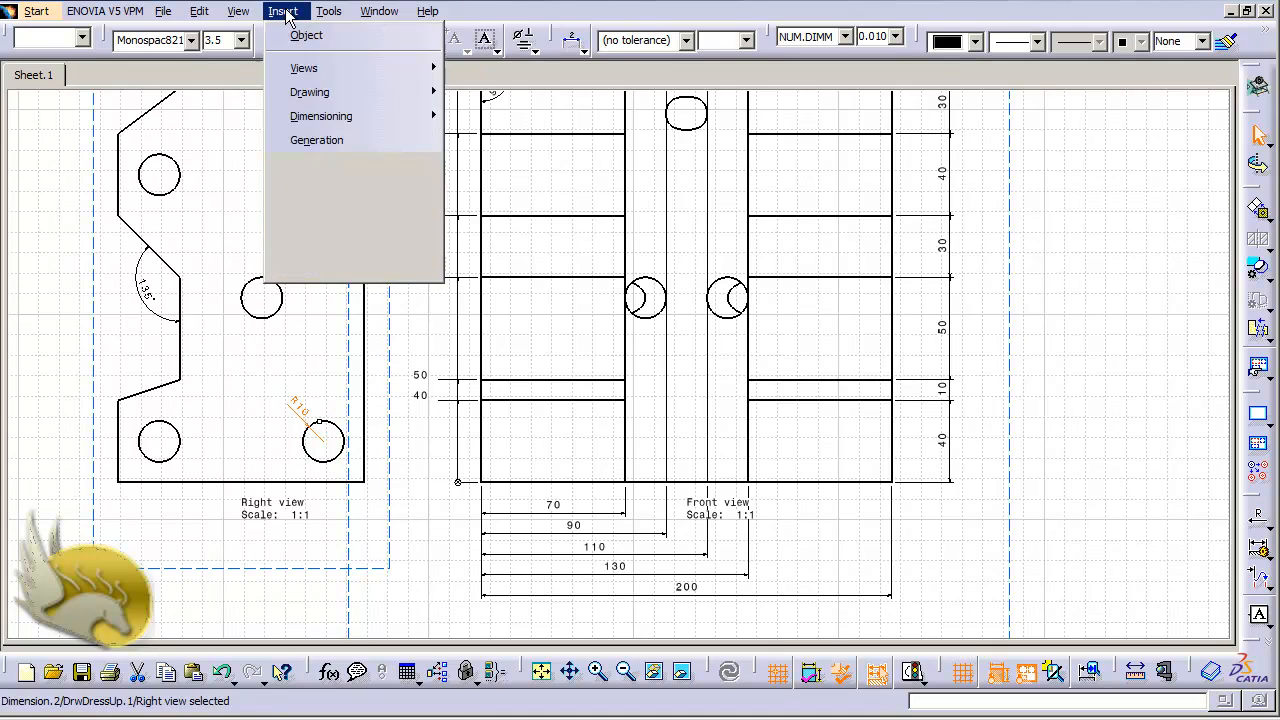
mouse_move(370, 115)
mouse_move(510, 119)
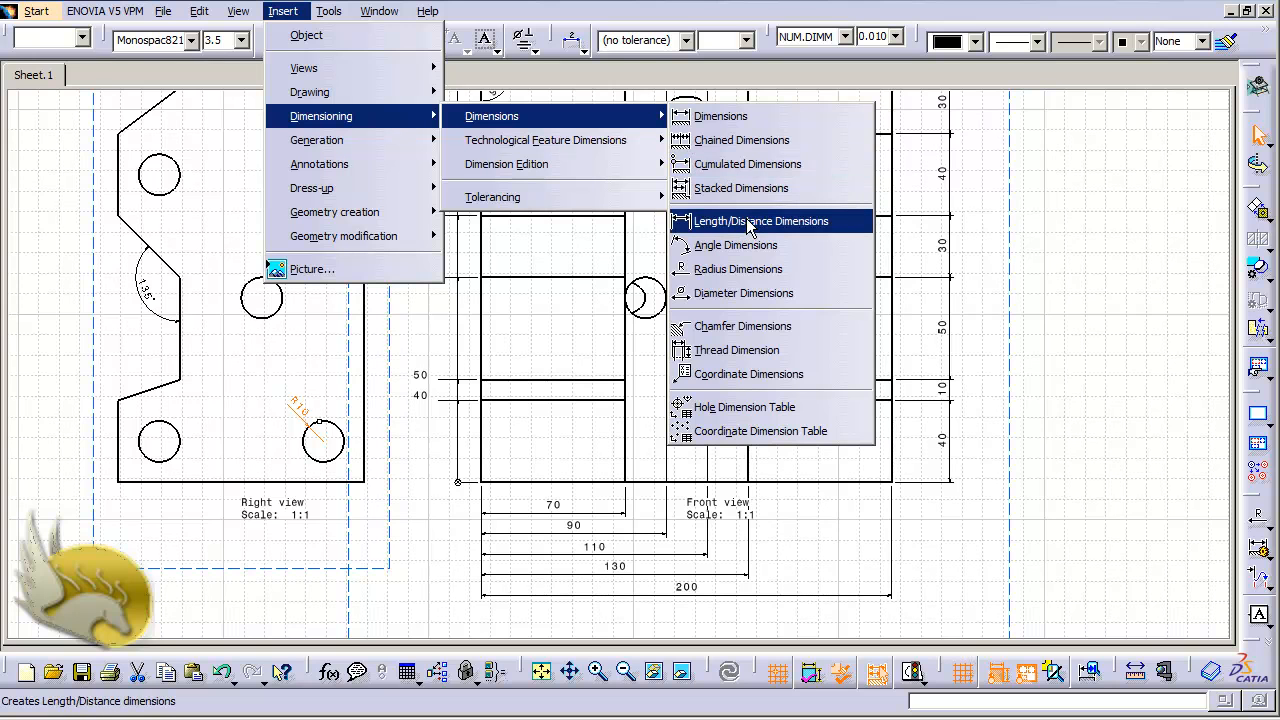
left_click(770, 328)
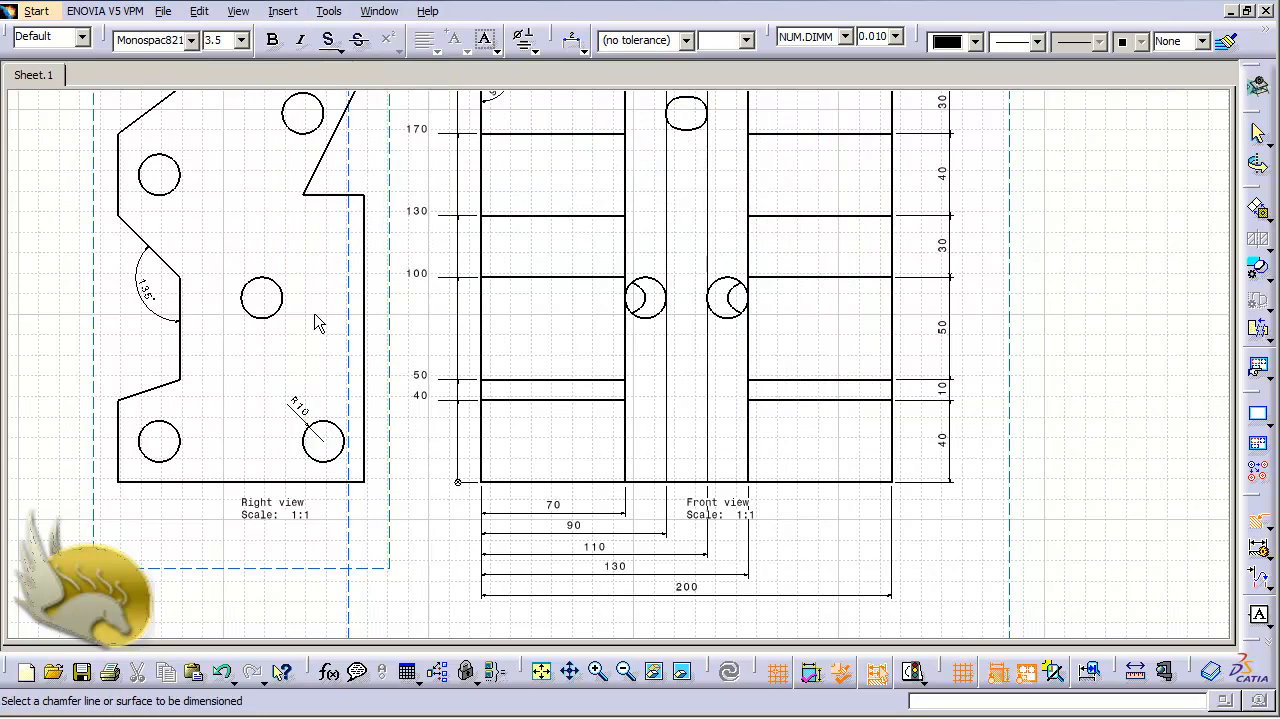
scroll(648, 333, "up", 2)
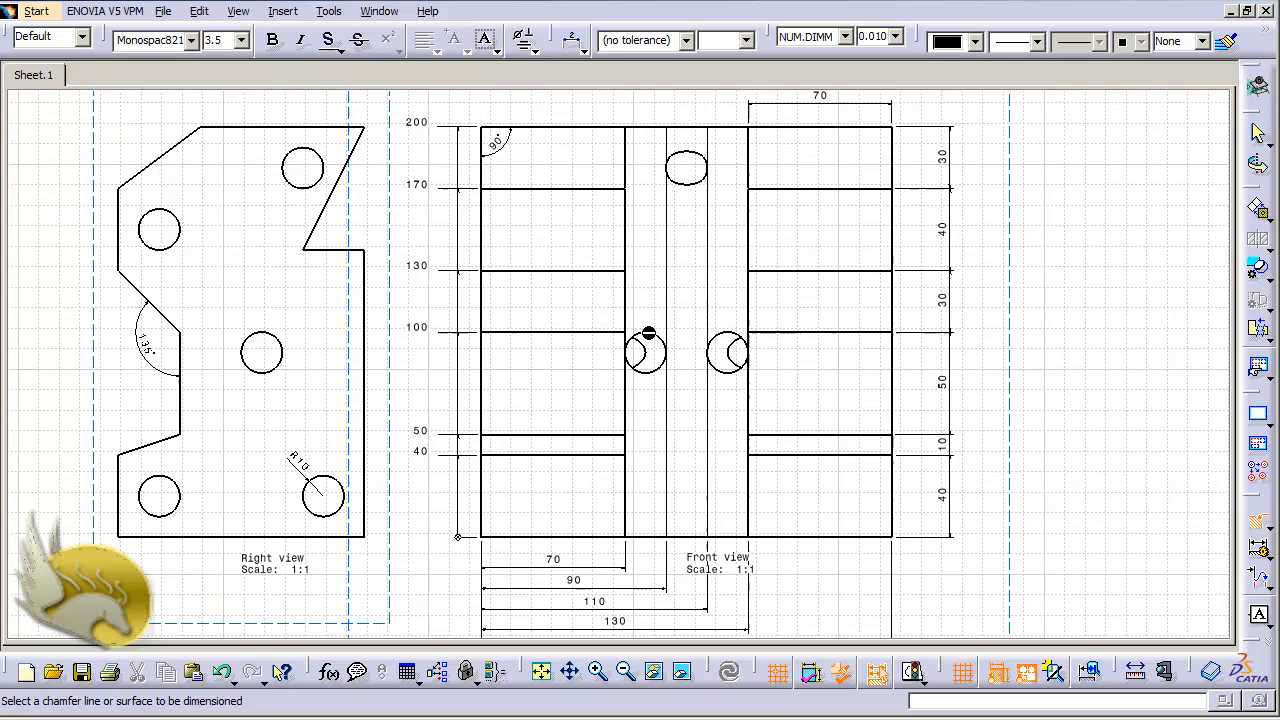
left_click(182, 160)
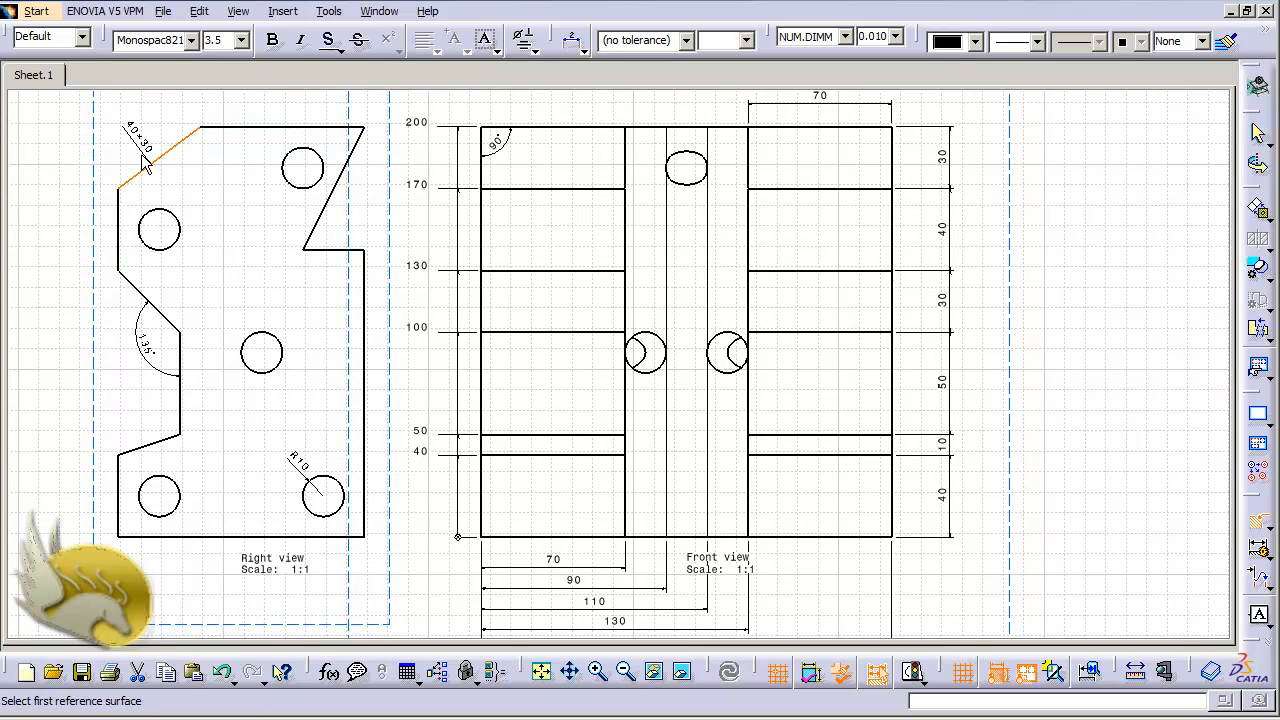
left_click(194, 186)
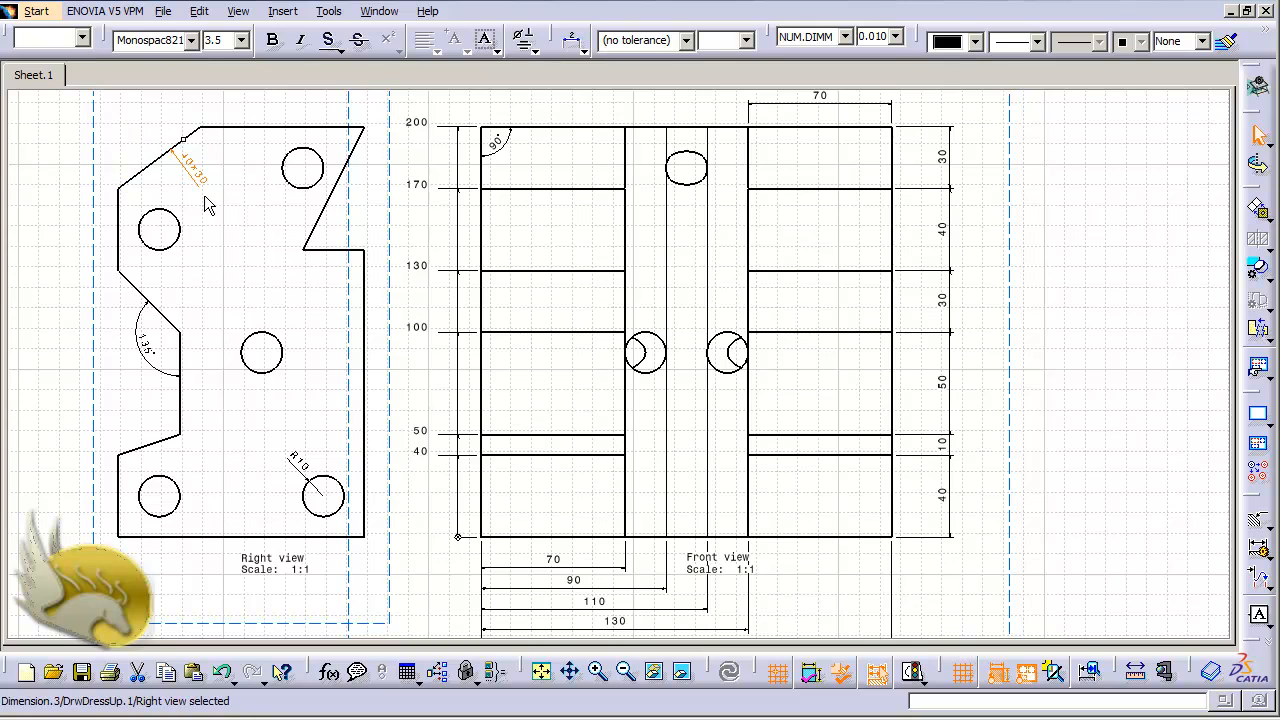
left_click(282, 11)
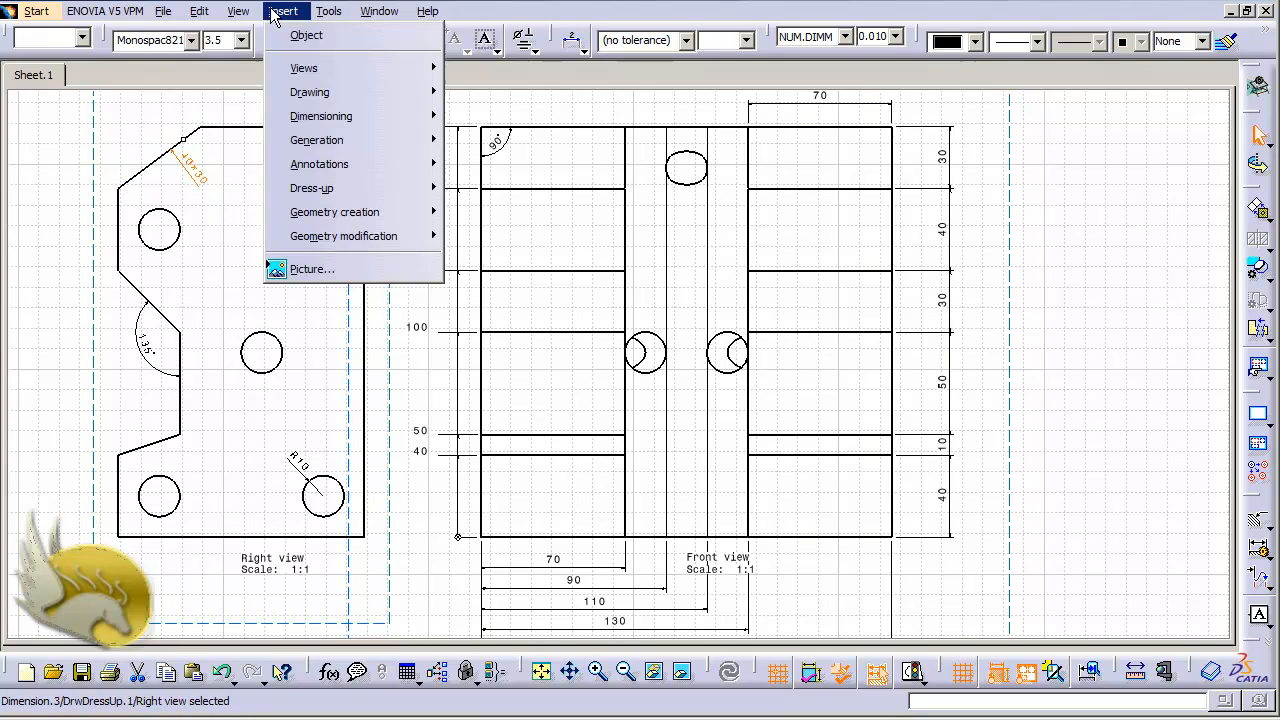
mouse_move(422, 125)
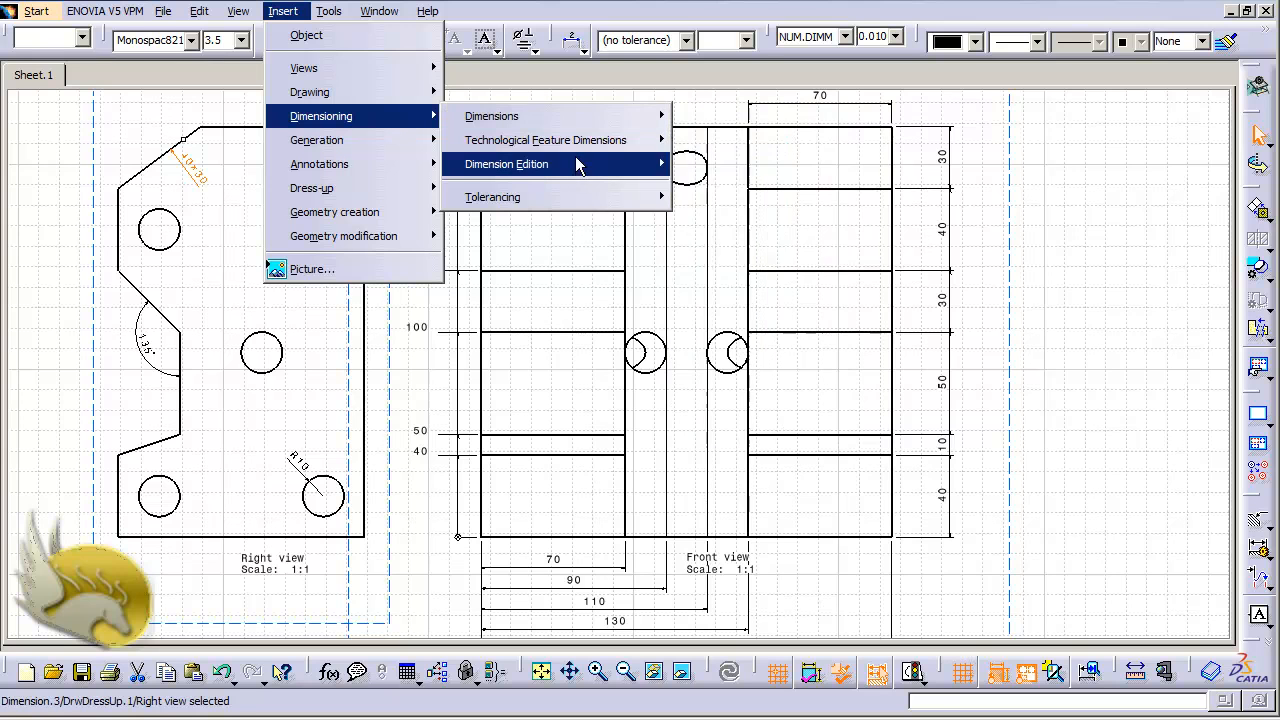
mouse_move(573, 150)
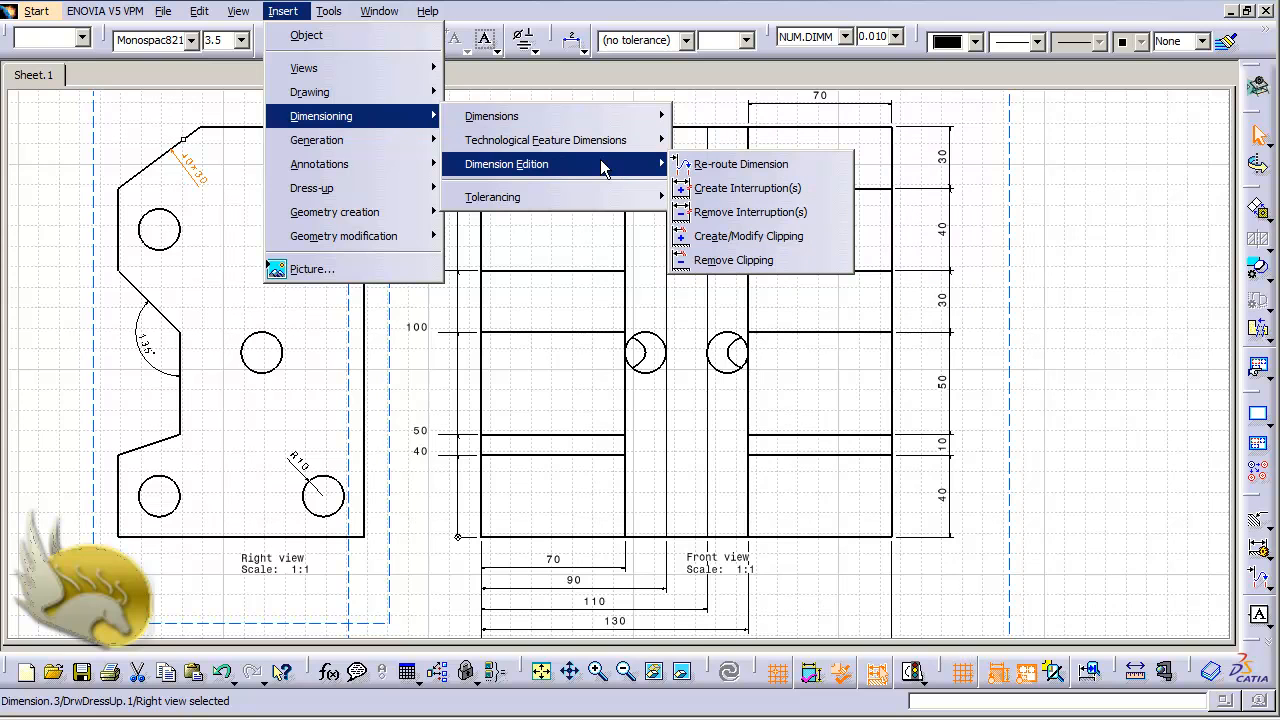
mouse_move(608, 199)
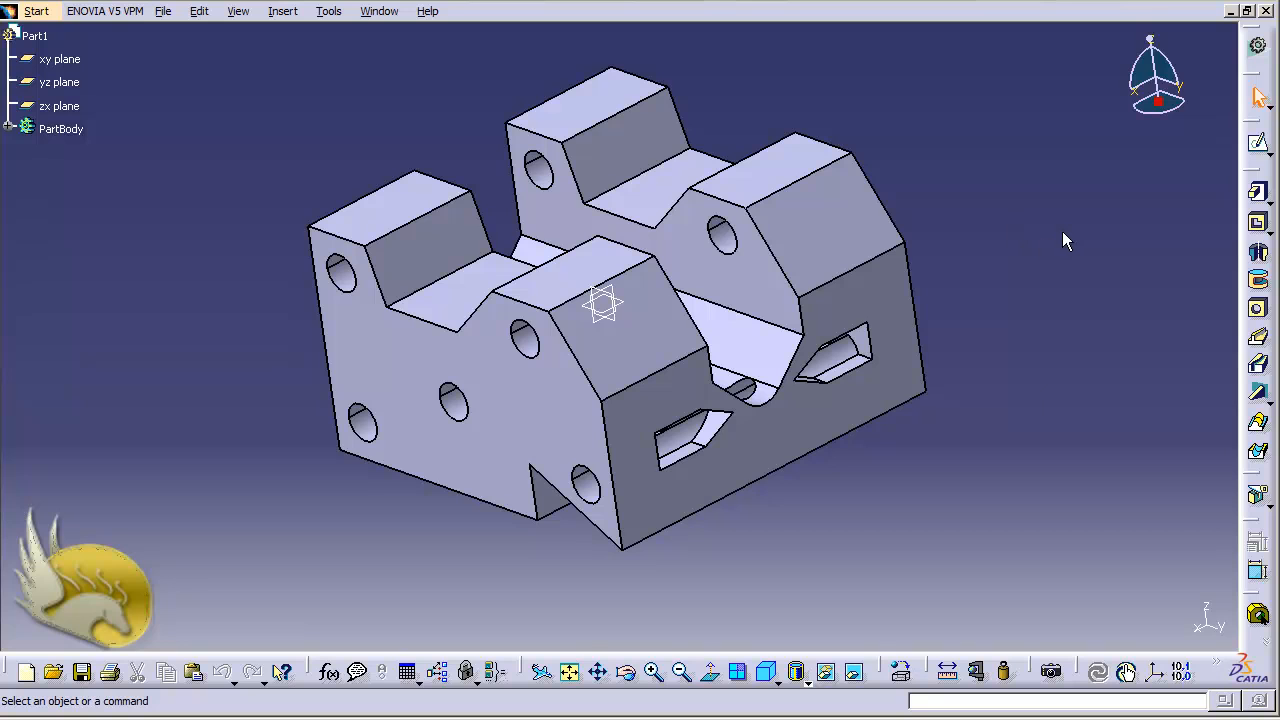
Step: Switch to the part model, expand the PartBody and open Sketch.1 of Pad.1 for editing
left_click(8, 127)
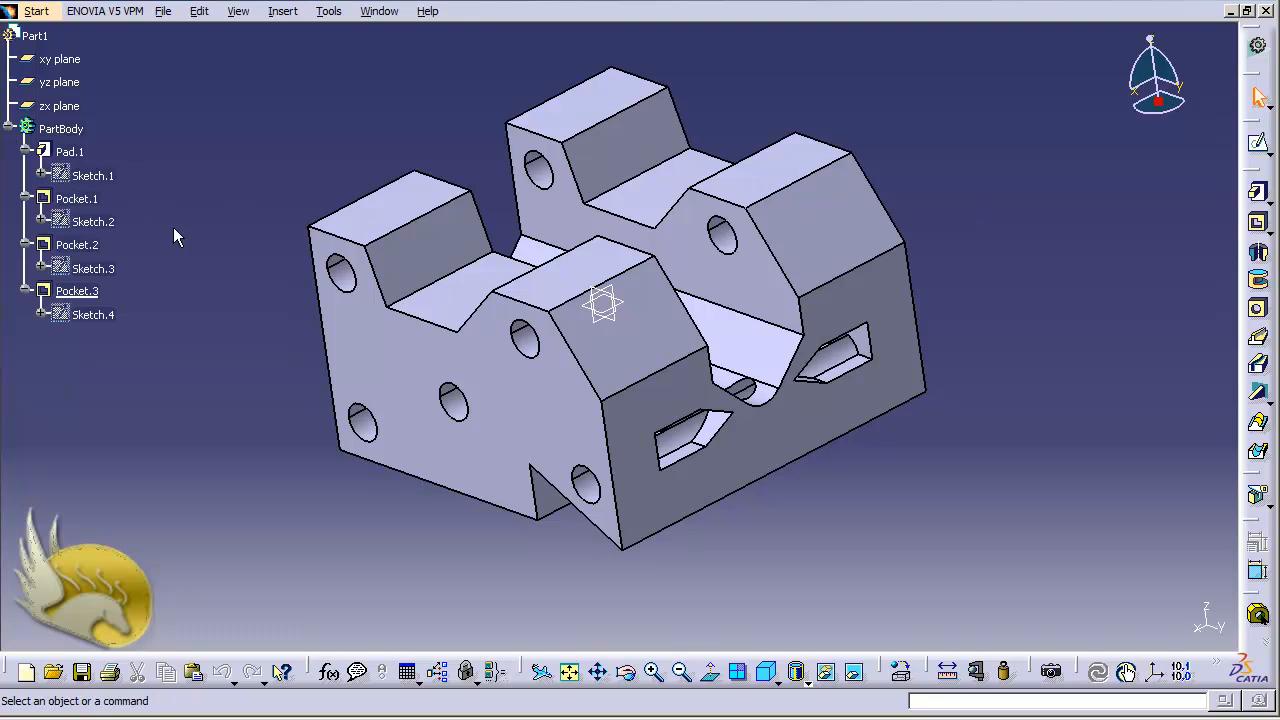
double_click(94, 176)
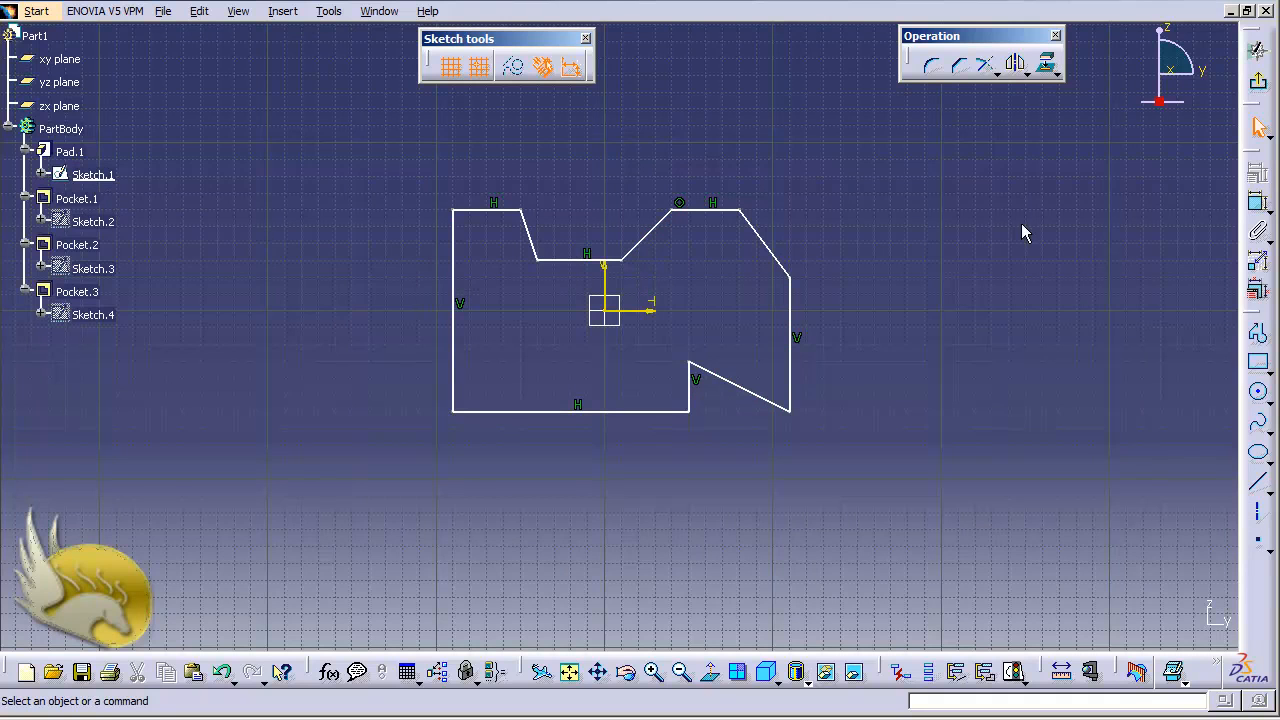
Step: Add an angle constraint between the upper-right slanted edge and the right vertical edge, placed inside the profile
left_click(1258, 203)
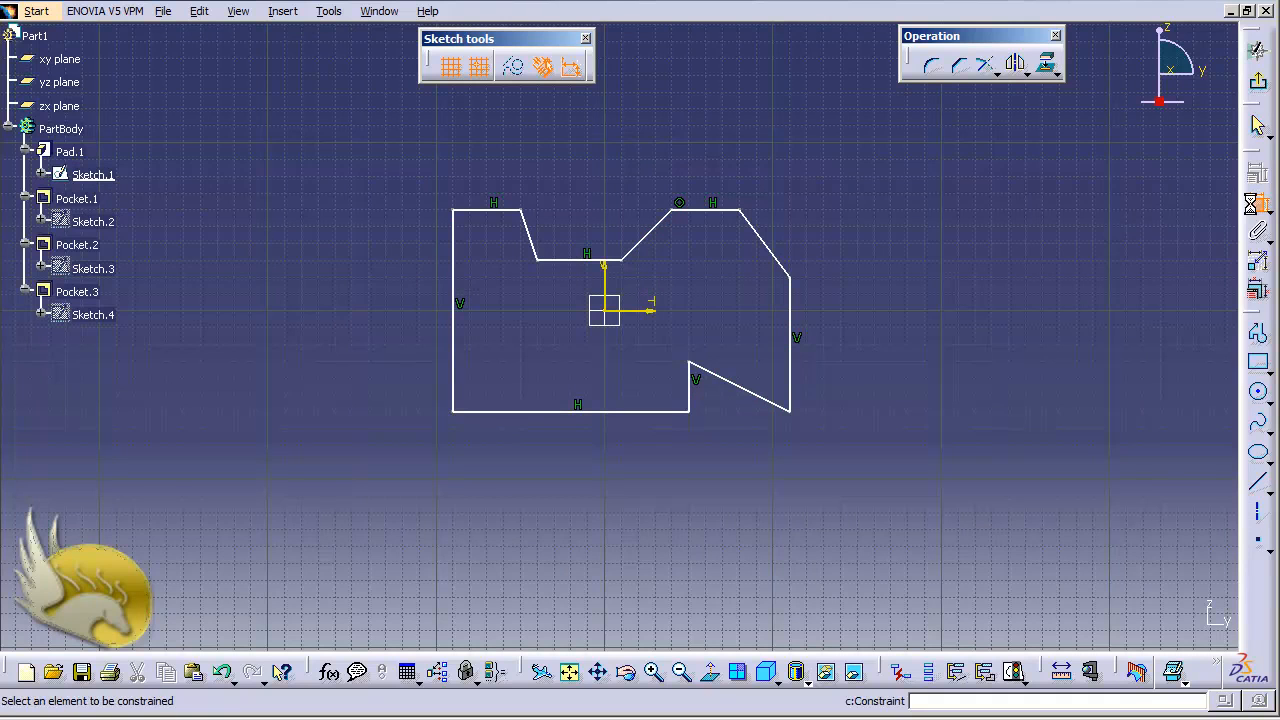
left_click(778, 253)
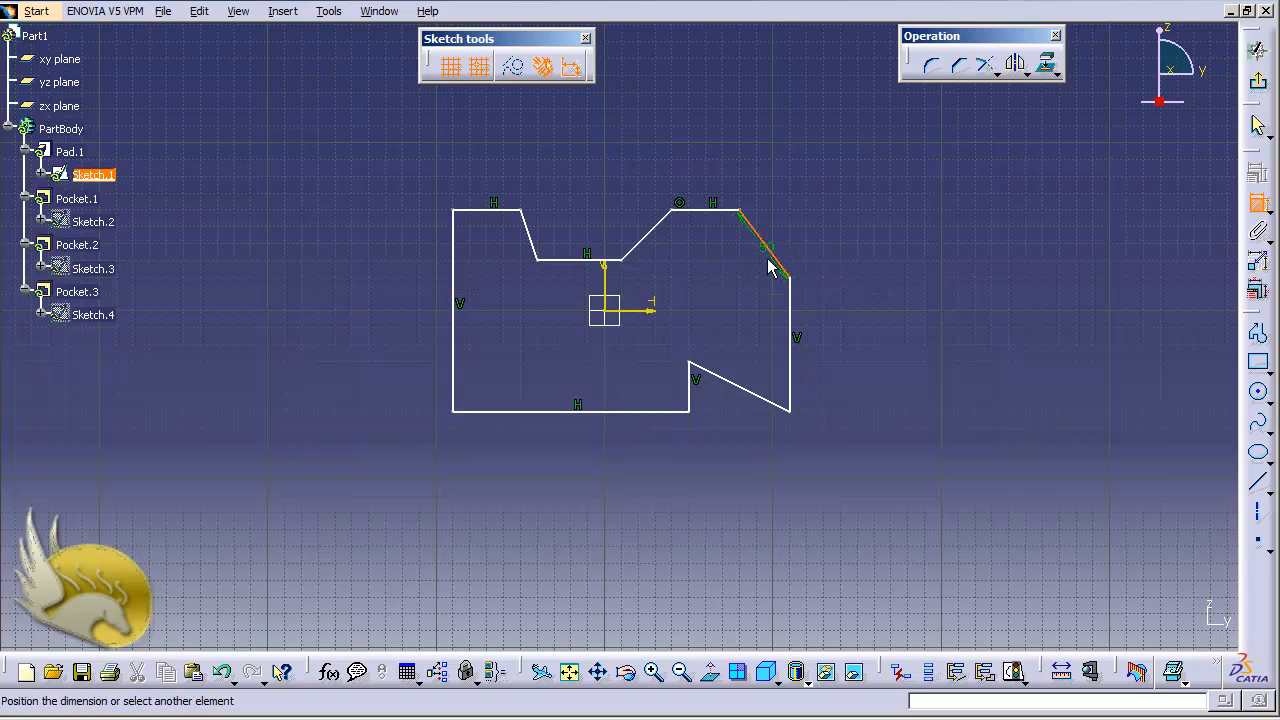
left_click(797, 312)
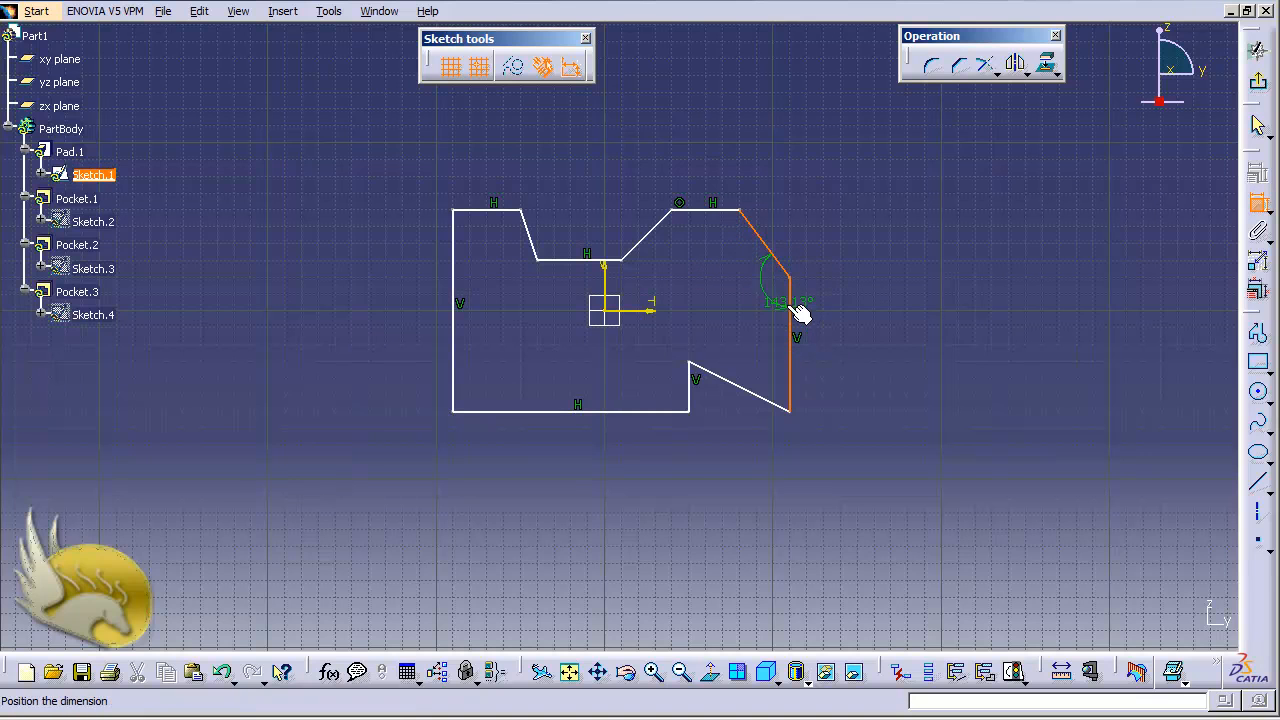
left_click(770, 295)
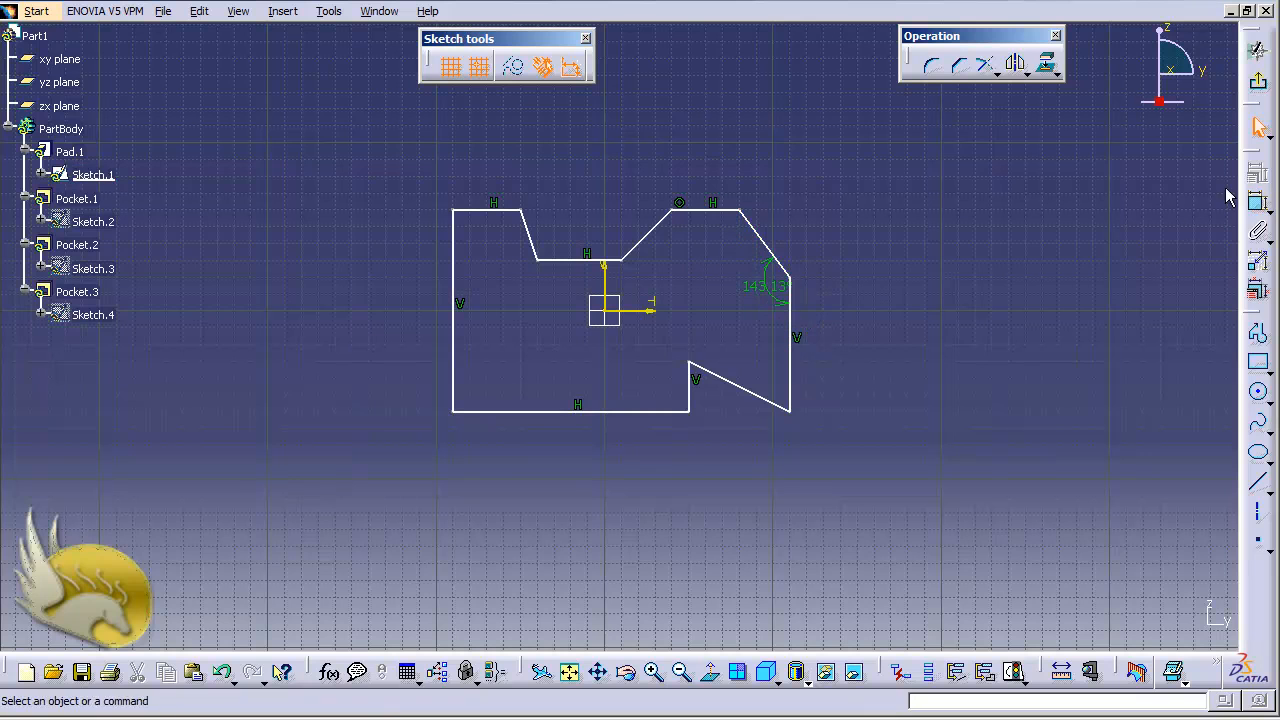
Step: Add length constraints to the upper-right slanted edge and the right vertical edge, both placed outside the profile
left_click(1258, 205)
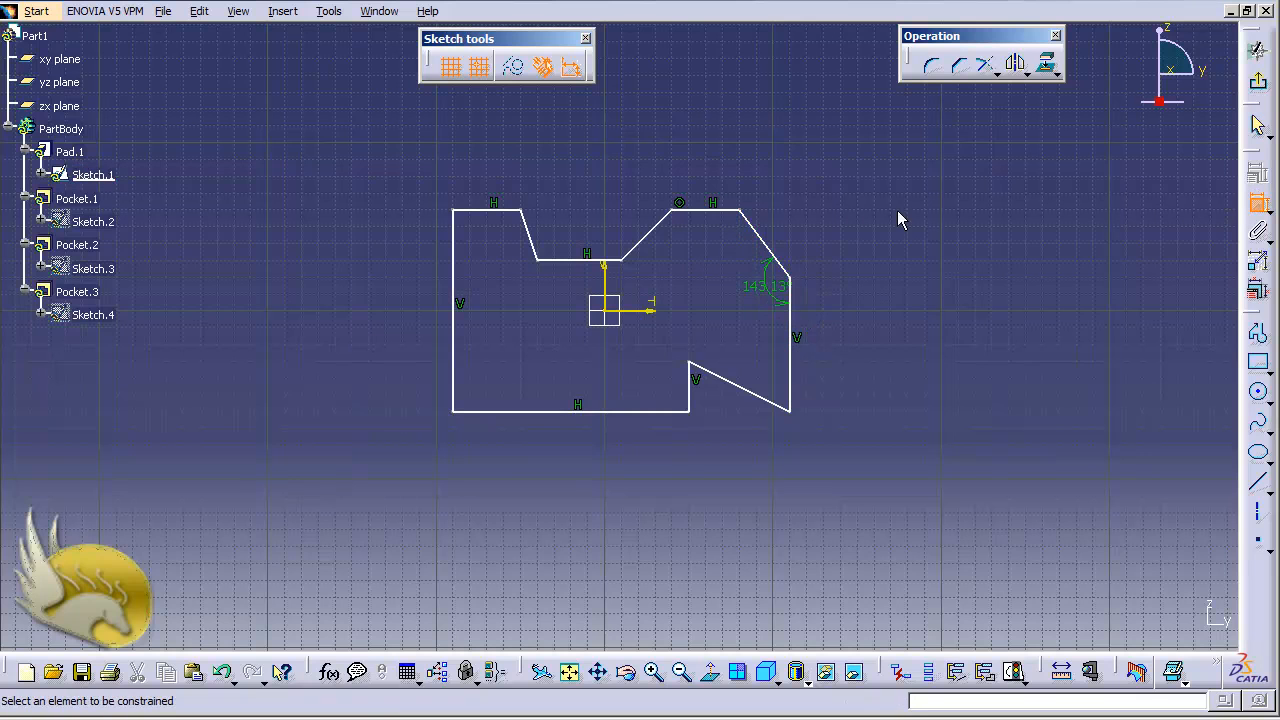
left_click(765, 240)
left_click(805, 215)
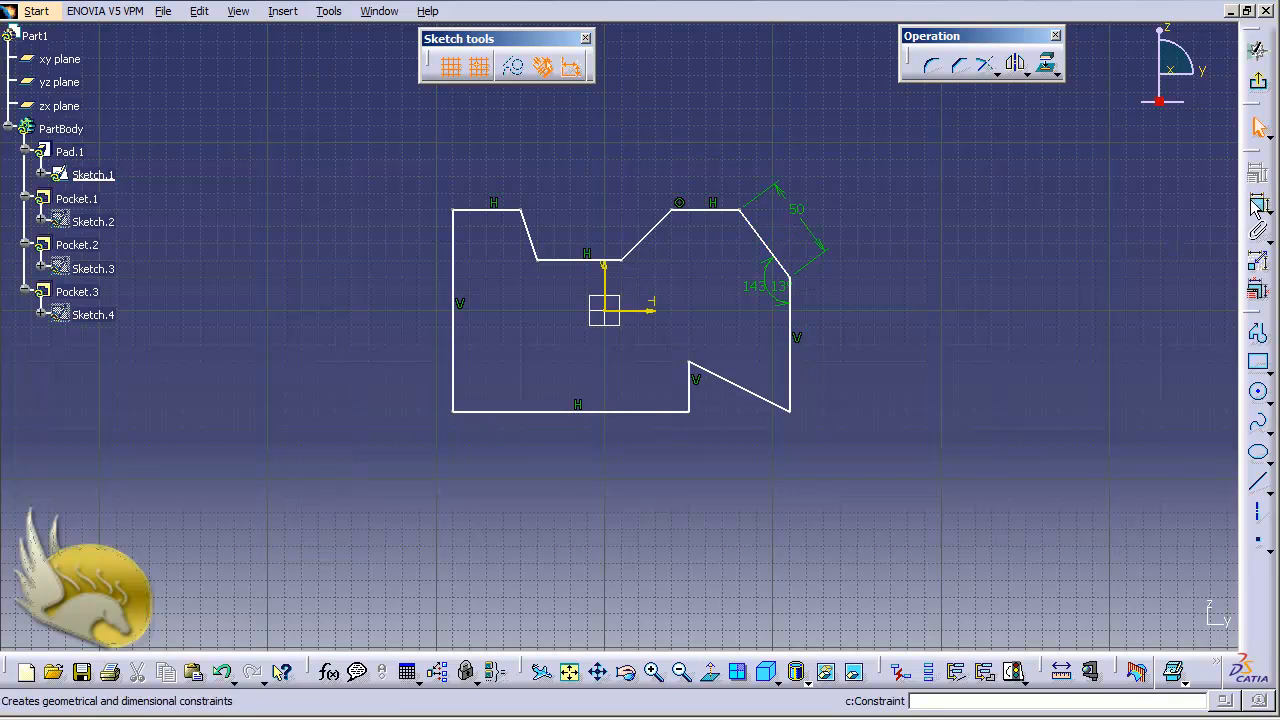
left_click(1258, 205)
left_click(791, 362)
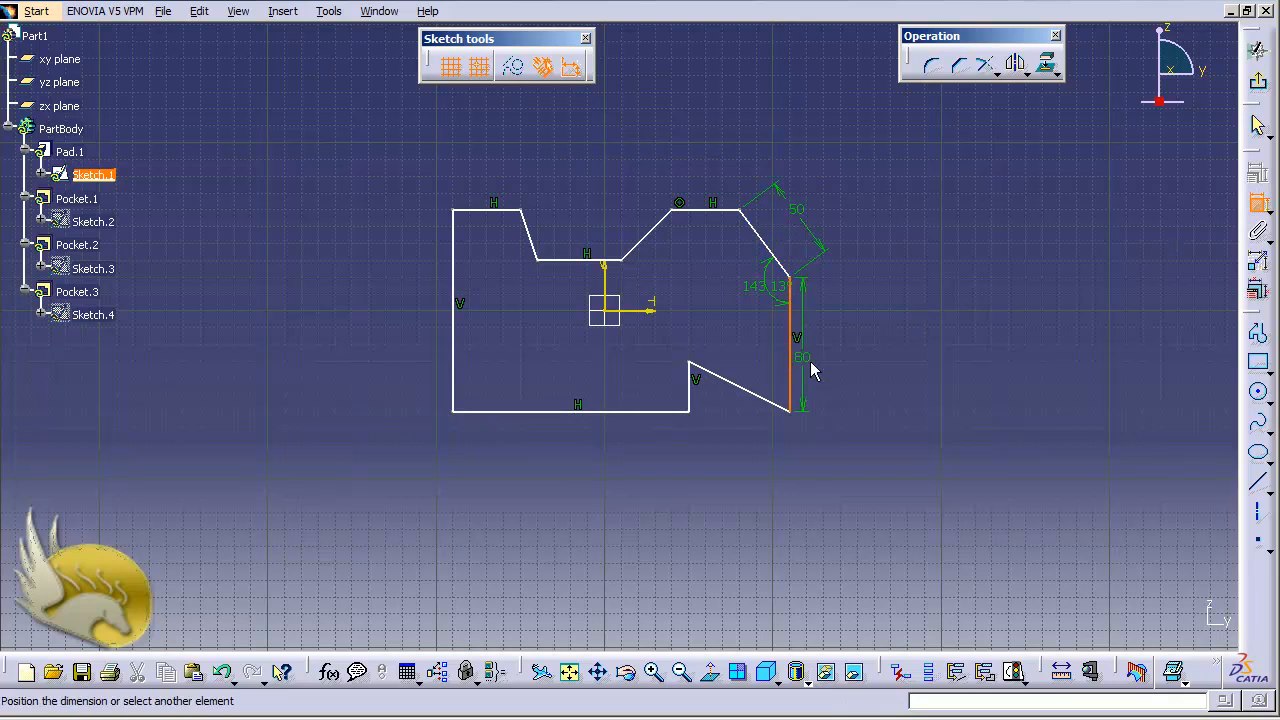
left_click(836, 362)
Step: Add an angle constraint between the lower-right cutout's slanted edge and its short vertical edge, placed below the cutout
left_click(1258, 205)
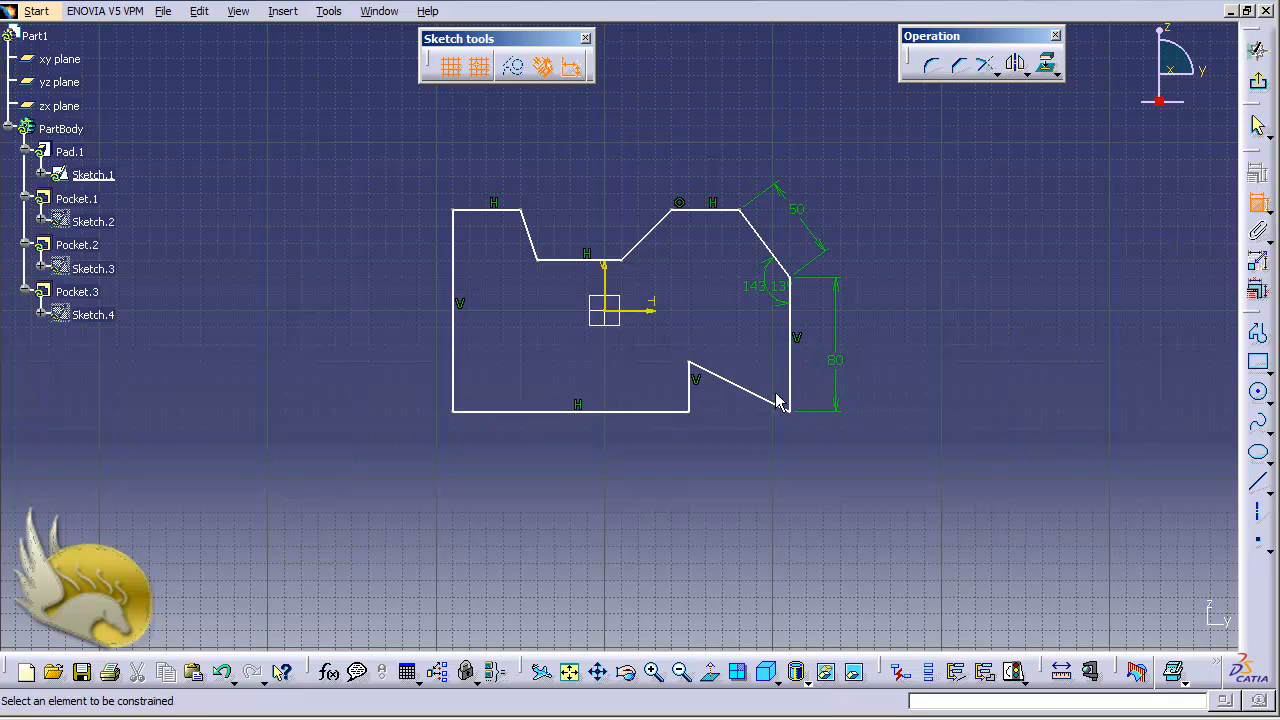
left_click(742, 392)
left_click(690, 398)
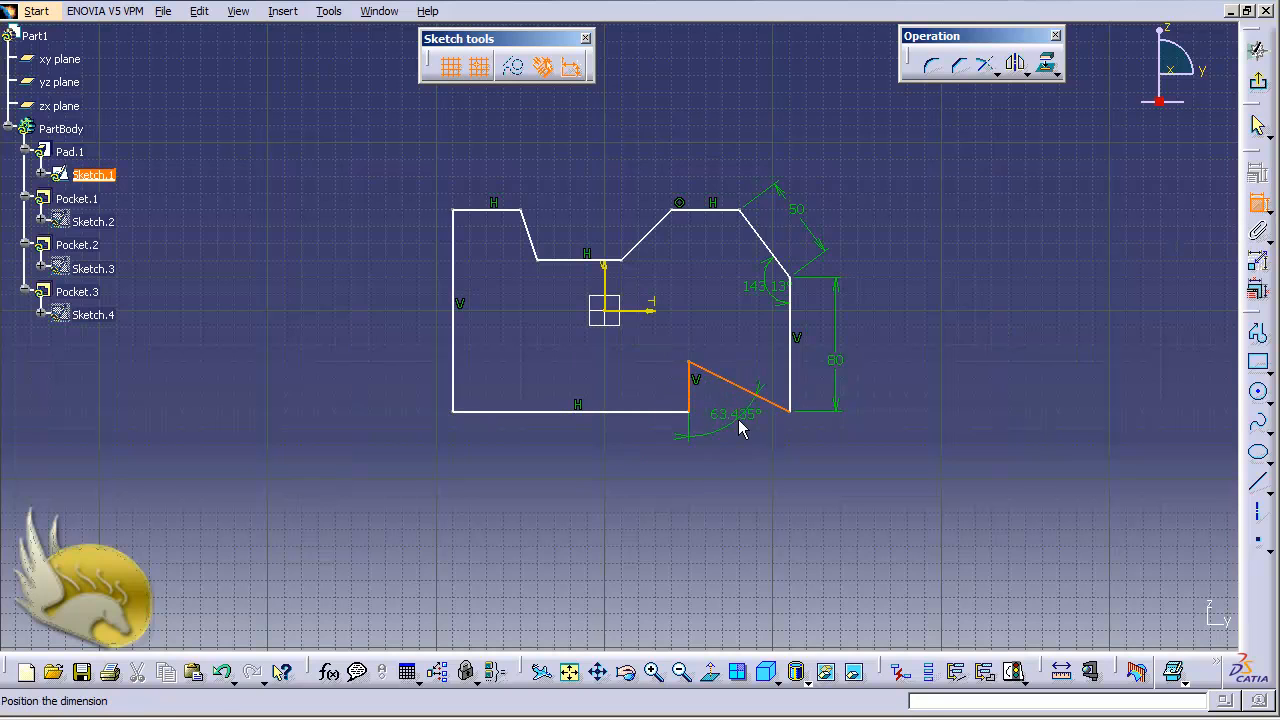
left_click(738, 424)
Step: Add length constraints to the lower-right cutout's slanted edge and short vertical edge, both placed inside the profile
left_click(1258, 203)
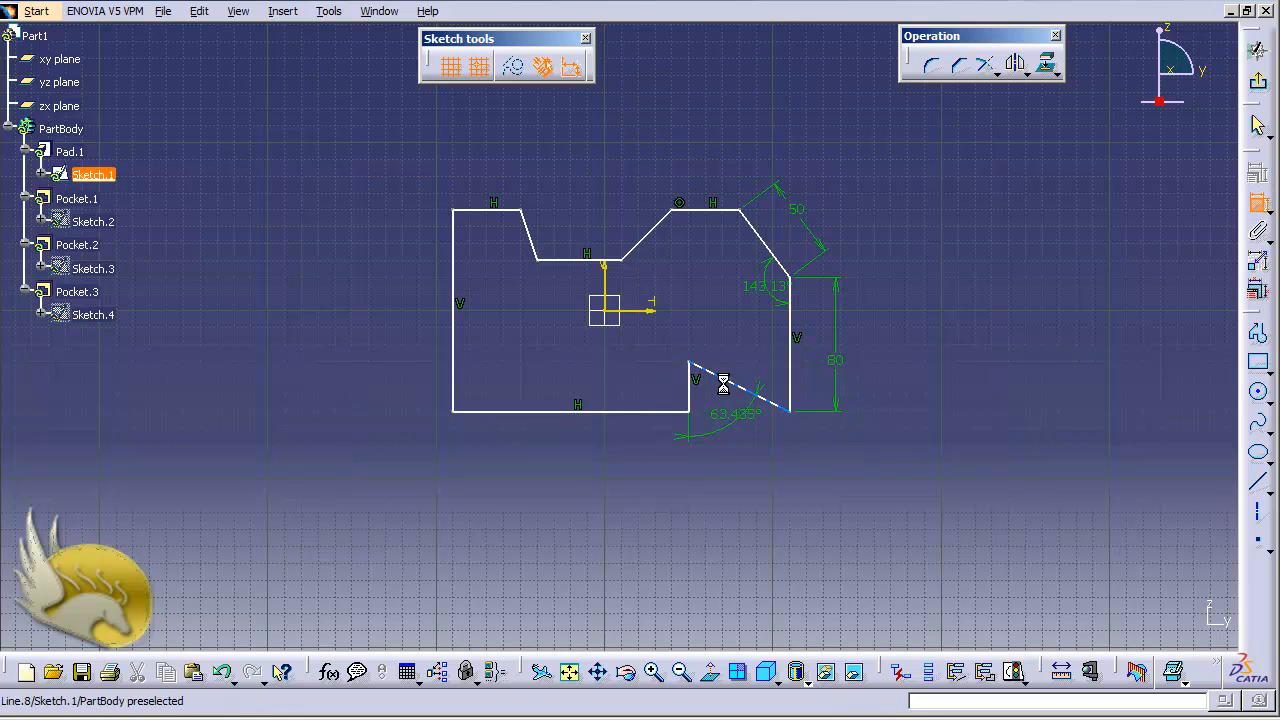
left_click(735, 378)
left_click(740, 362)
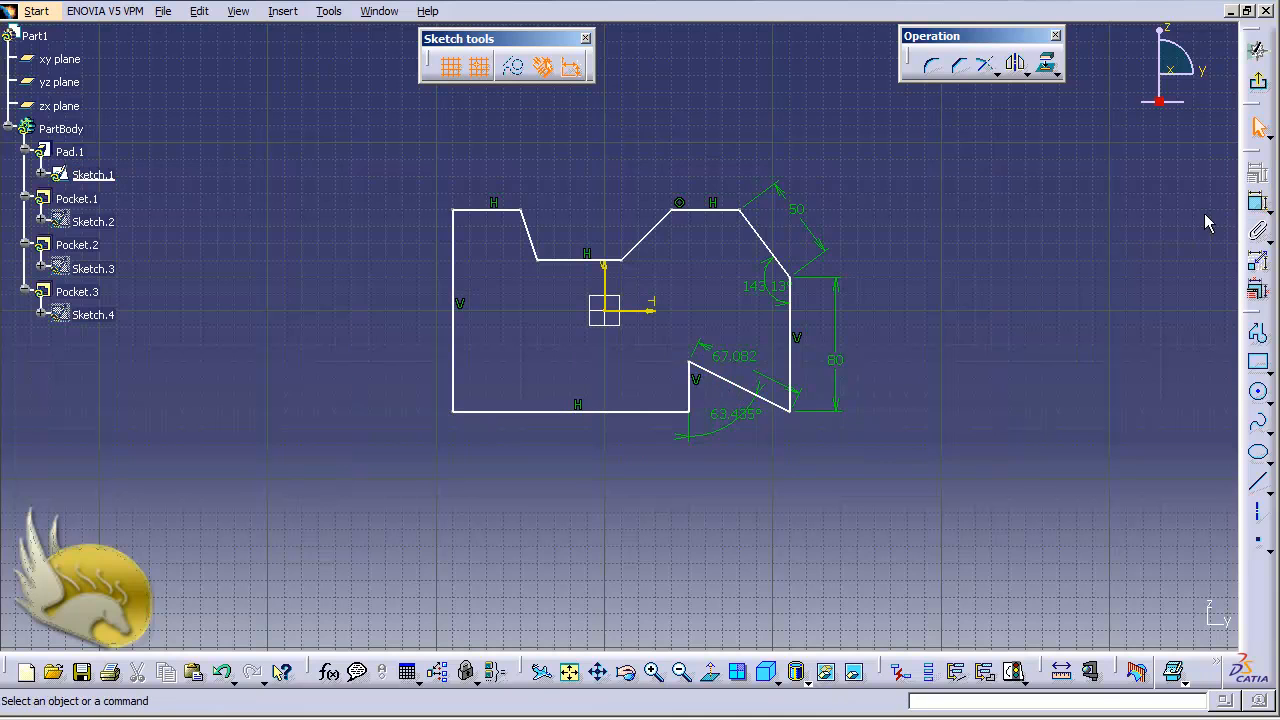
left_click(1258, 203)
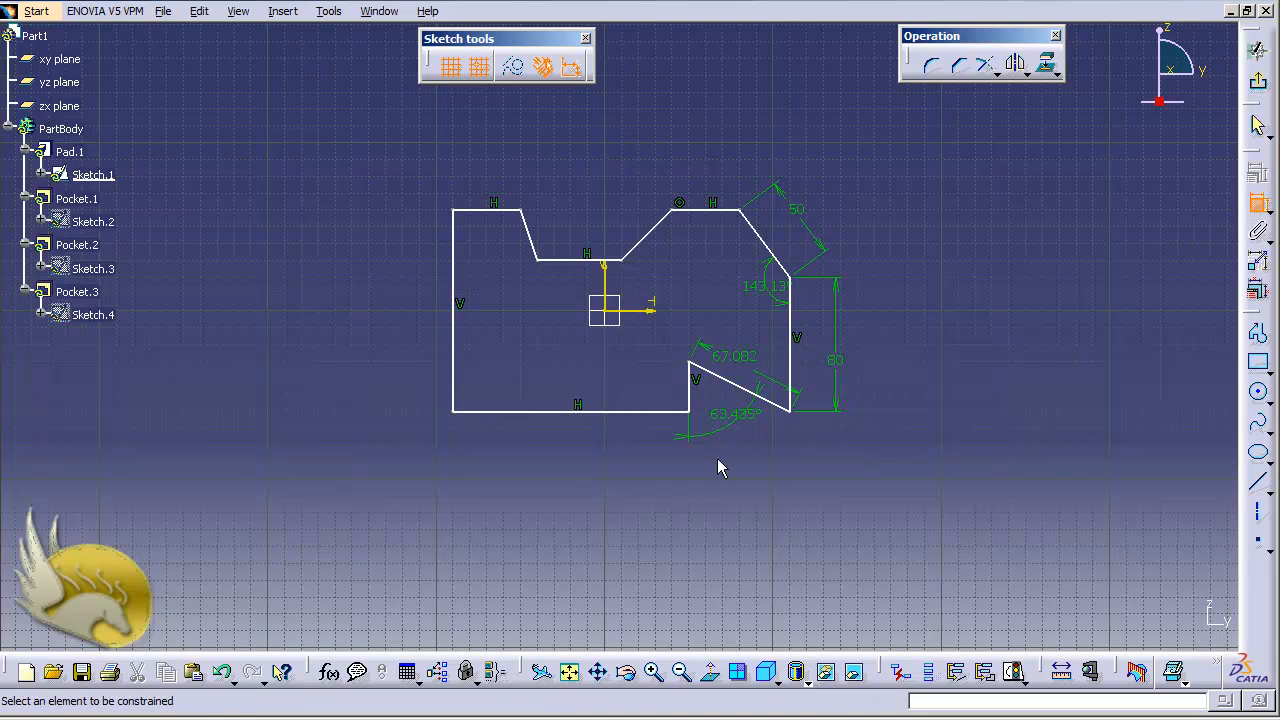
left_click(689, 387)
left_click(668, 396)
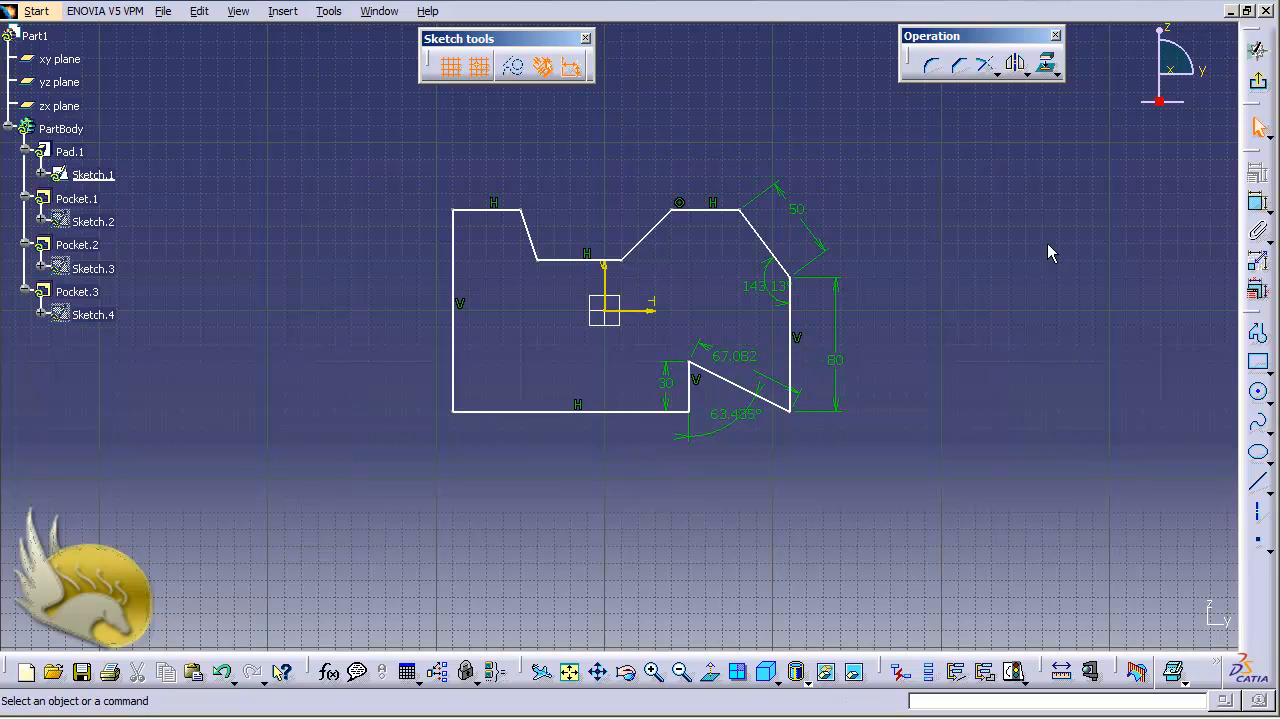
Step: Try to add a length constraint to the left vertical edge, placed outside the profile
left_click(1258, 203)
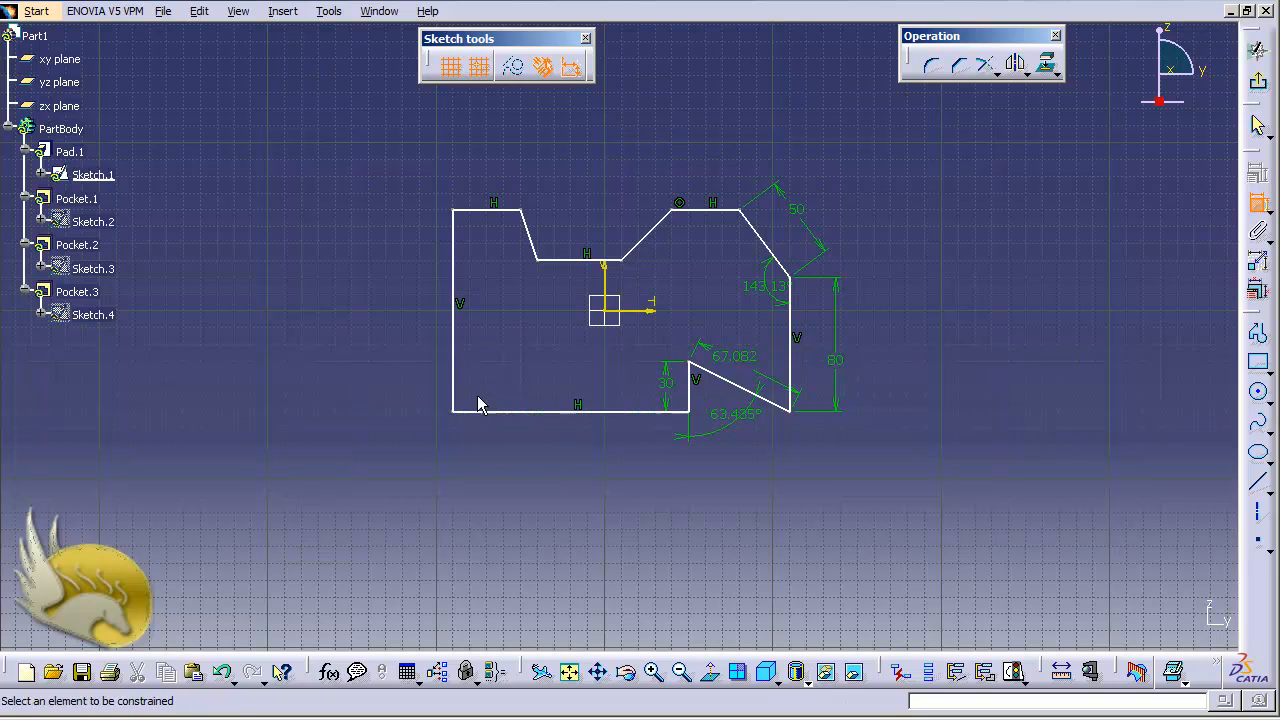
left_click(454, 369)
left_click(445, 366)
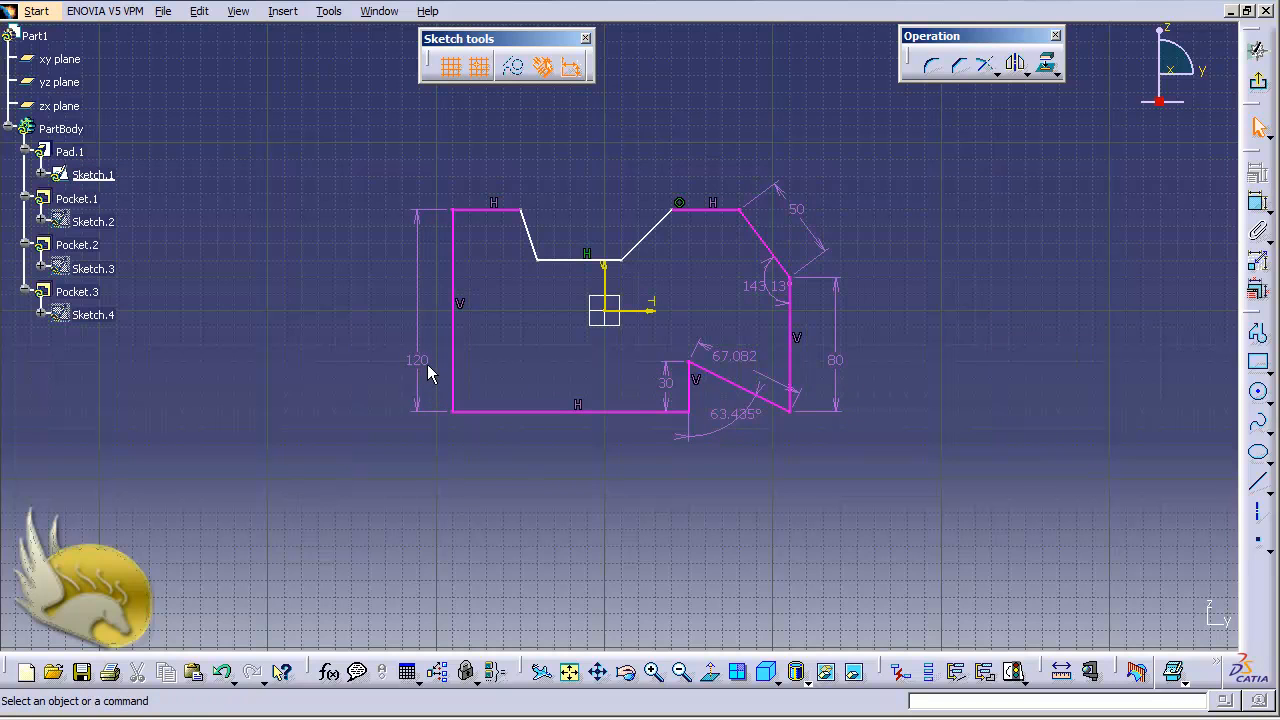
key("ctrl+z")
Step: Add an angle constraint between the upper notch's right slanted edge and its horizontal floor, placed inside the notch
left_click(1252, 202)
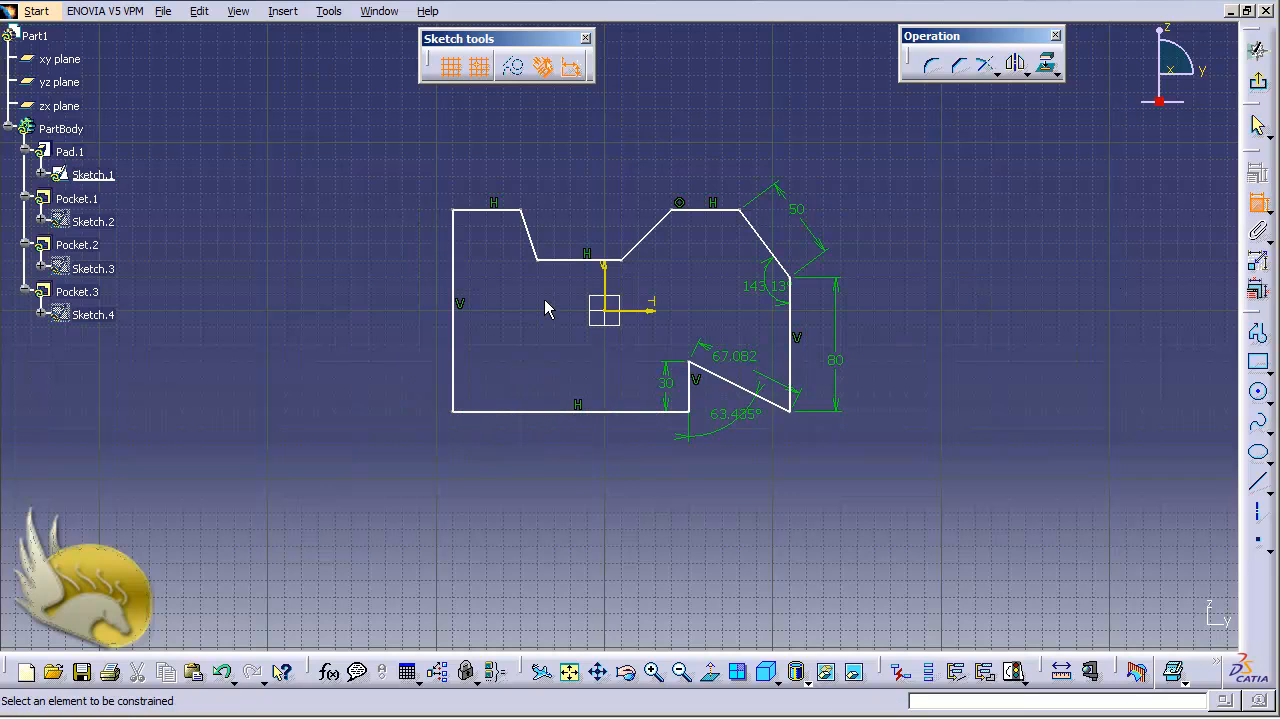
left_click(642, 244)
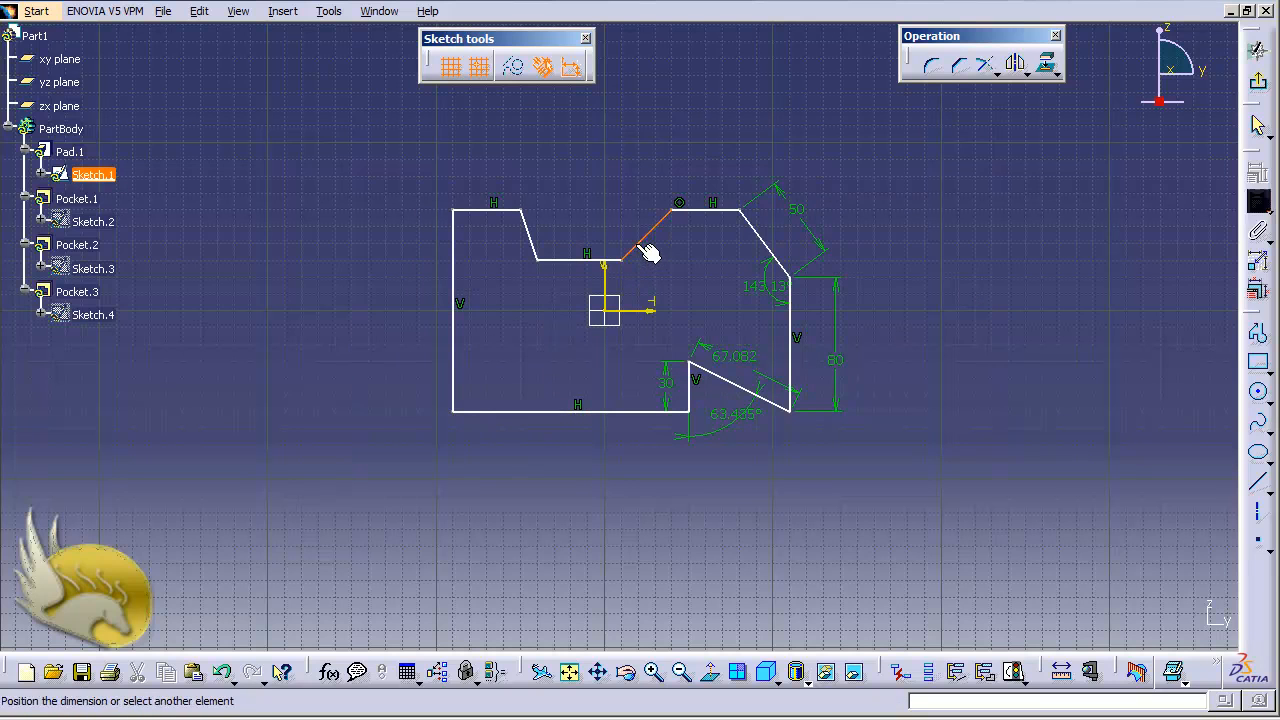
left_click(598, 260)
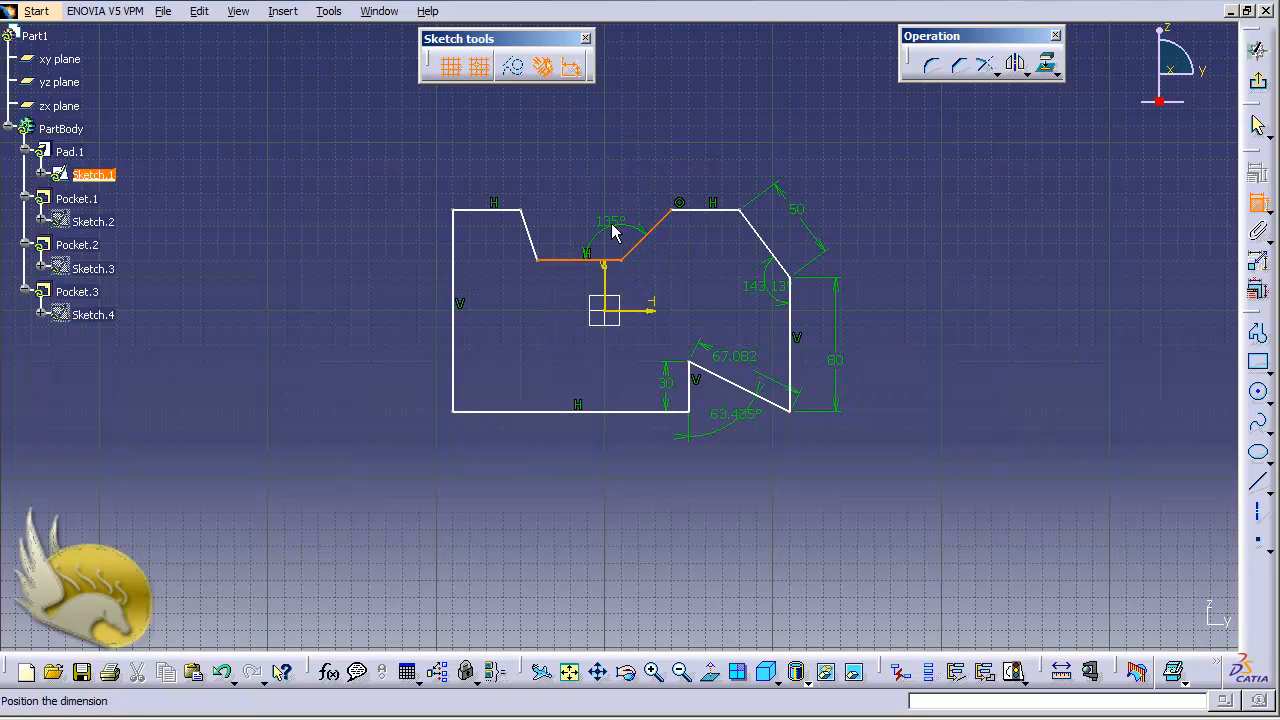
left_click(613, 232)
Step: Add length constraints to the upper notch's right slanted edge and horizontal floor, both placed inside the profile
left_click(1256, 203)
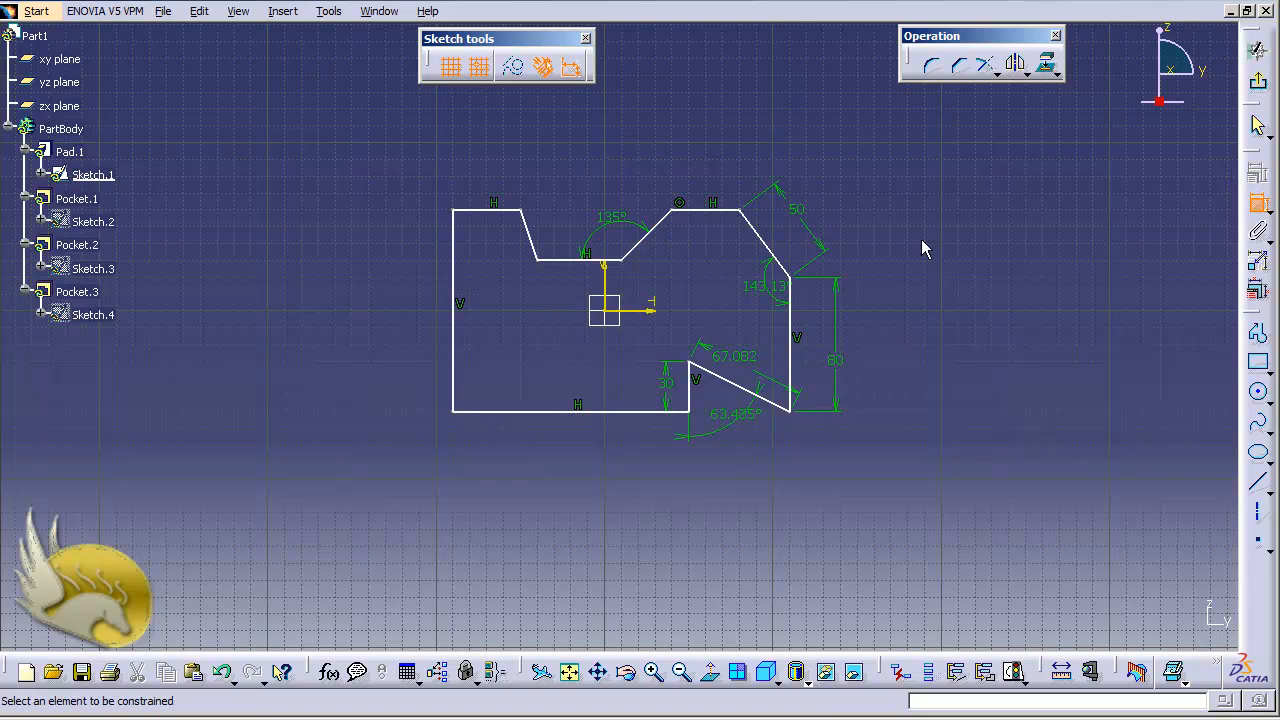
left_click(644, 251)
left_click(666, 256)
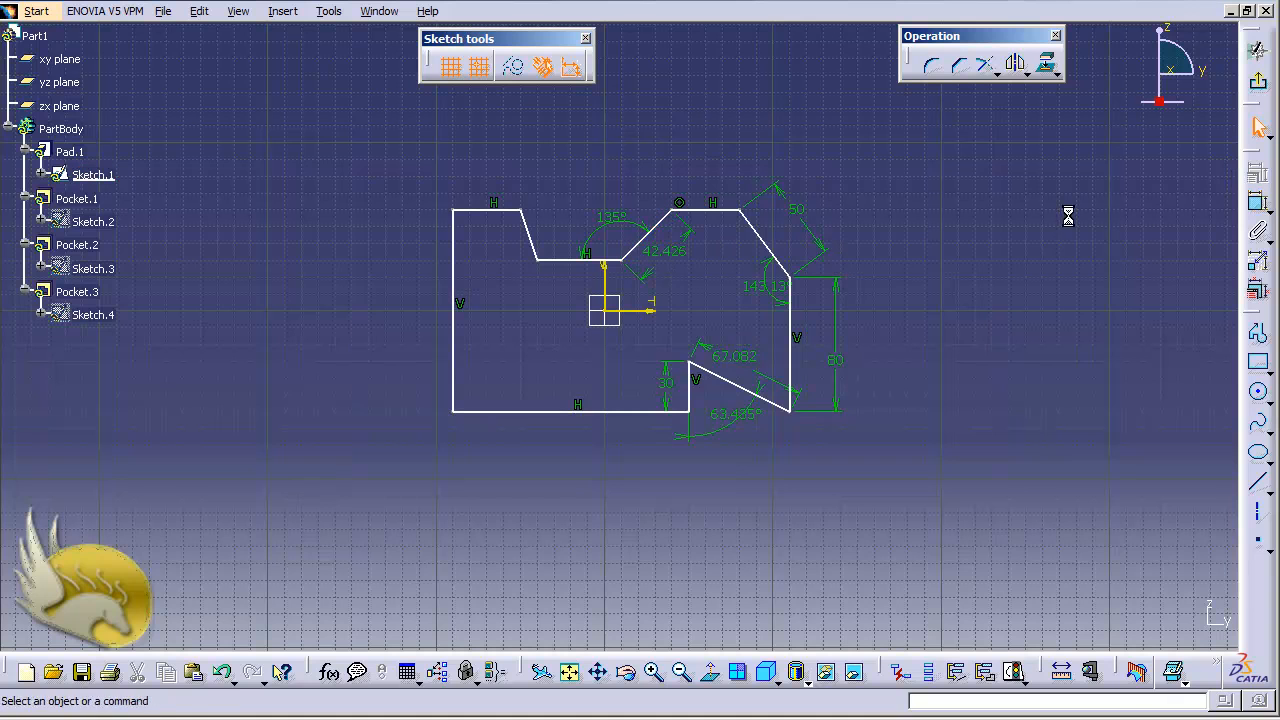
left_click(1256, 203)
left_click(571, 259)
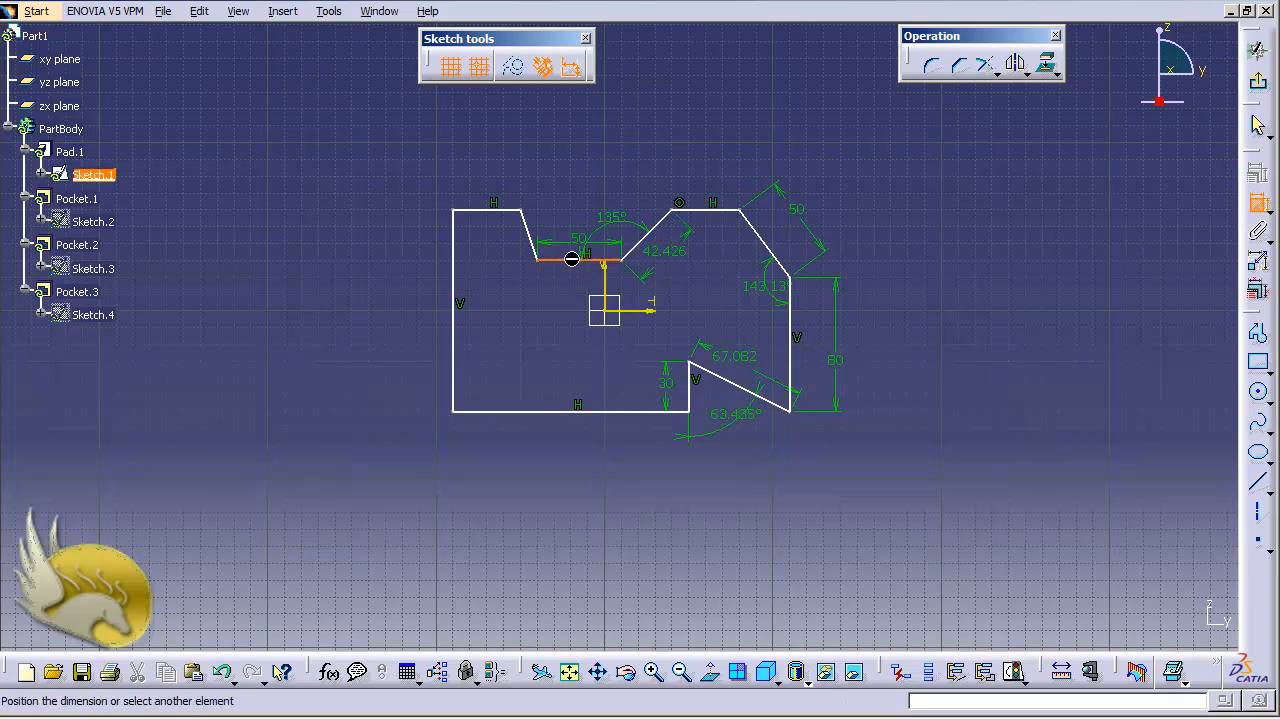
left_click(569, 275)
Step: Add an angle constraint between the upper notch's floor and its left slanted edge, placed inside the notch
left_click(1256, 203)
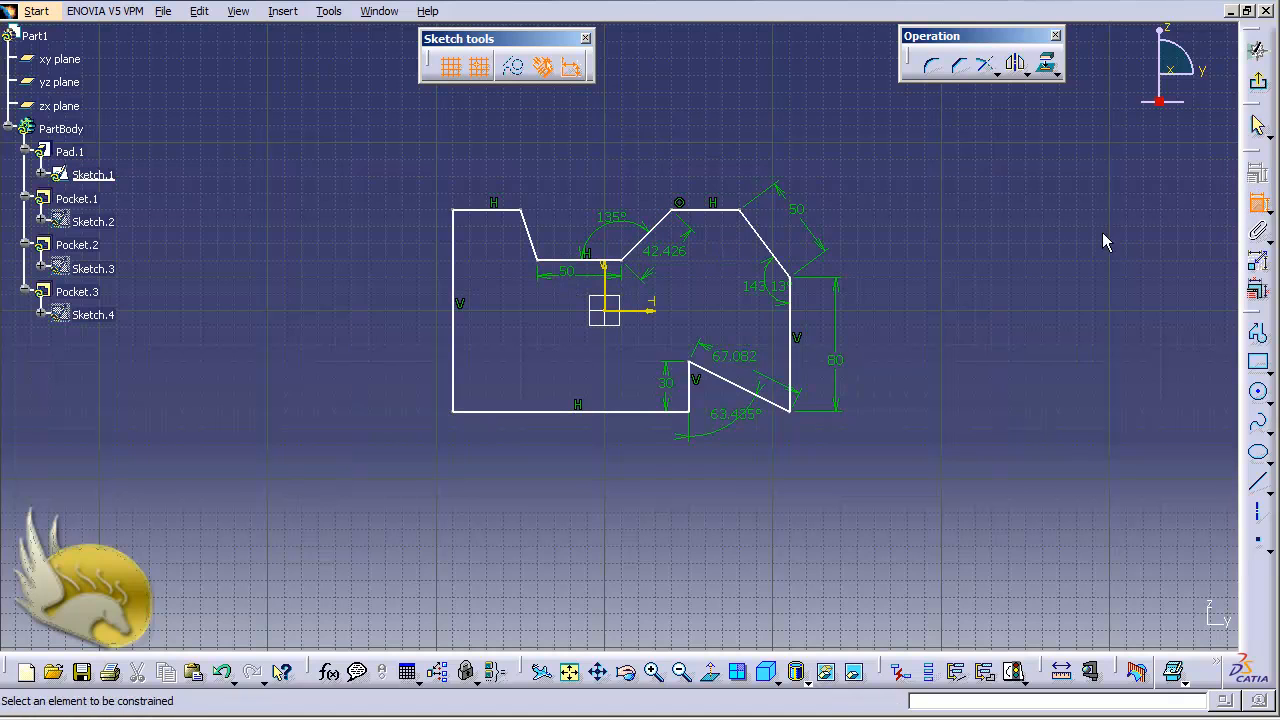
left_click(550, 259)
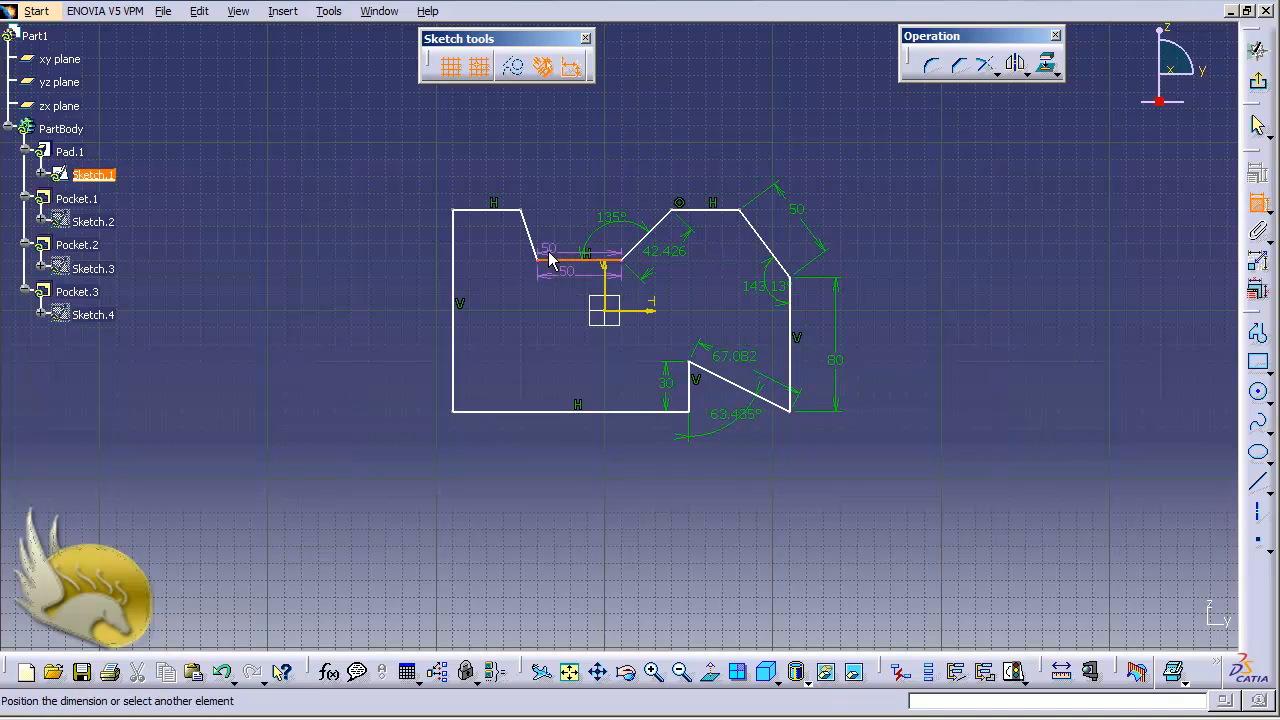
left_click(532, 249)
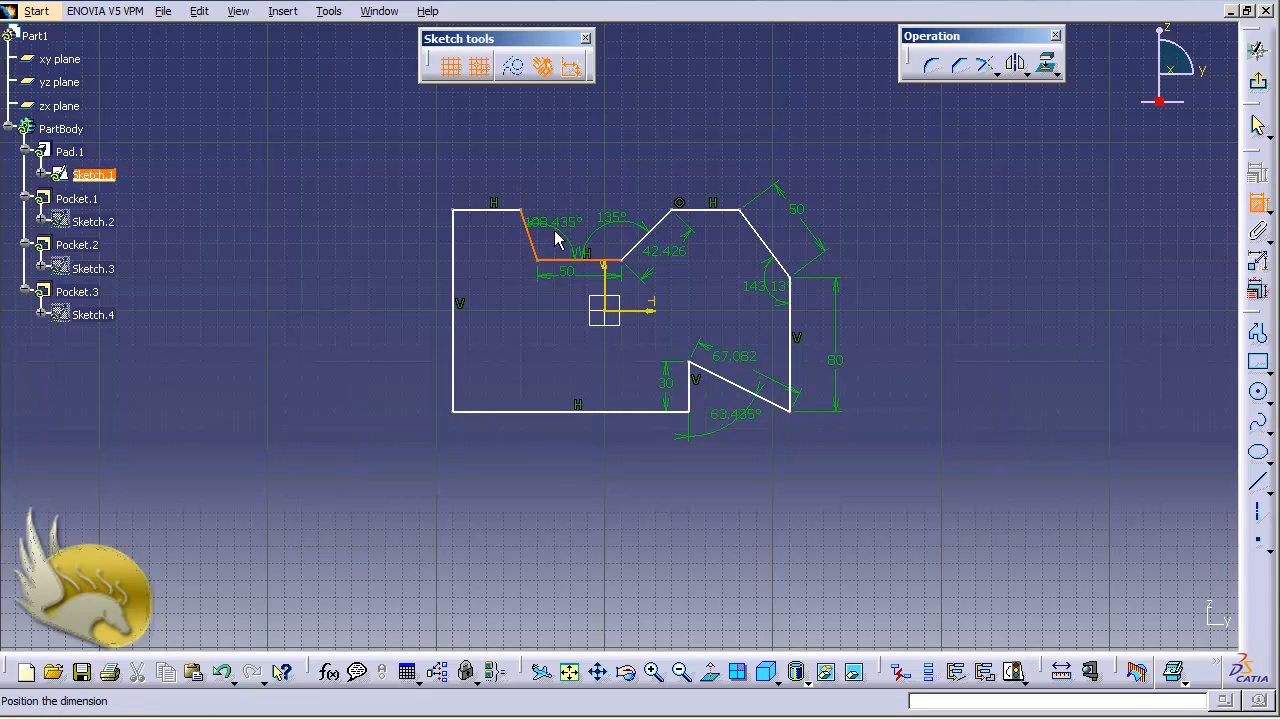
left_click(556, 238)
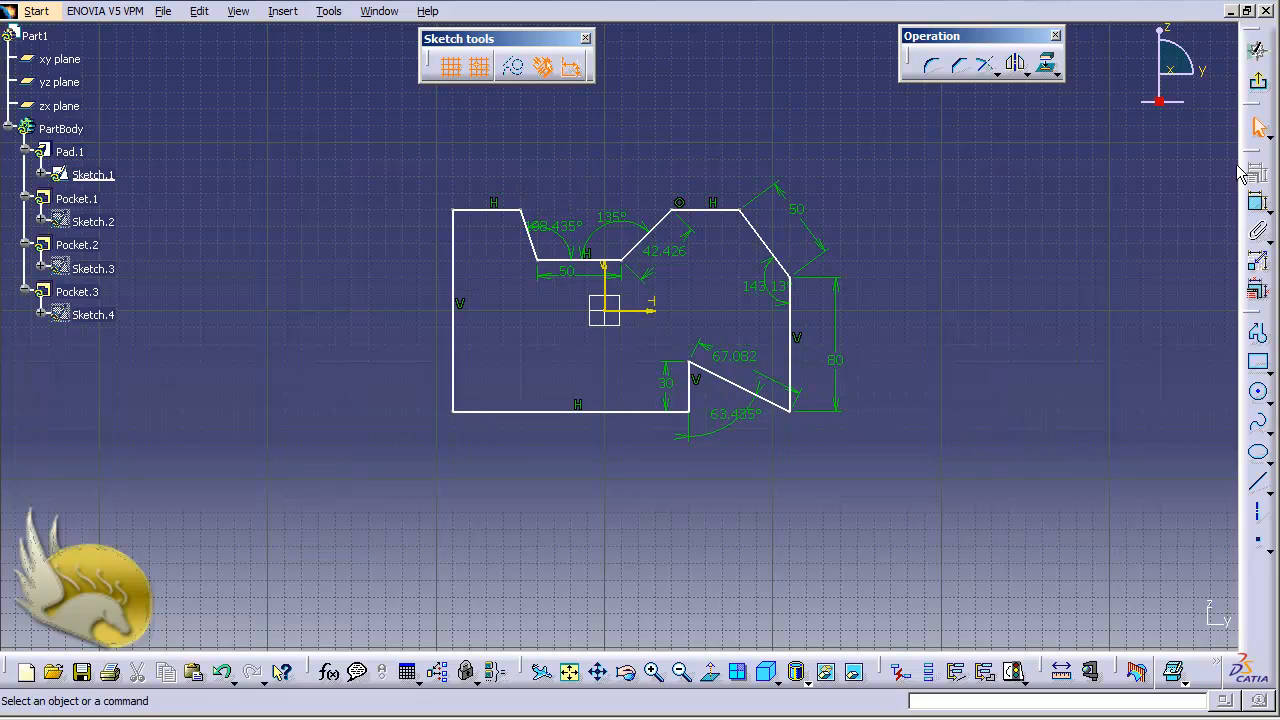
Step: Open Sketch.2 of Pocket.1 and add an angle constraint between the right pocket profile's two slanted edges
left_click(1258, 82)
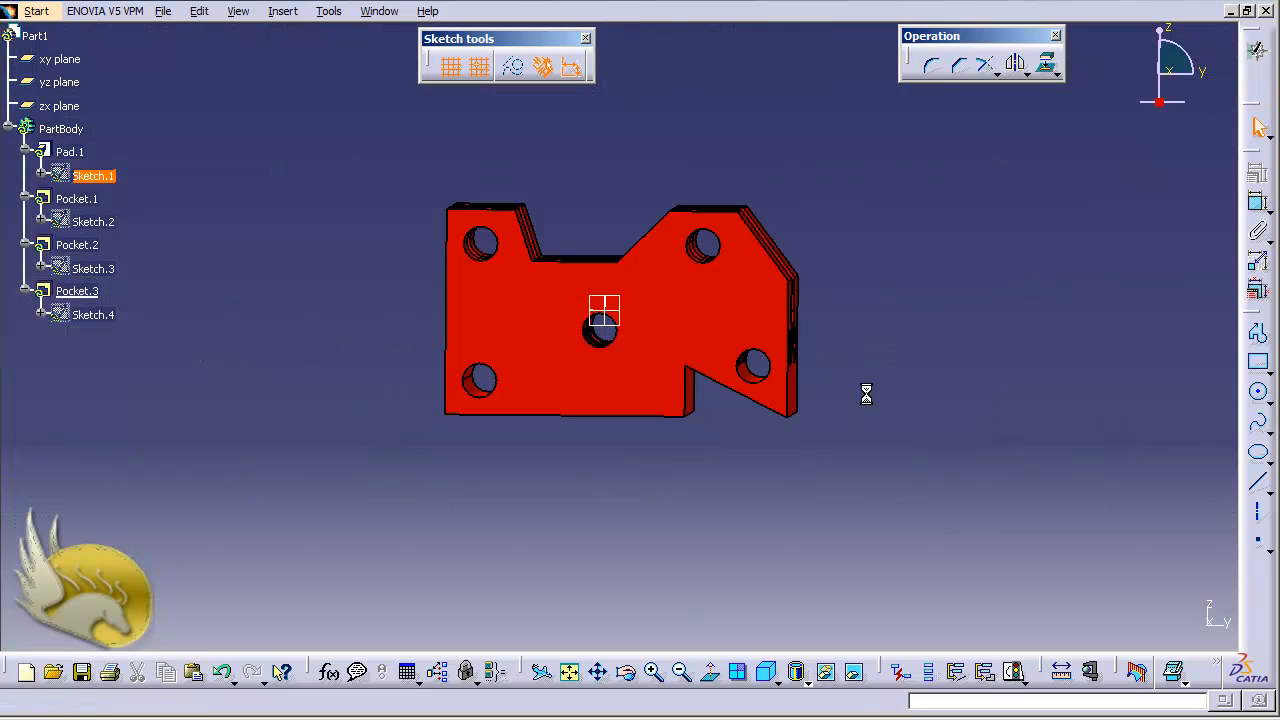
double_click(96, 222)
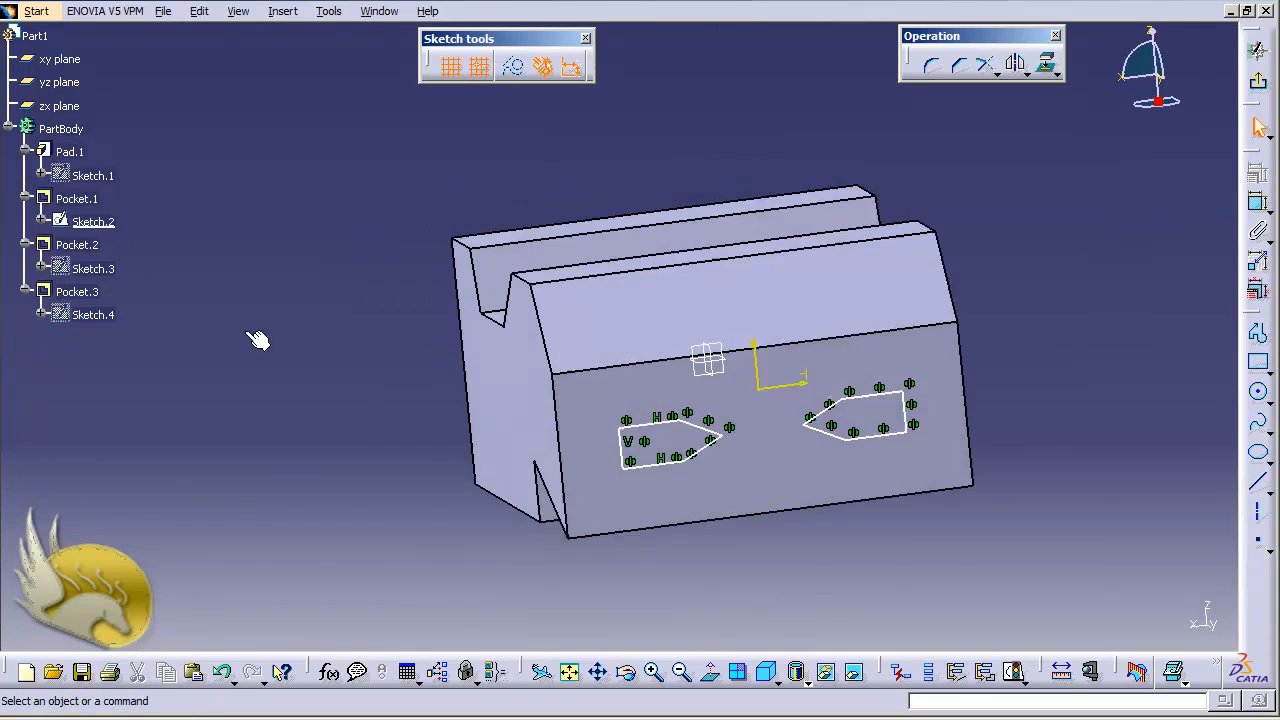
left_click(1259, 205)
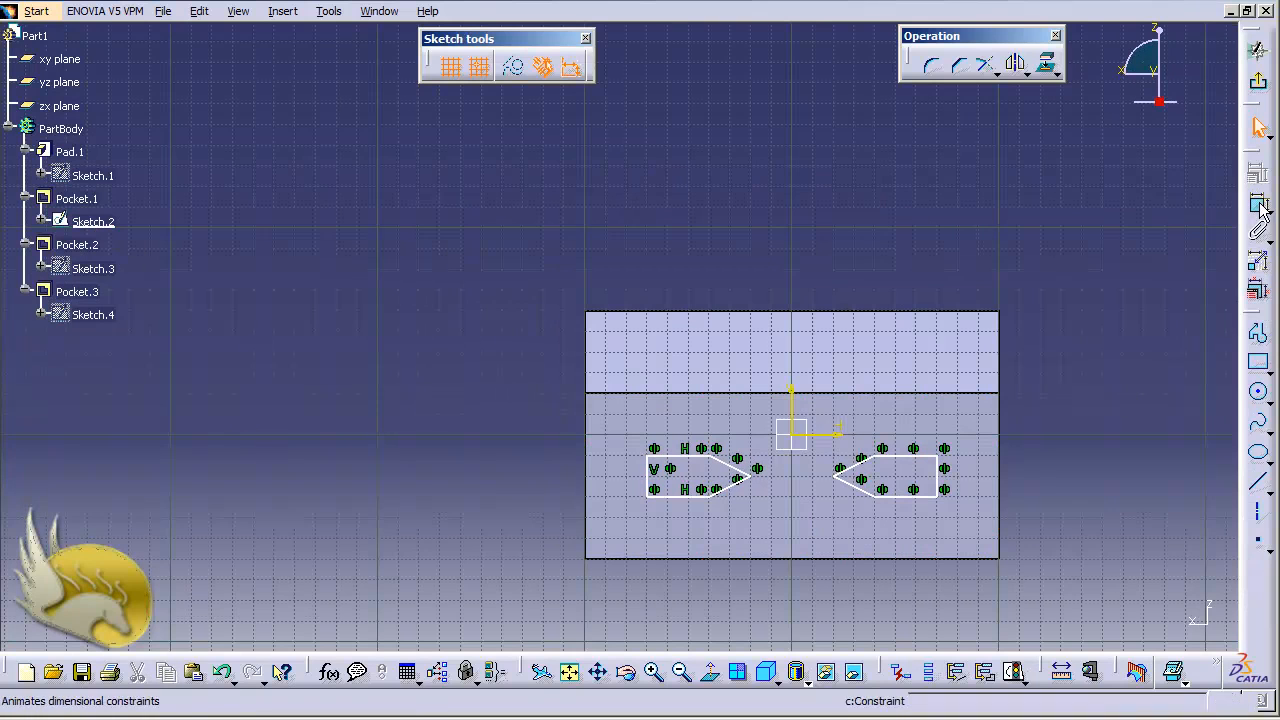
left_click(854, 486)
left_click(863, 463)
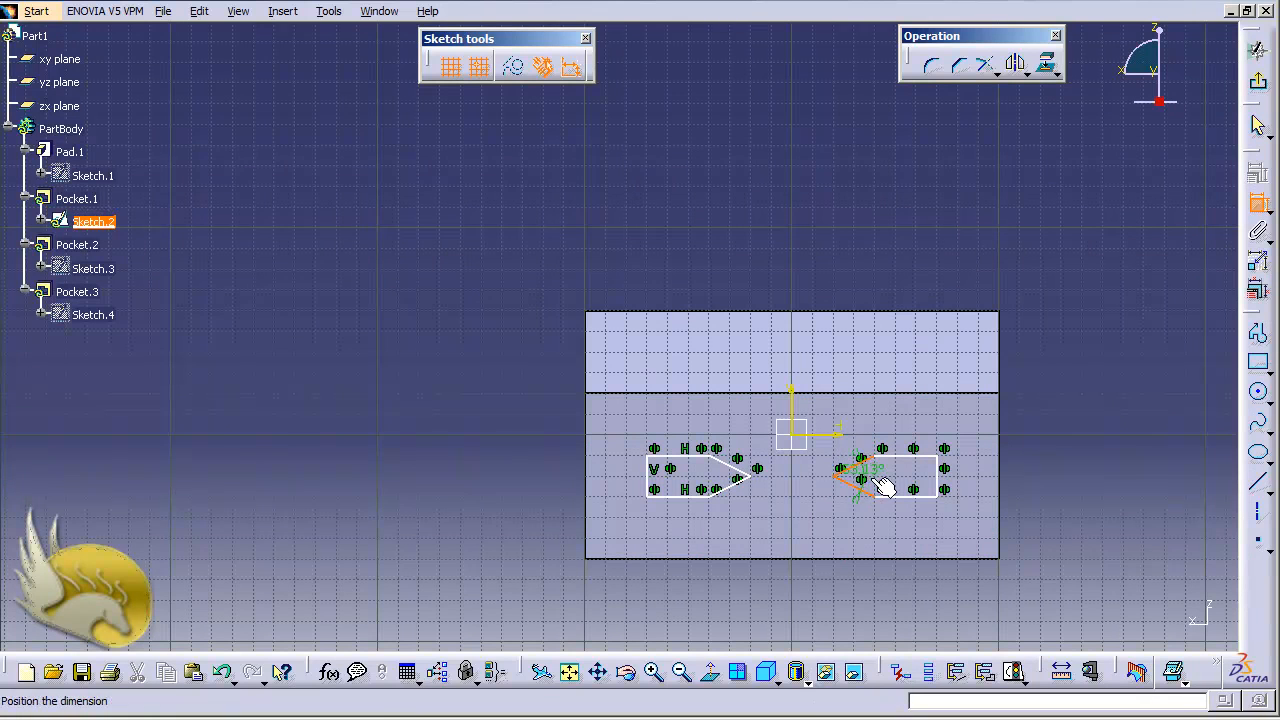
left_click(880, 482)
Step: Add a length constraint to the right pocket profile's lower horizontal edge, placed below it
left_click(1259, 205)
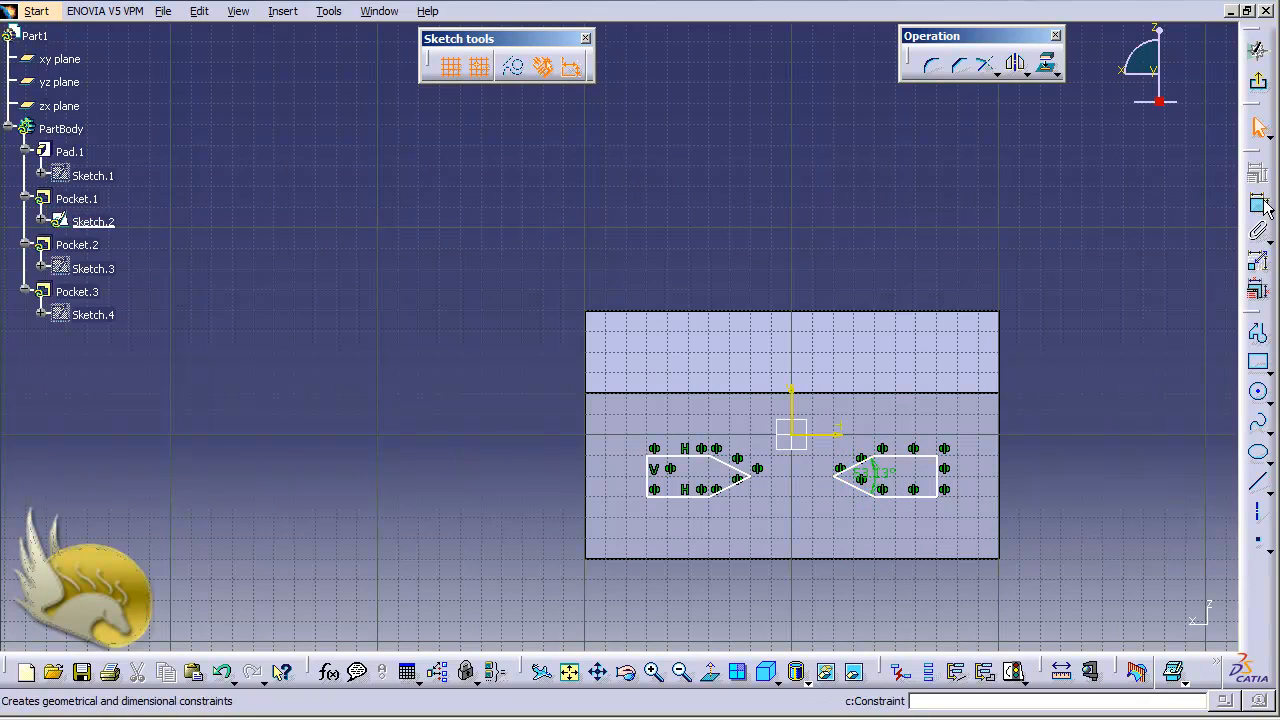
left_click(929, 494)
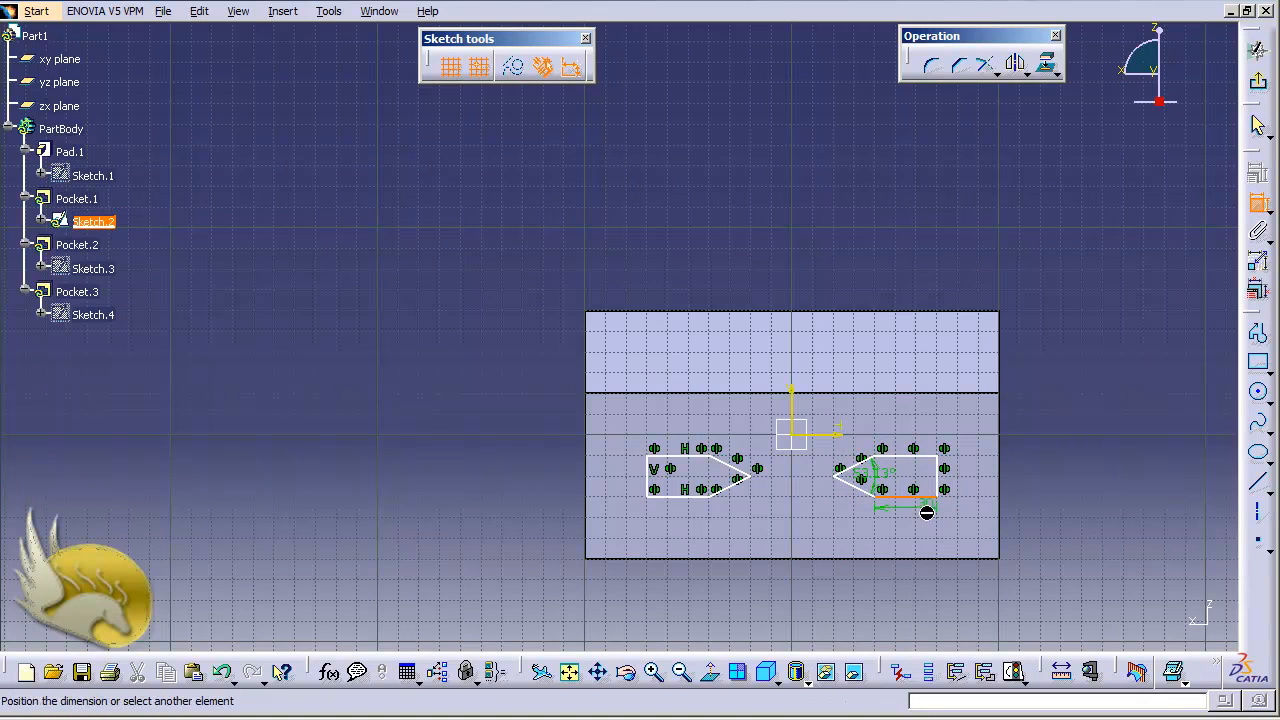
left_click(926, 514)
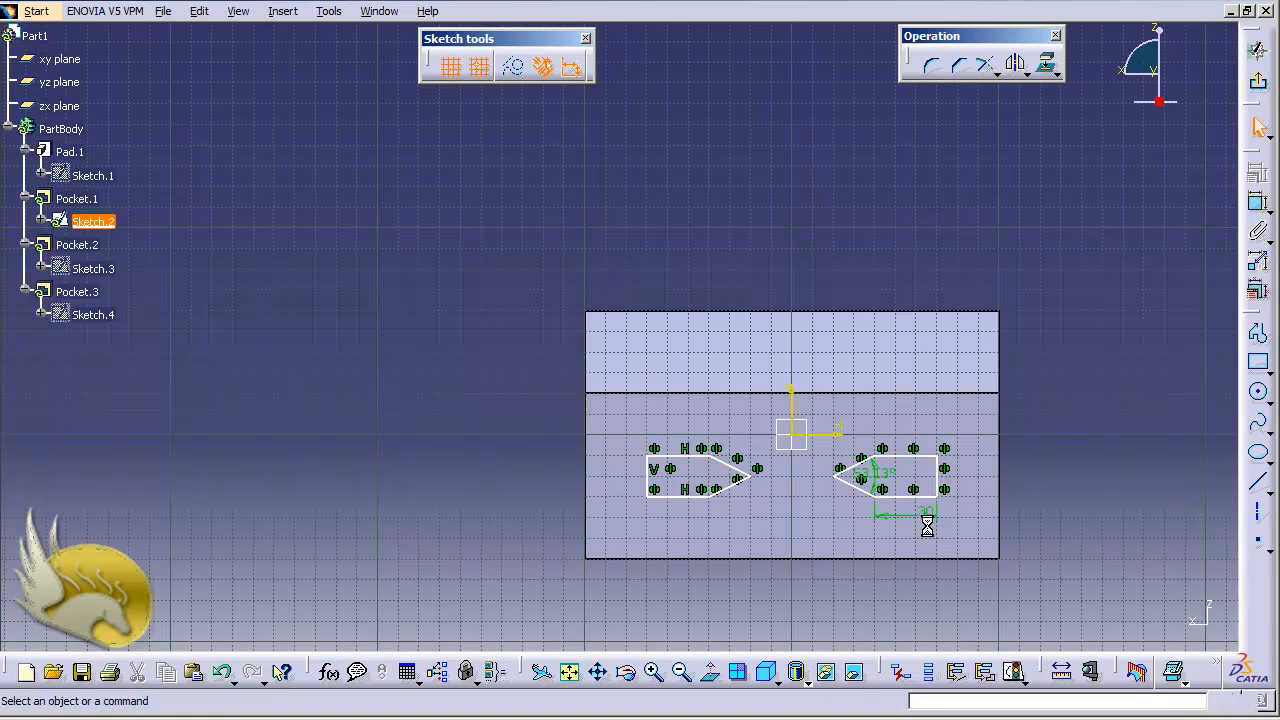
Step: Open Sketch.3 of Pocket.2 and add a radius constraint to the rounded arc at the profile's lower end
left_click(1258, 80)
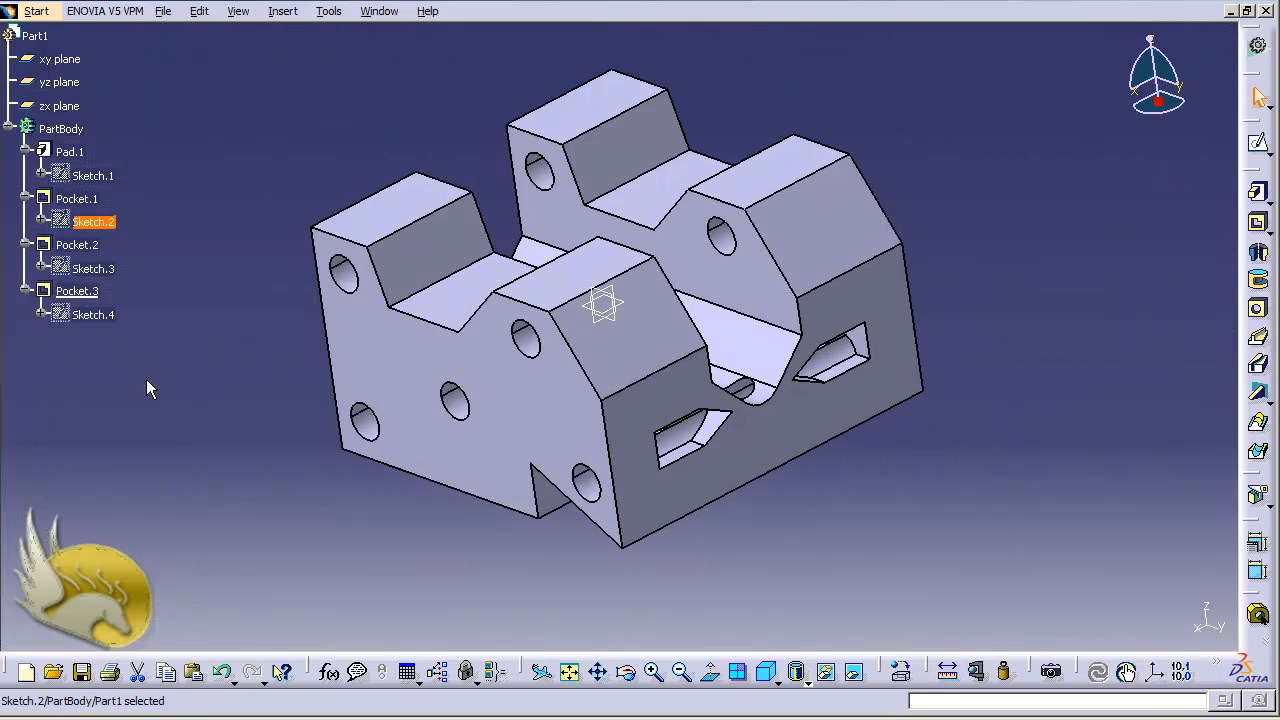
double_click(93, 269)
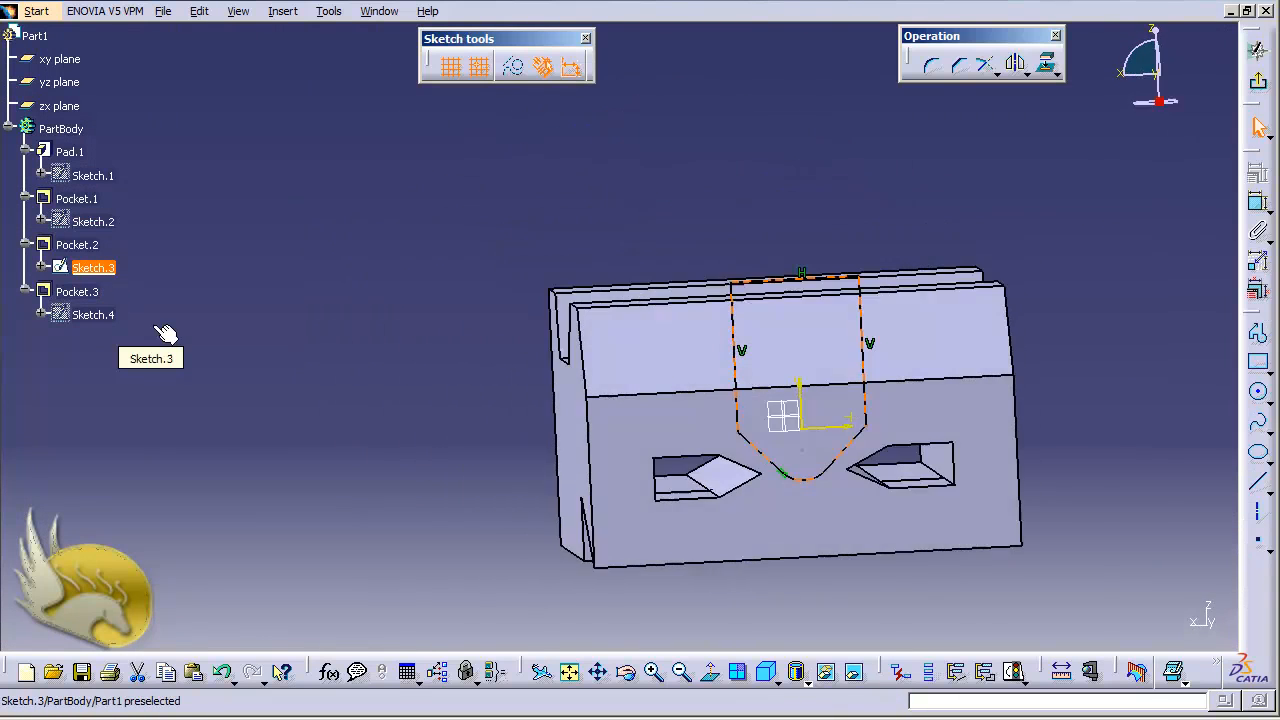
left_click(1262, 205)
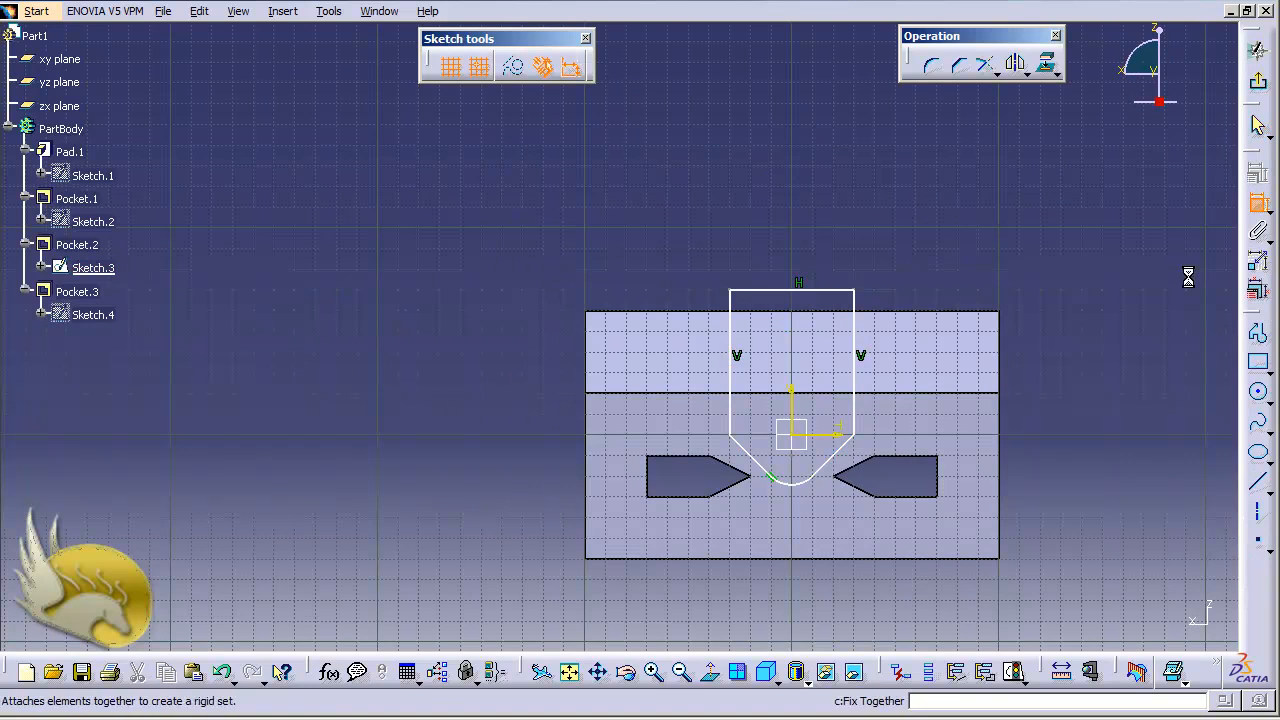
left_click(806, 484)
left_click(807, 474)
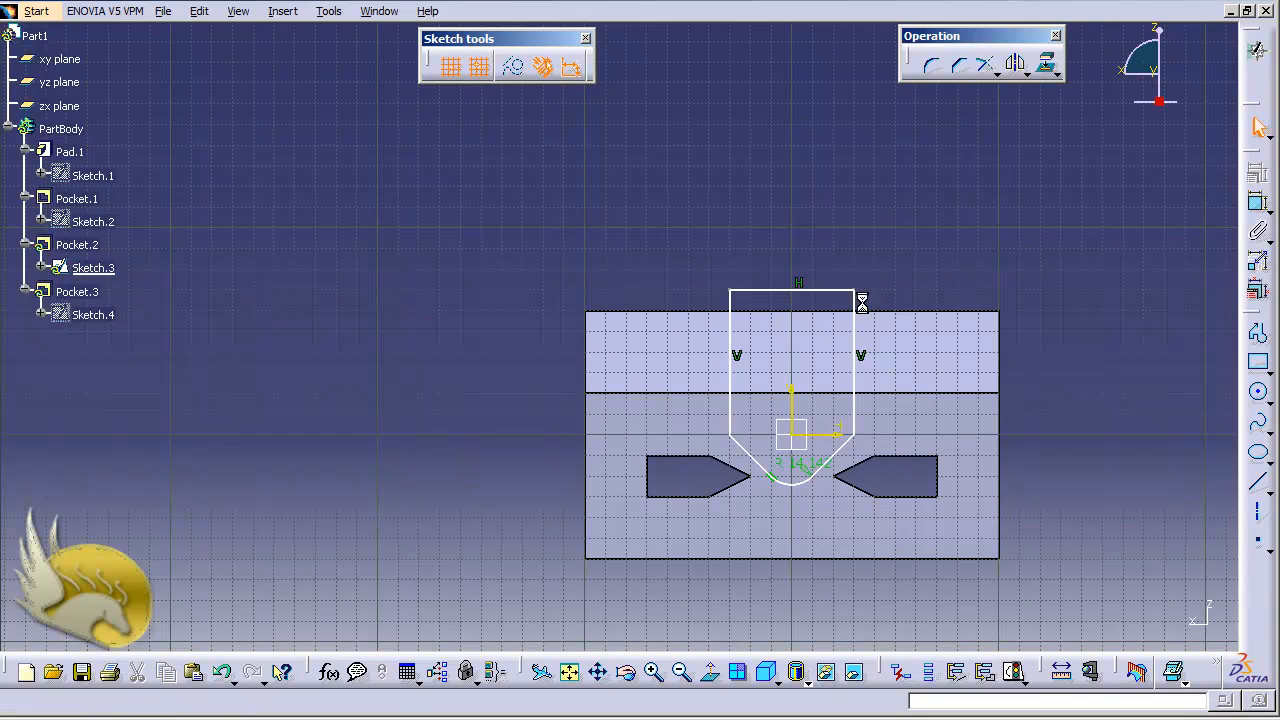
left_click(1258, 81)
Step: Add a diameter constraint to the central circle in Sketch.4 of Pocket.3, and save the part
double_click(94, 315)
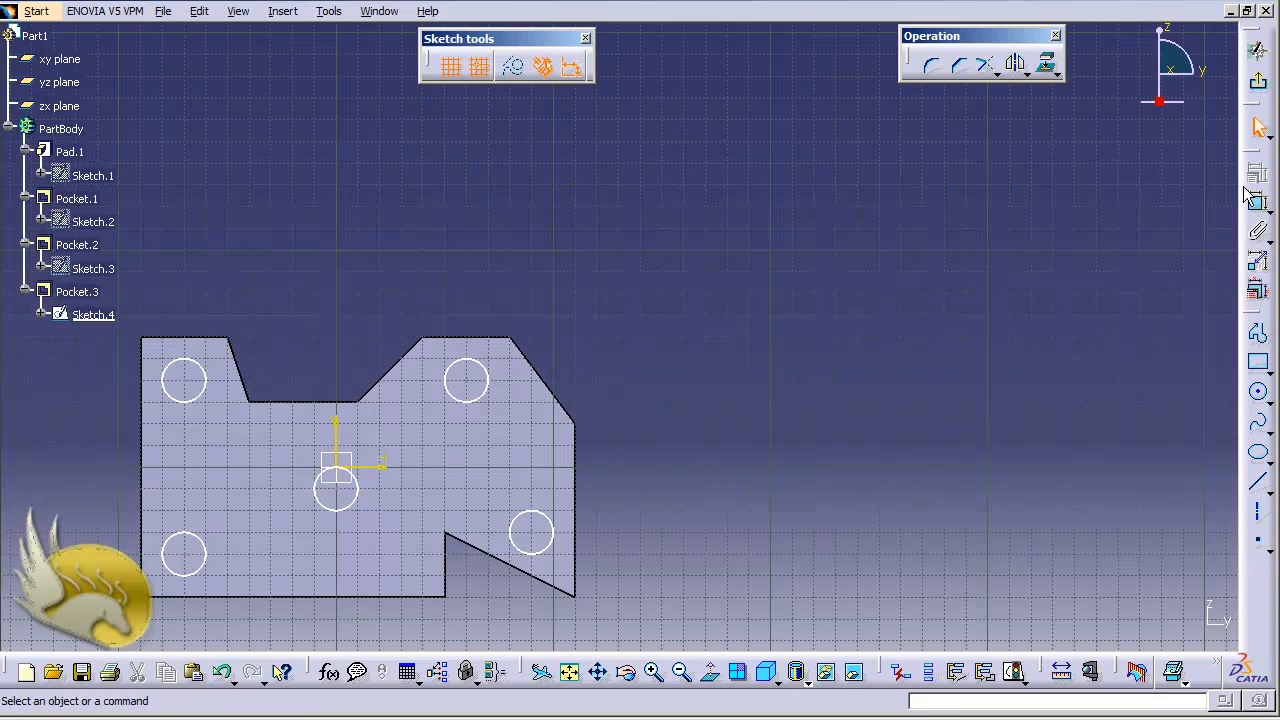
left_click(1258, 203)
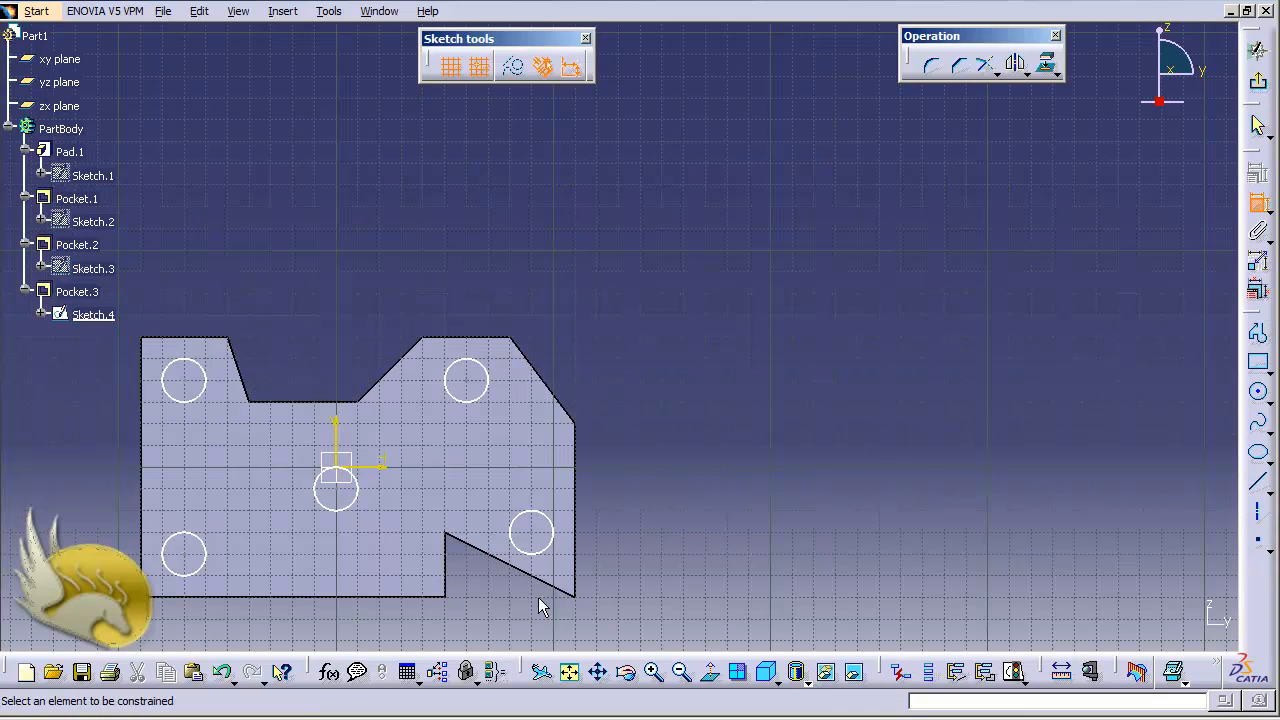
left_click(362, 512)
left_click(368, 529)
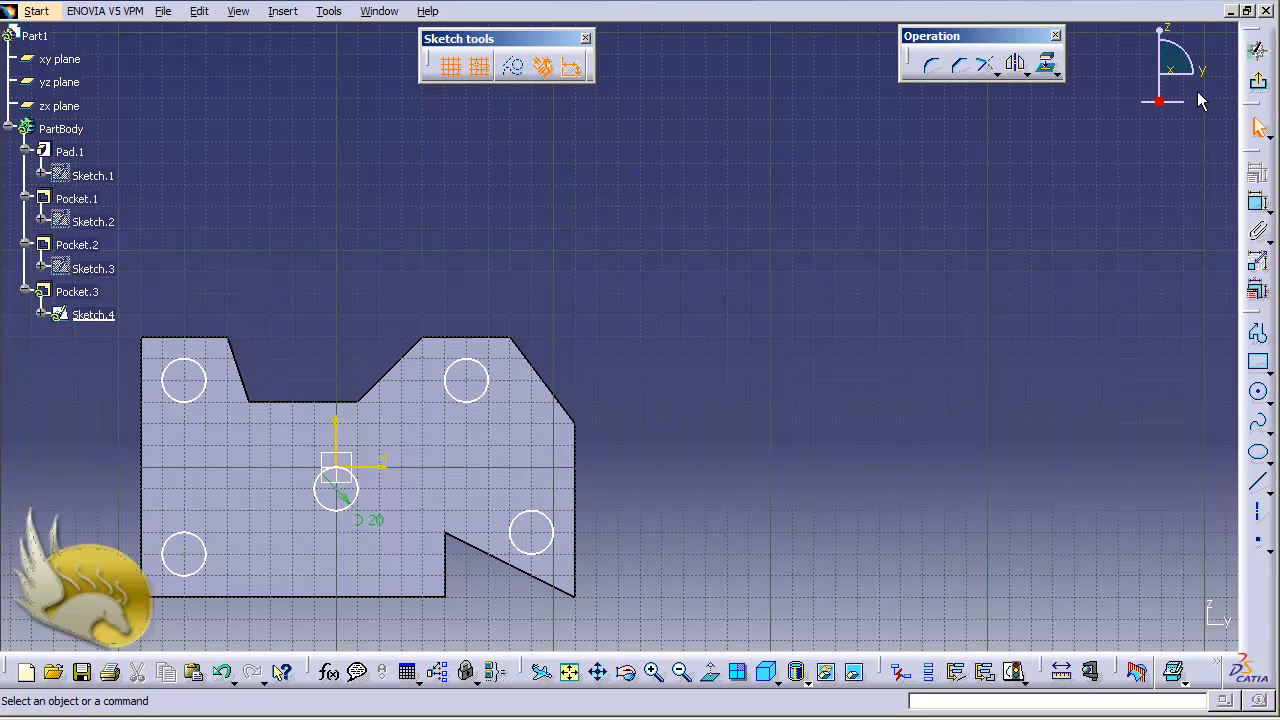
left_click(1258, 80)
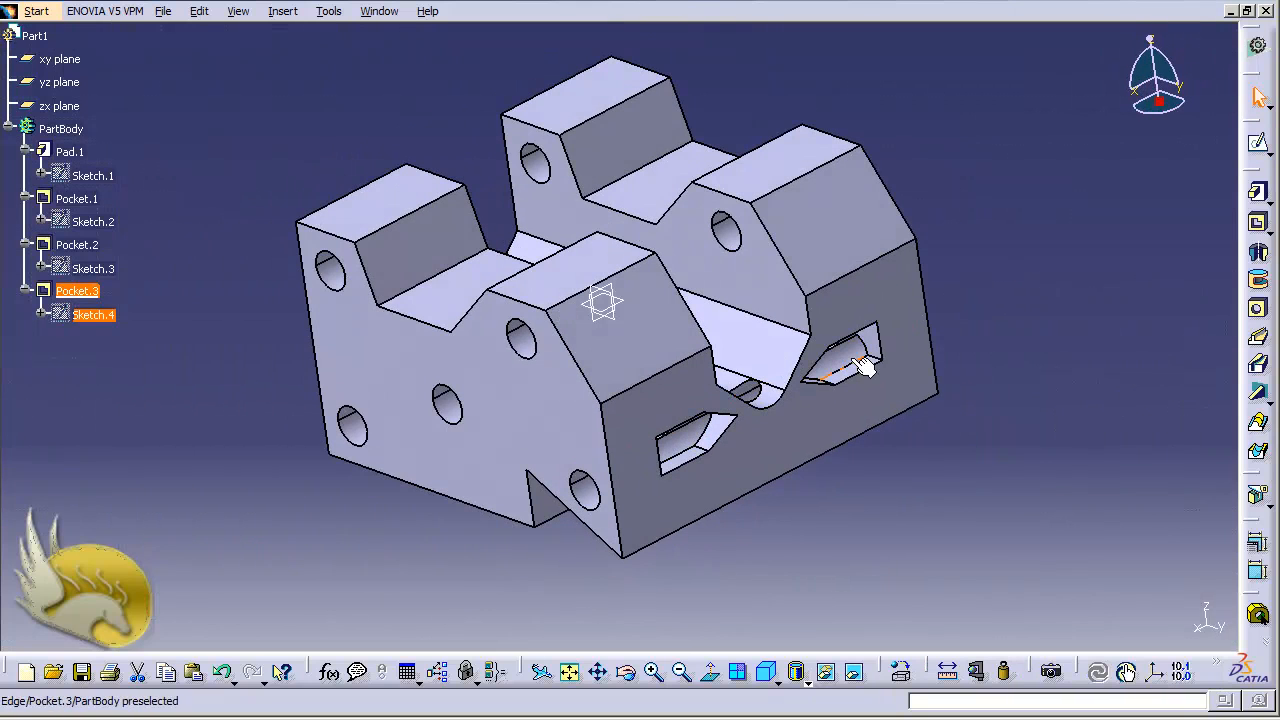
key("ctrl+s")
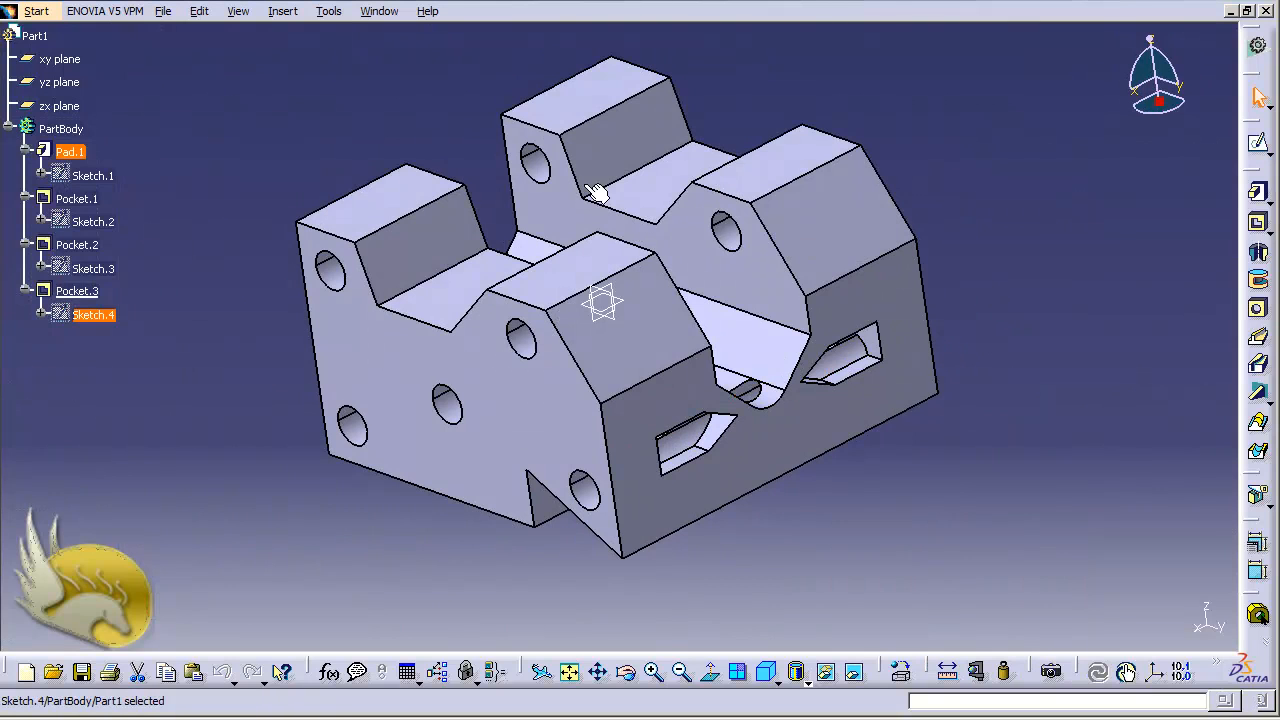
Step: Create a new A0 ISO drawing at 1:1 scale with the automatic layout of front, bottom and right views
left_click(28, 12)
mouse_move(191, 61)
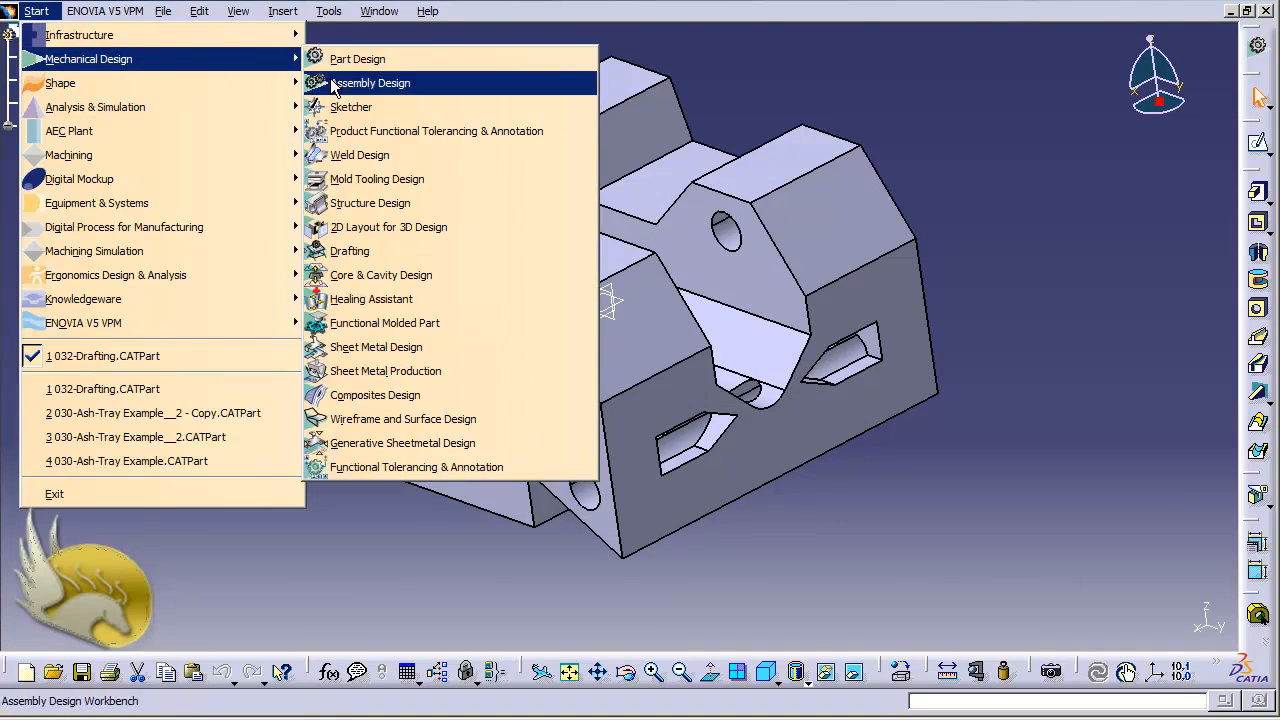
left_click(360, 250)
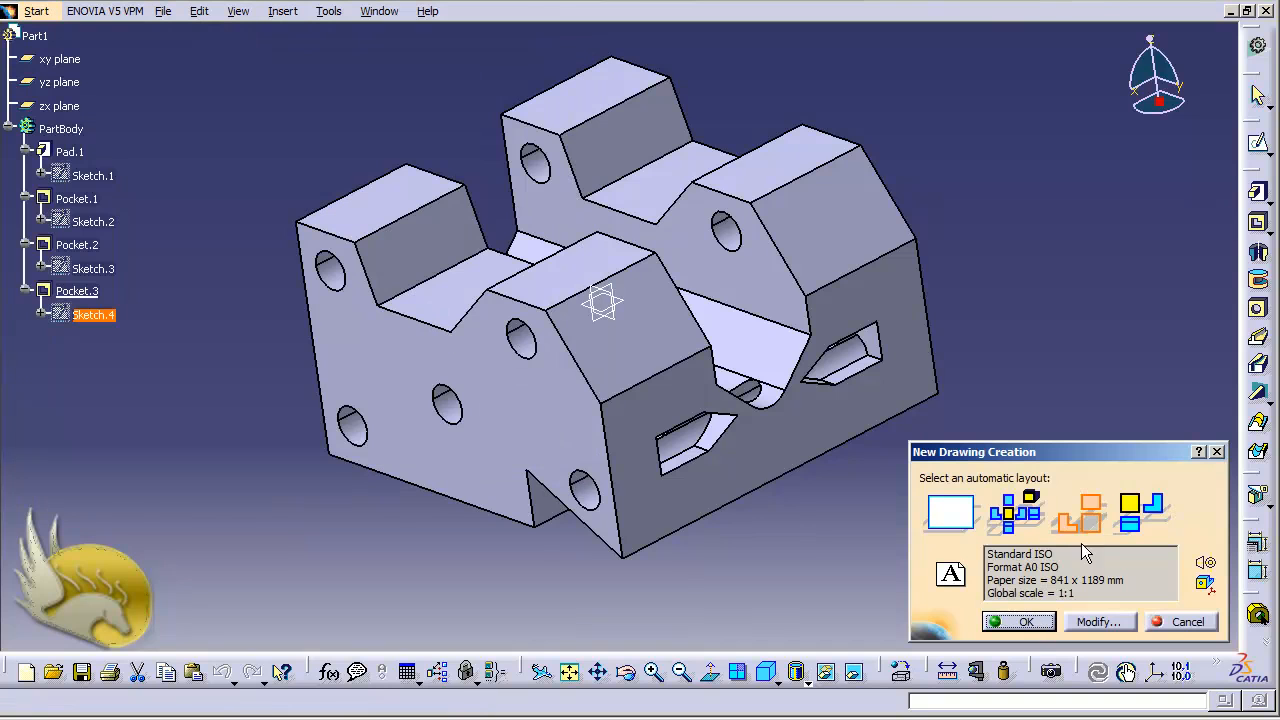
left_click(1025, 622)
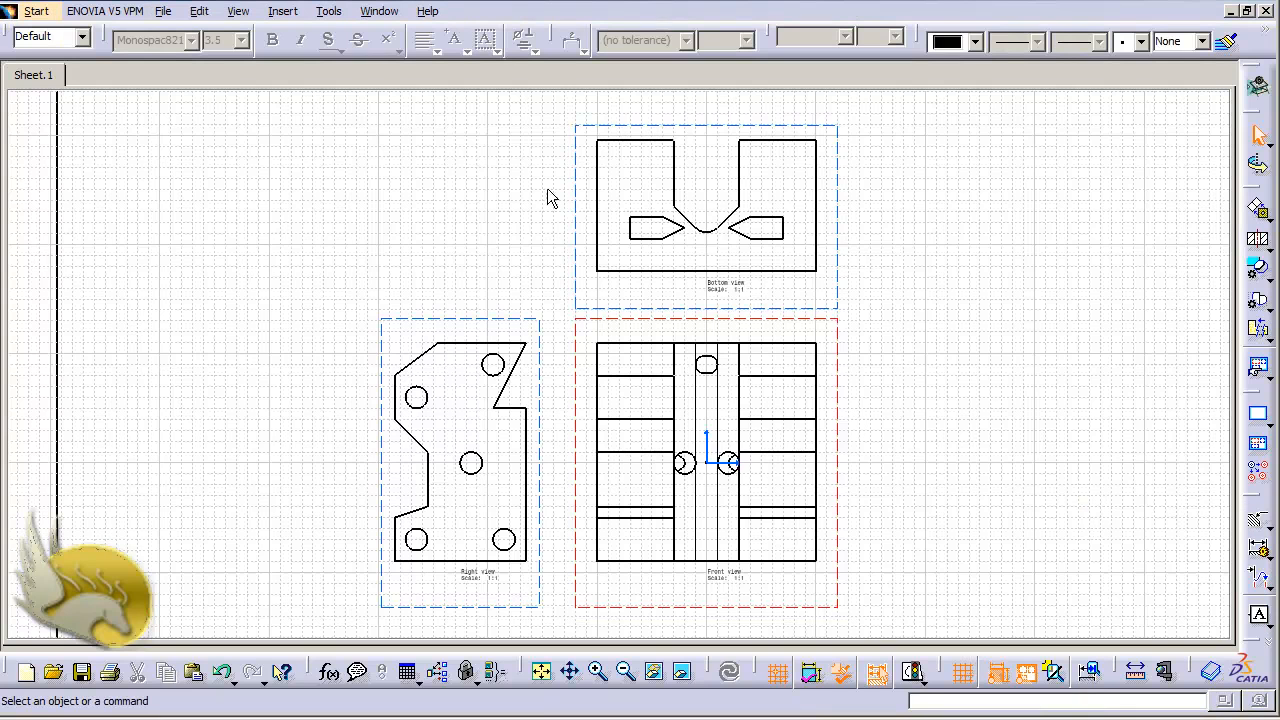
Step: Generate the drawing's dimensions in one pass from Part1's sketcher, 3D and measured constraints, and undo the generation
left_click(286, 12)
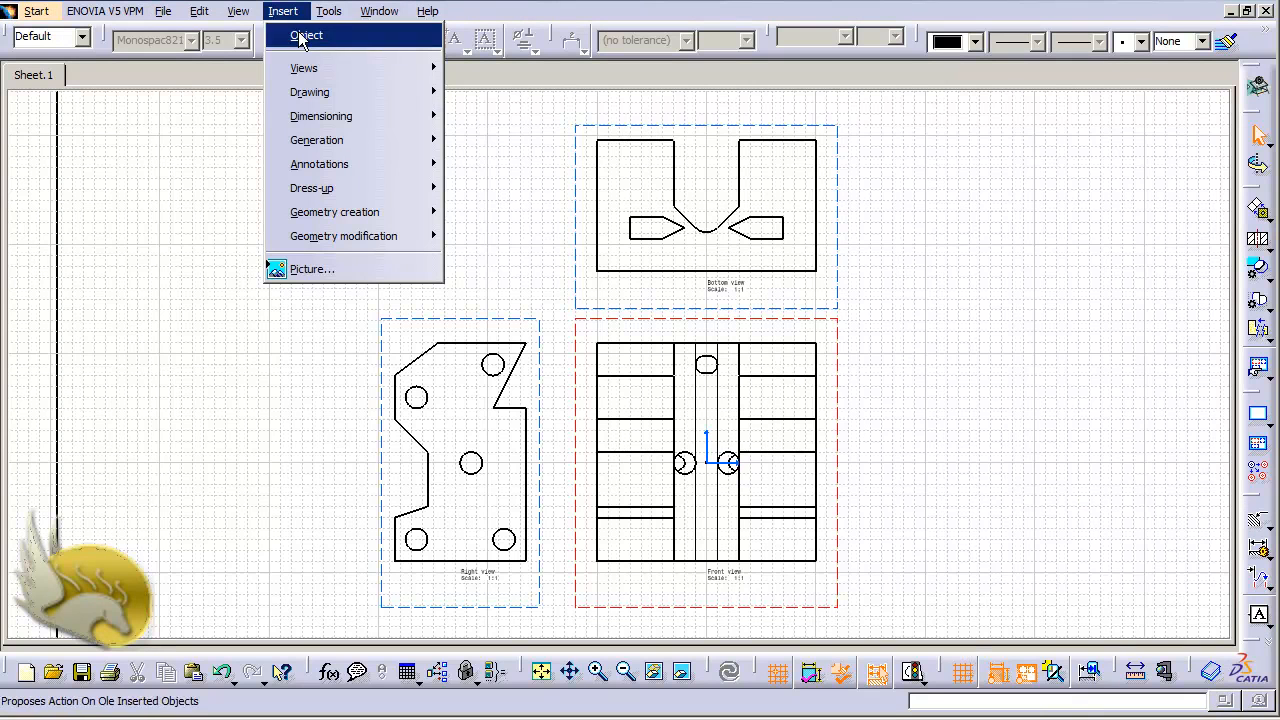
mouse_move(378, 138)
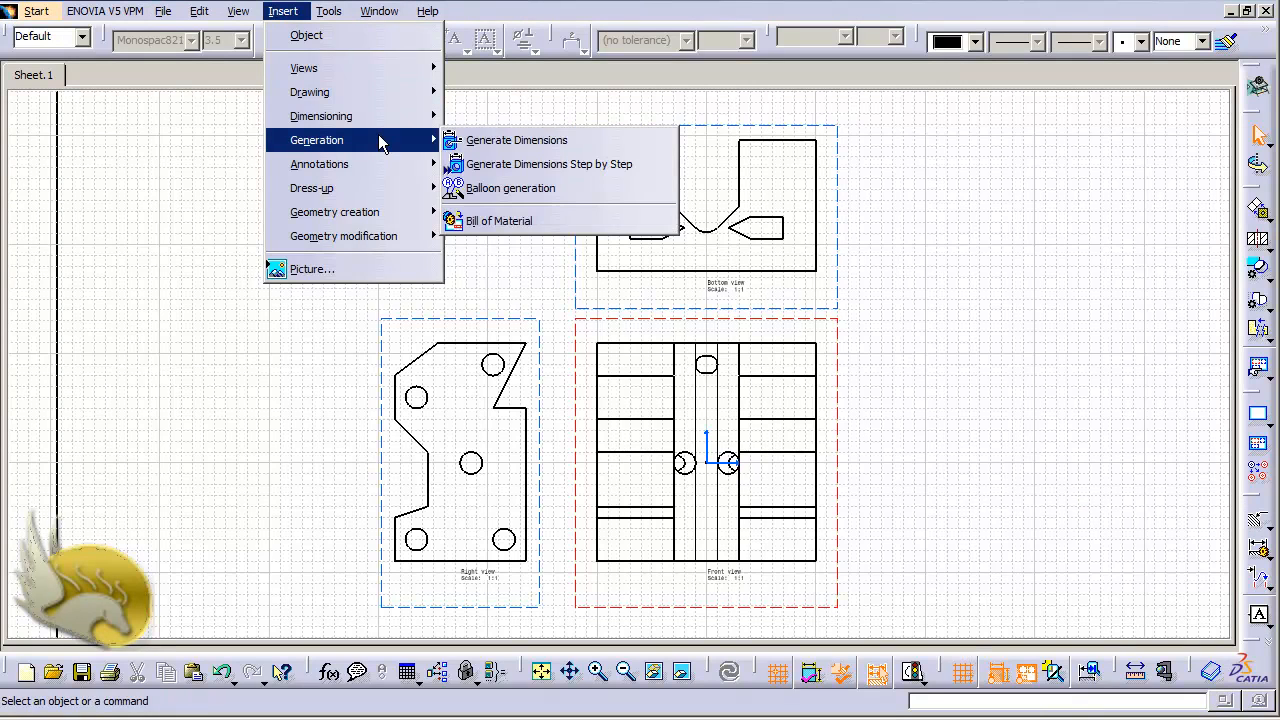
left_click(518, 142)
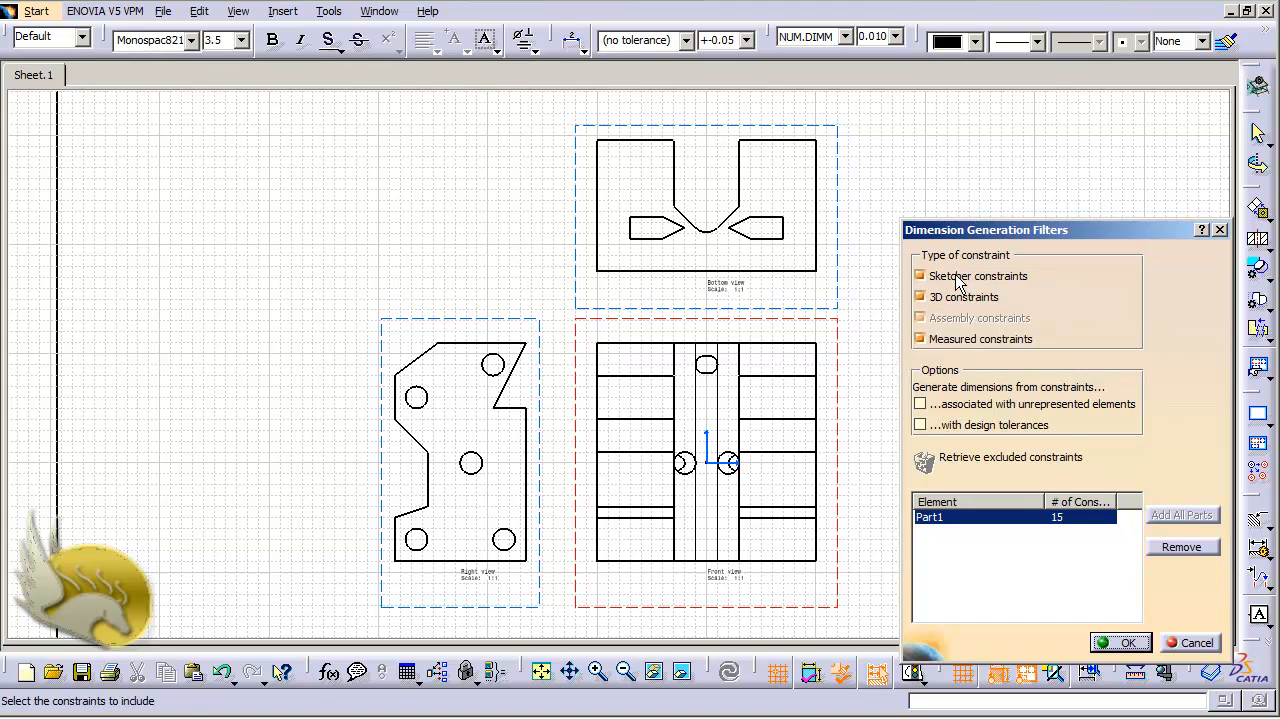
left_click(1124, 646)
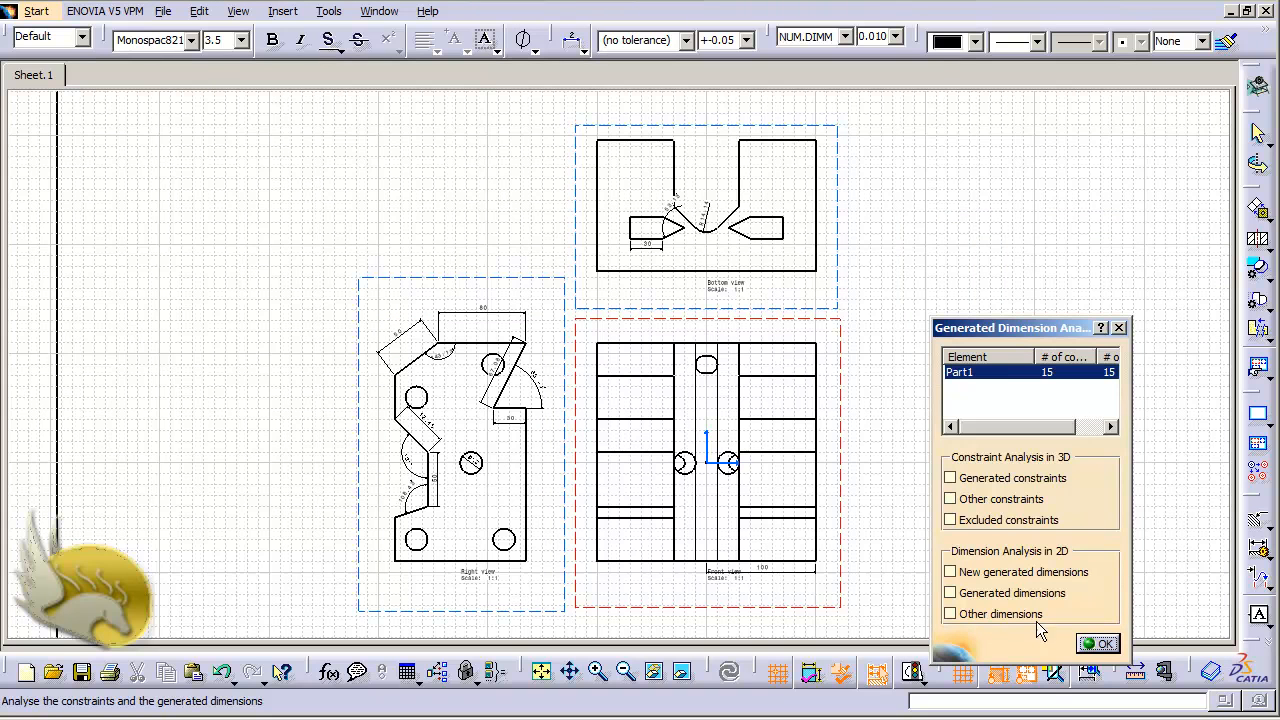
left_click(1097, 643)
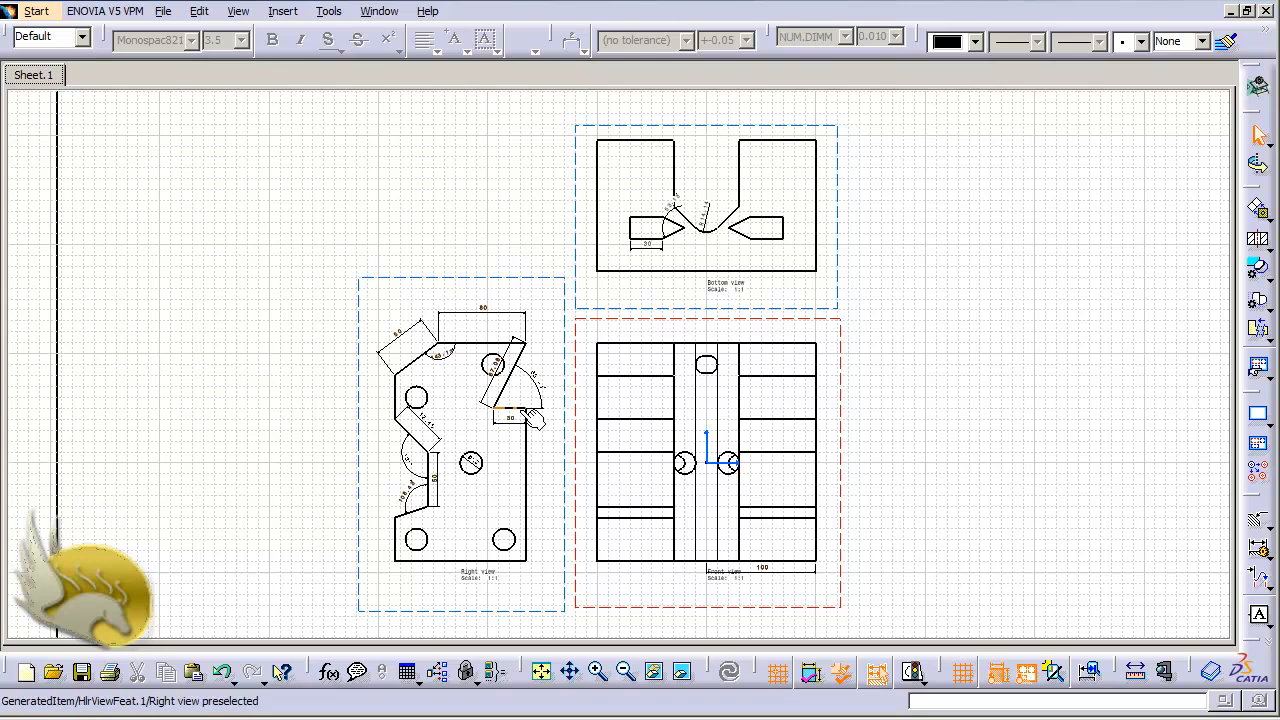
key("ctrl+z")
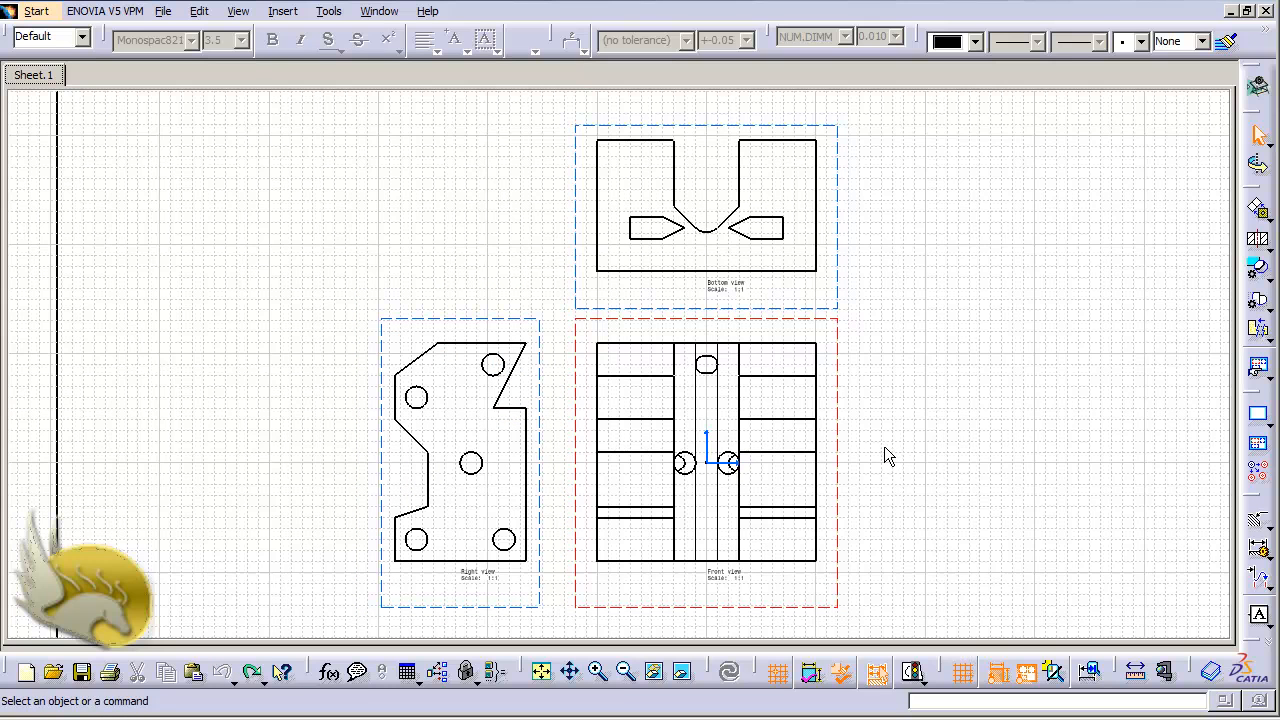
left_click(1115, 719)
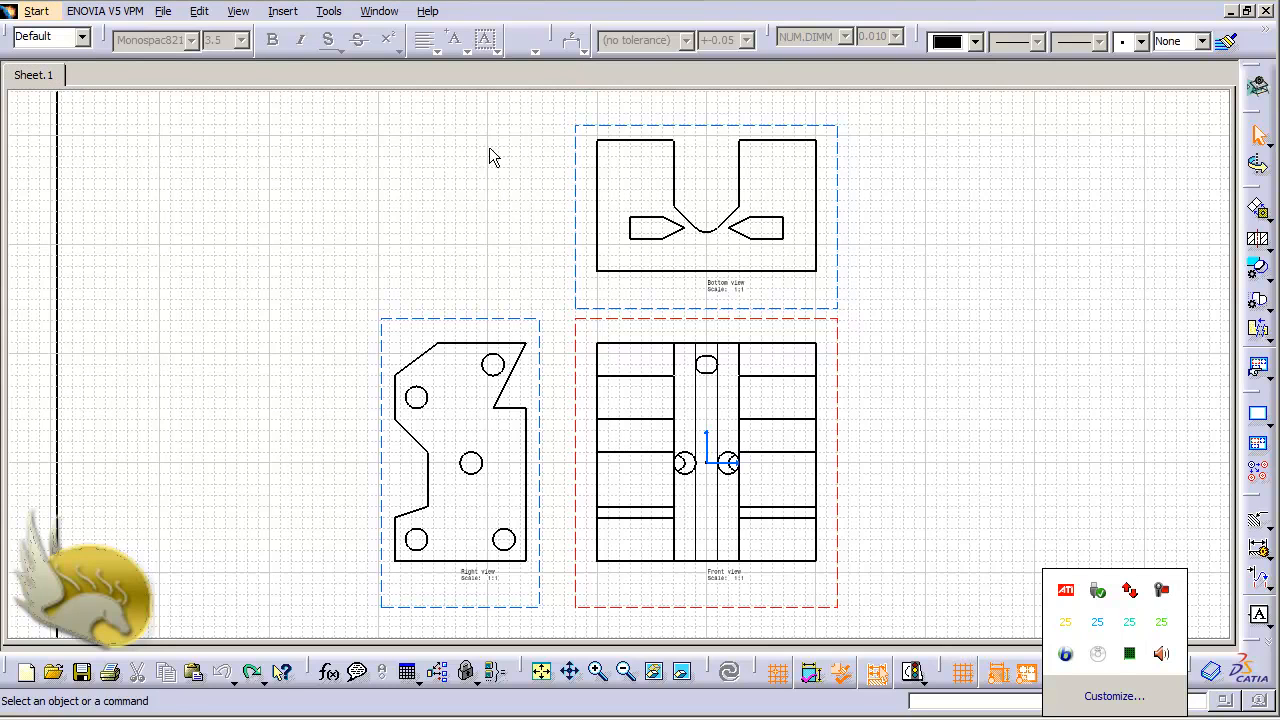
Step: Generate the drawing's dimensions step by step from Part1's constraints, running the remaining ones straight to the end
left_click(293, 12)
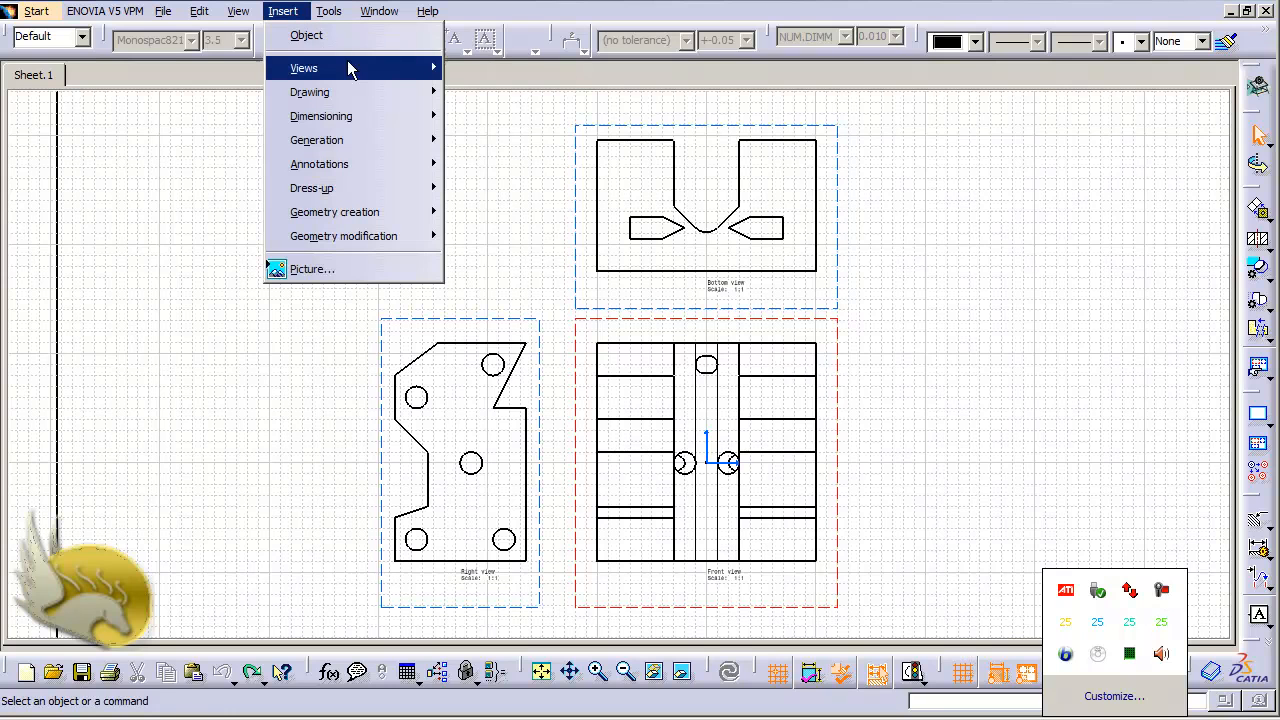
mouse_move(406, 152)
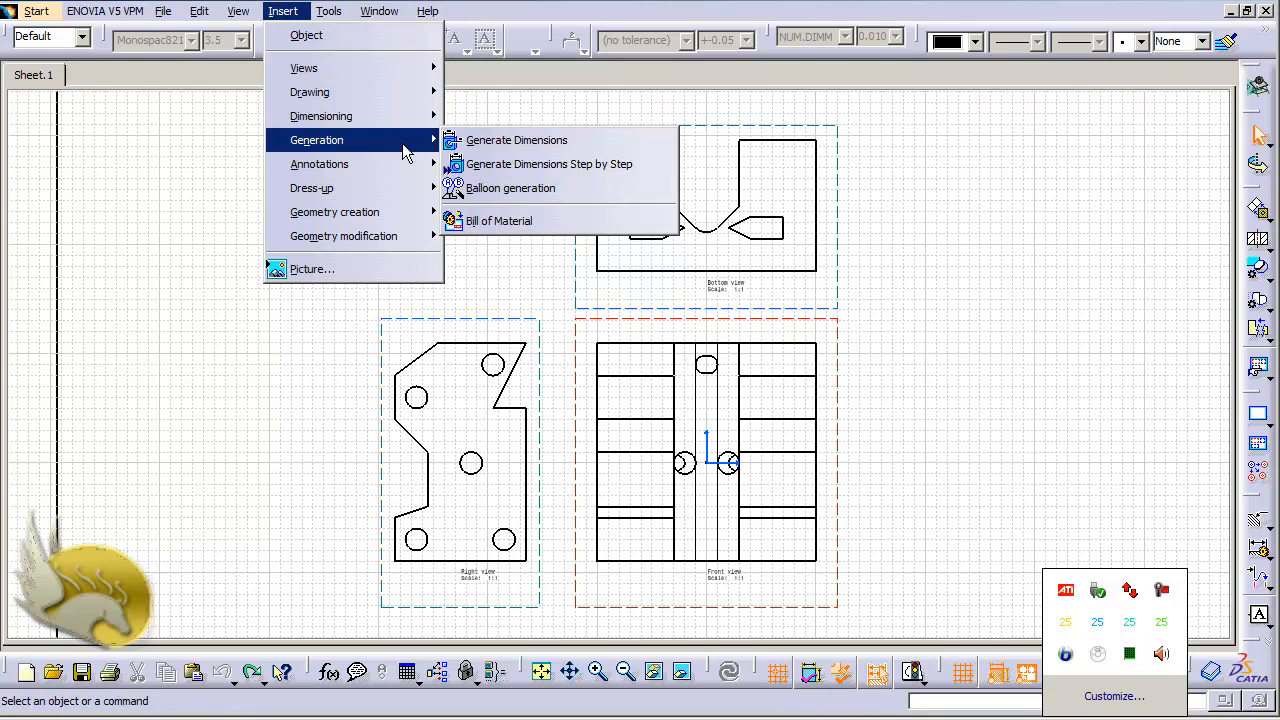
left_click(522, 166)
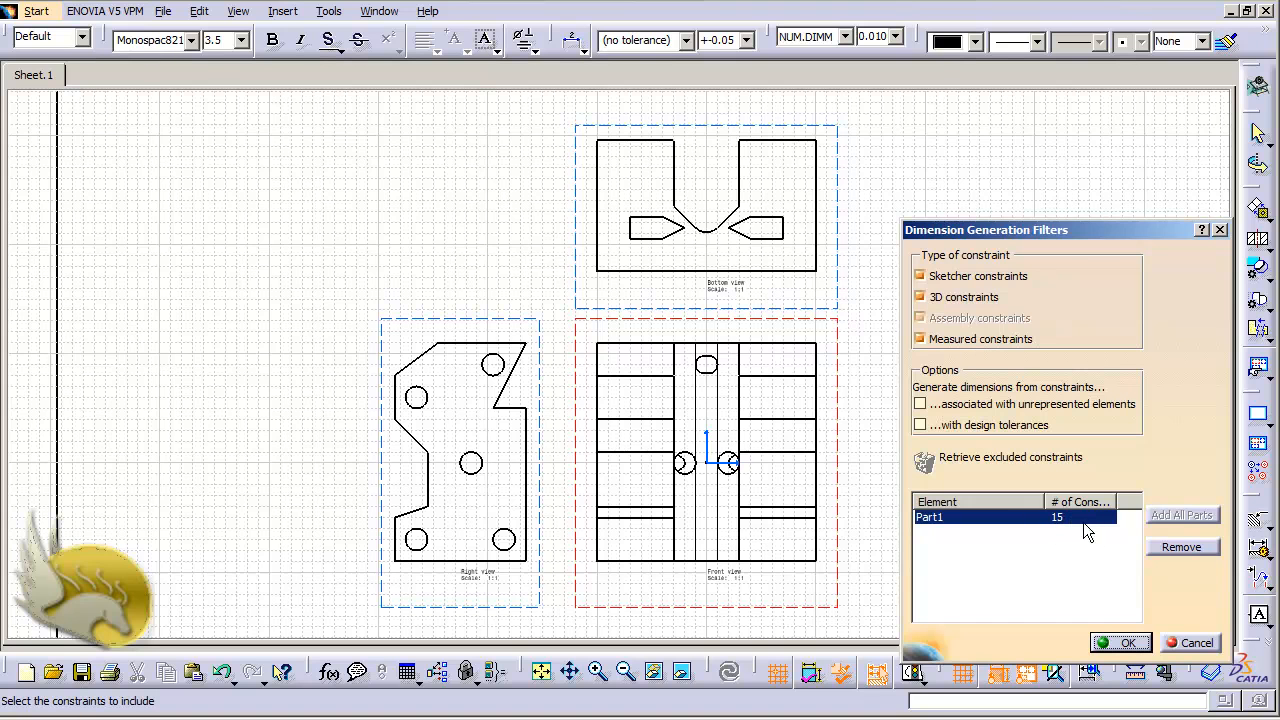
left_click(1122, 642)
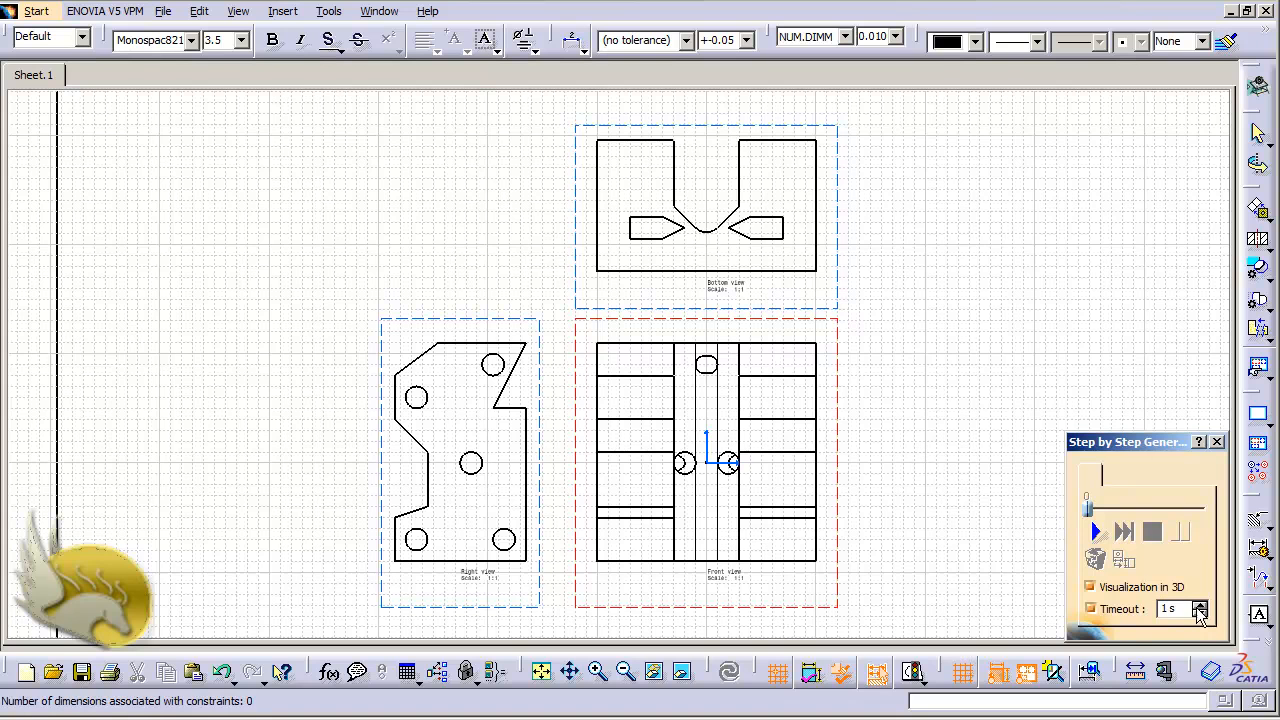
left_click(1095, 535)
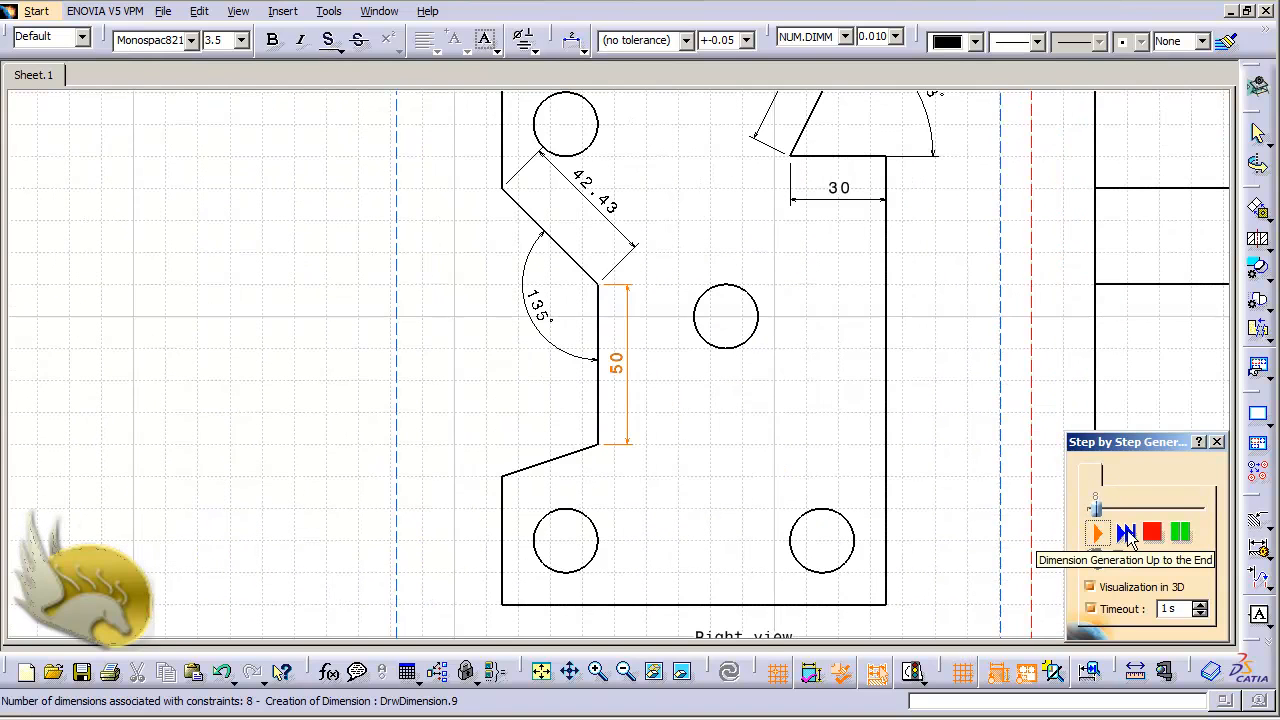
left_click(1127, 531)
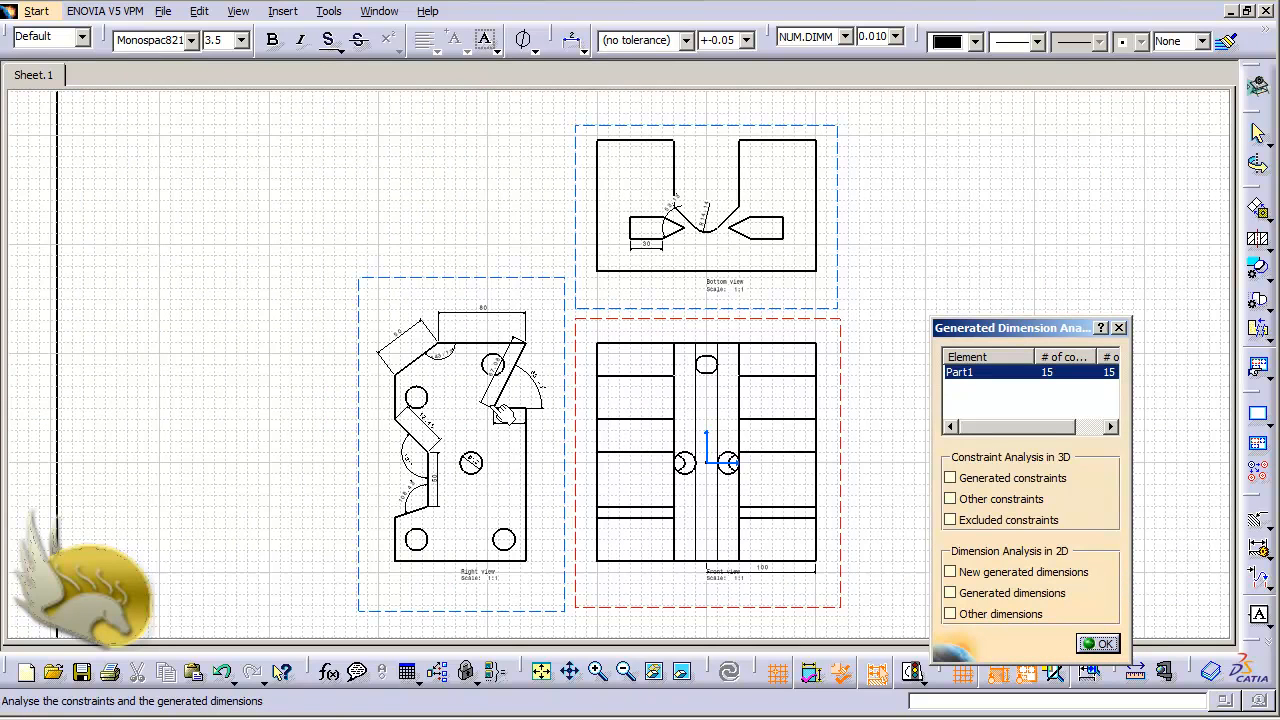
left_click(1098, 644)
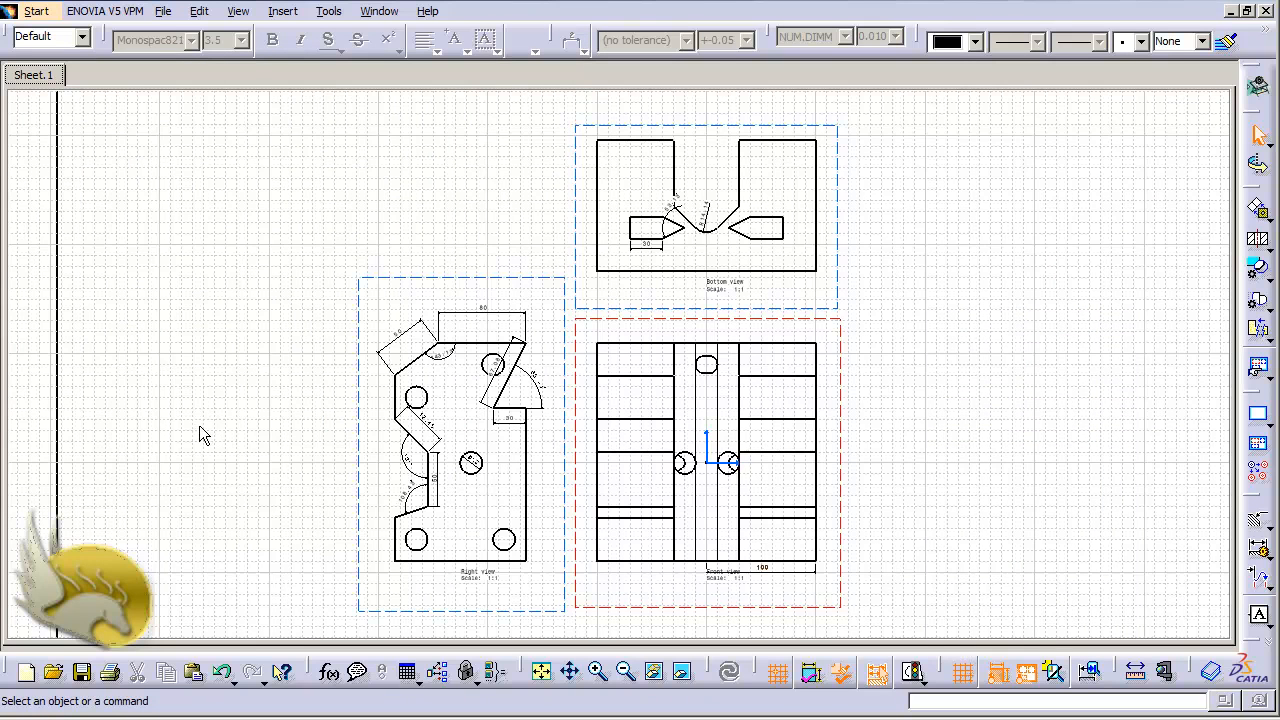
left_click(282, 11)
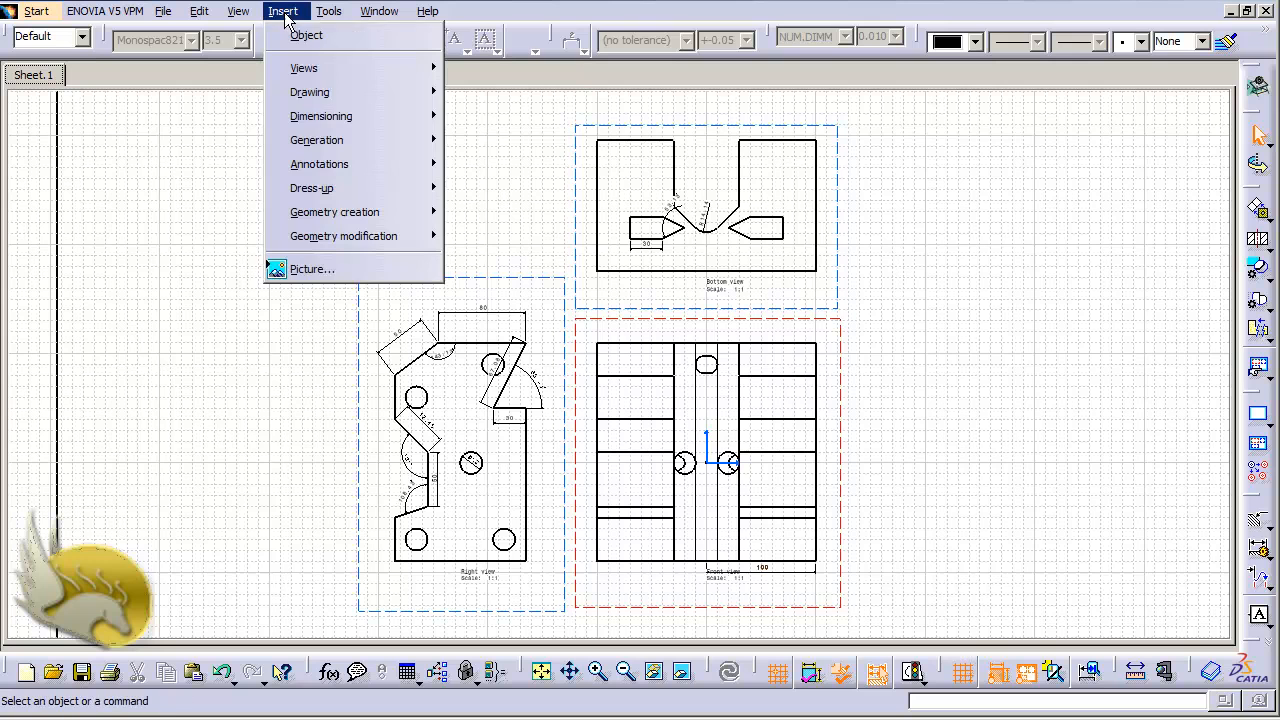
mouse_move(375, 145)
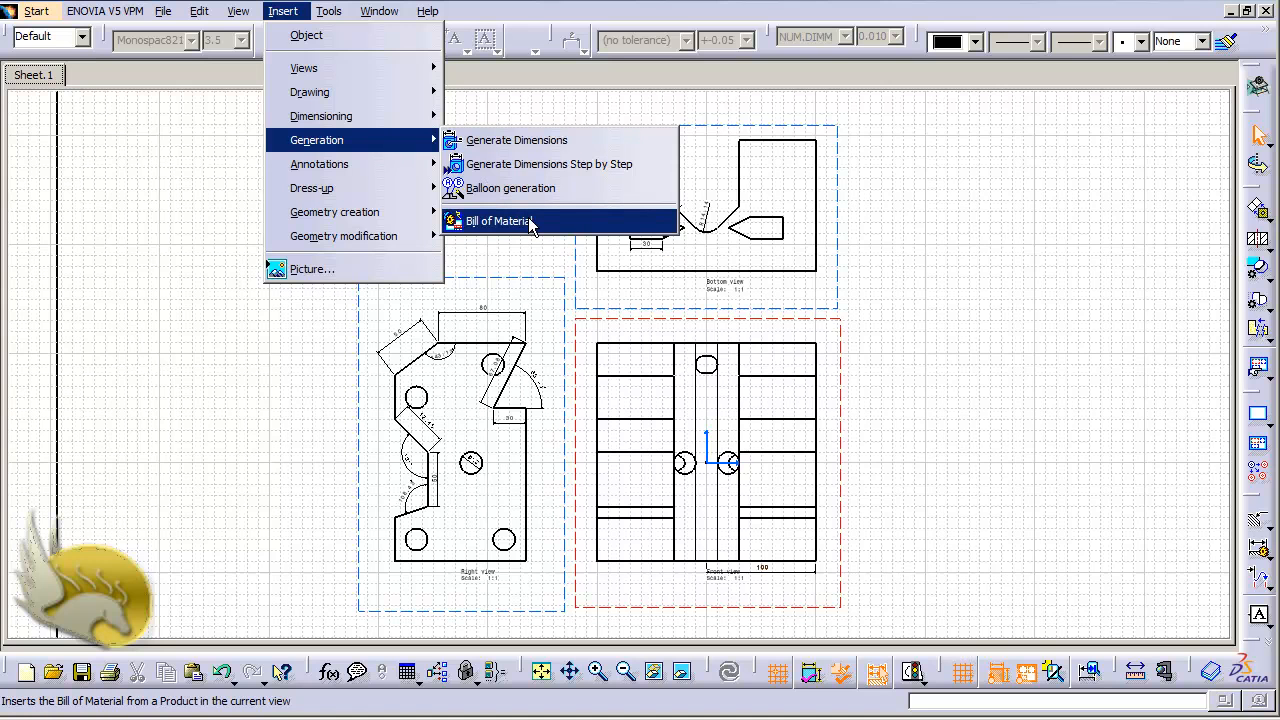
mouse_move(412, 180)
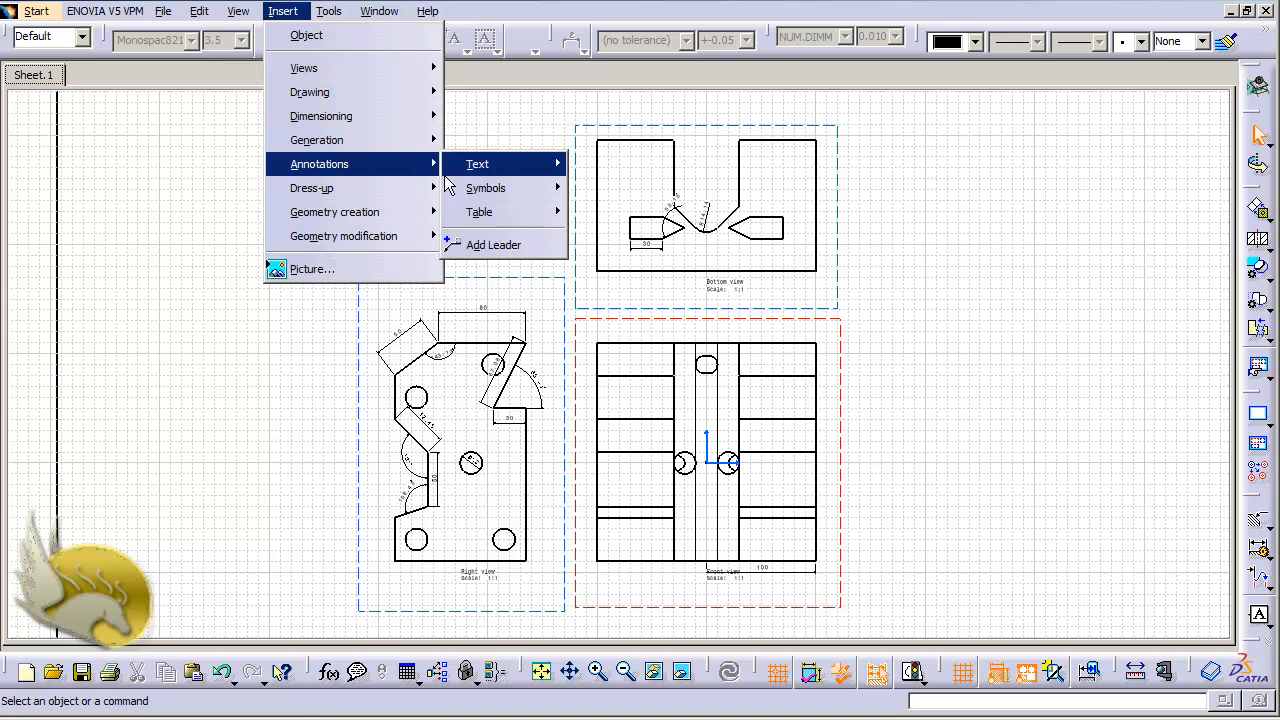
mouse_move(456, 176)
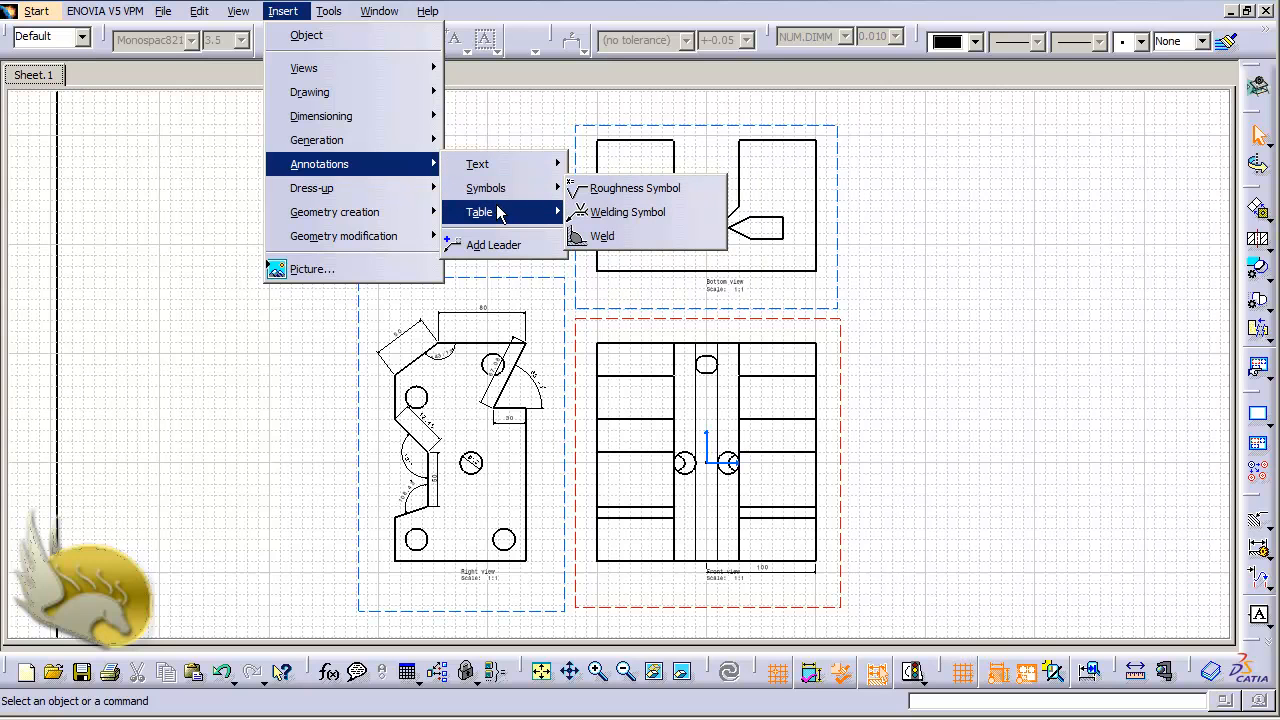
mouse_move(499, 213)
mouse_move(364, 196)
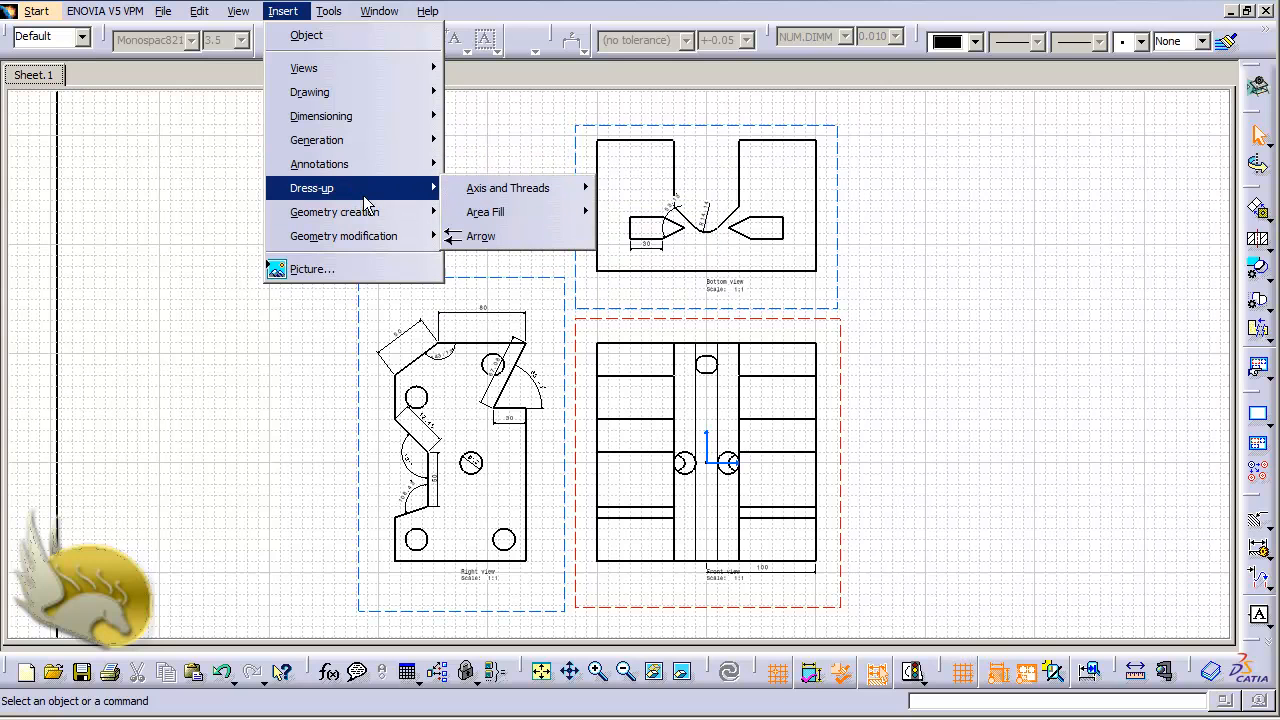